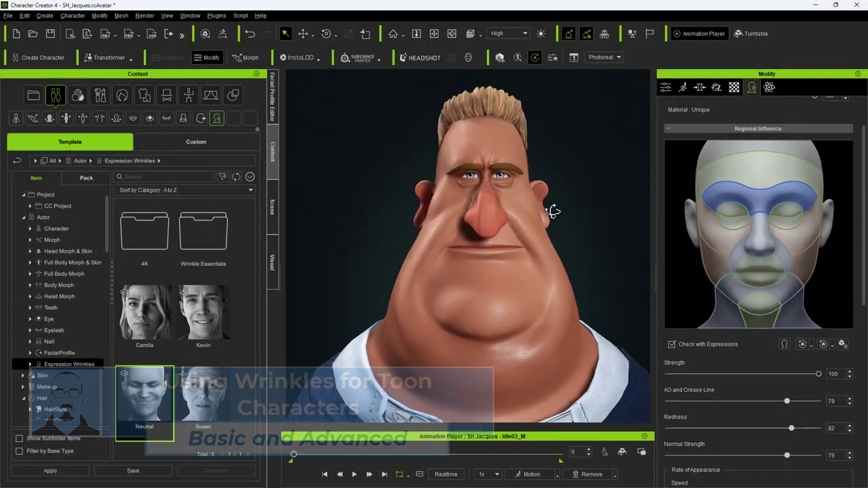
Preview the character's expression wrinkles in different facial regions, such as the cheeks and chin.
left_click(718, 236)
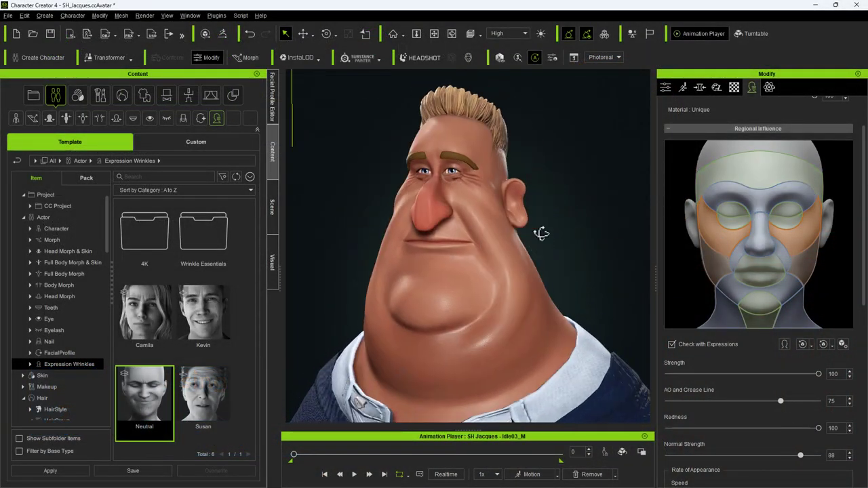
left_click(765, 304)
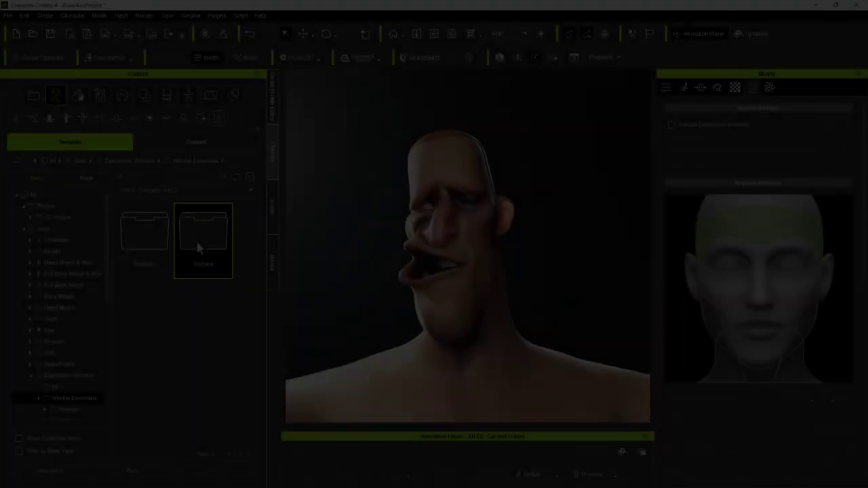
Apply the realistic wrinkle preset 05_Deep_Saggy to the boxer character, and replace it with 03_Deep_Bulky.
double_click(197, 246)
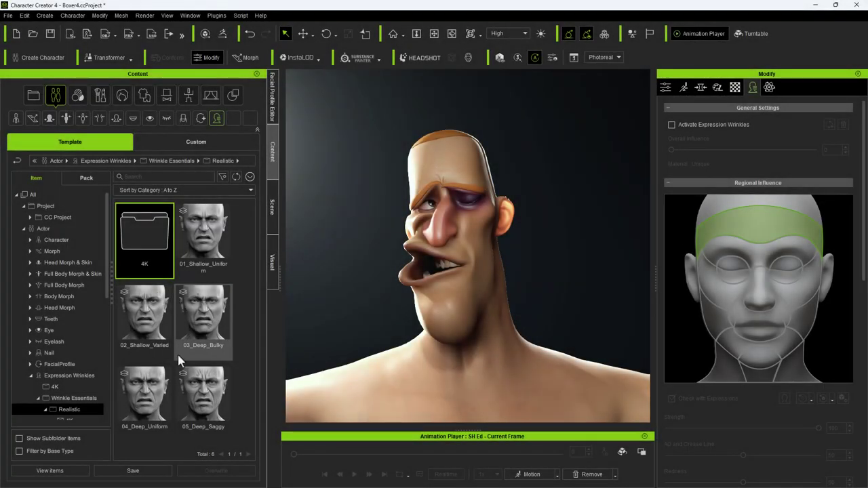
double_click(201, 384)
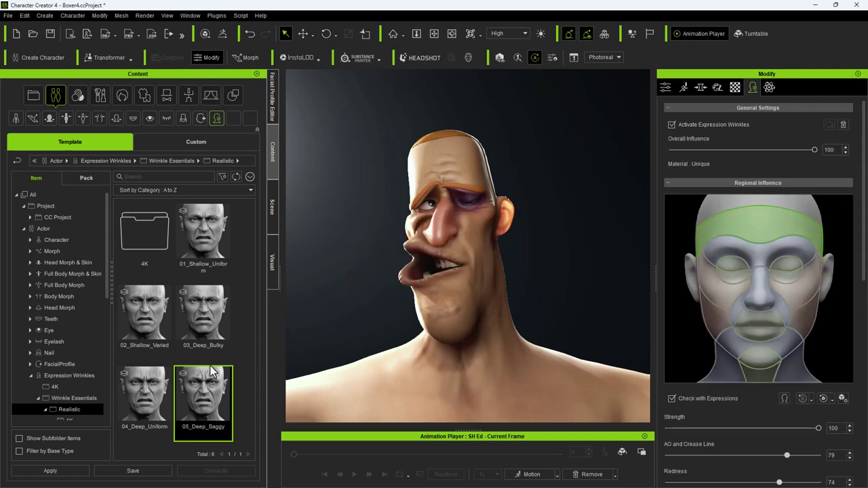
mouse_move(369, 319)
right_mouse_down()
mouse_move(509, 333)
mouse_move(380, 325)
right_mouse_up()
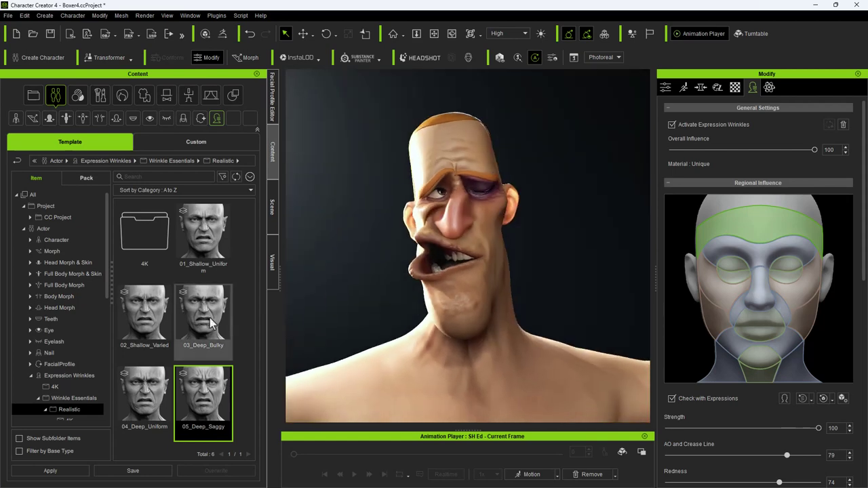
double_click(203, 318)
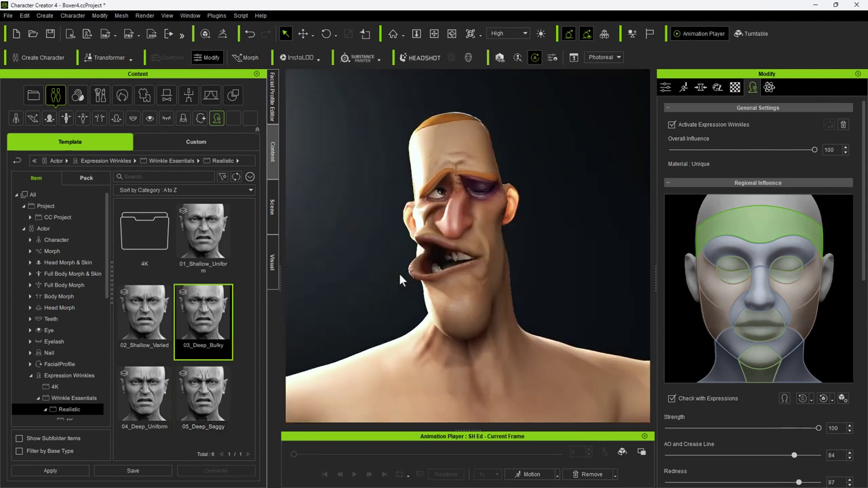
right_click_drag(399, 274, 433, 277)
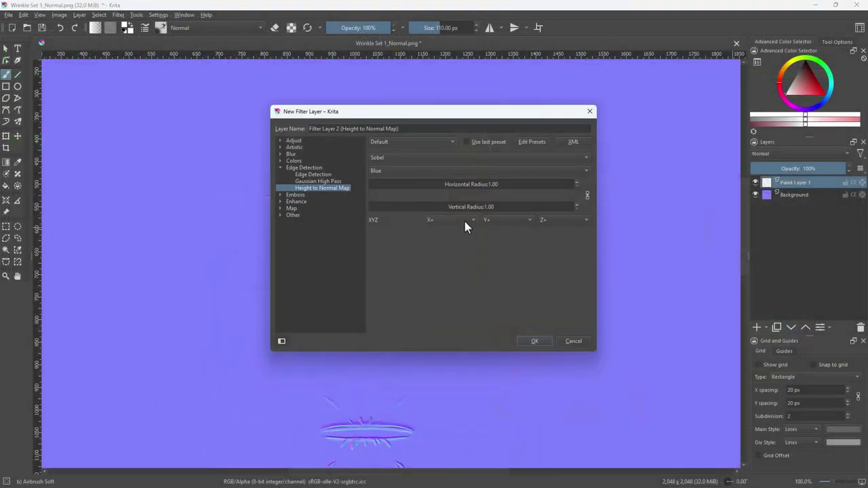
Switch to Krita, add a Height to Normal Map filter layer, and move the Background layer above it in Overlay mode.
left_click(535, 342)
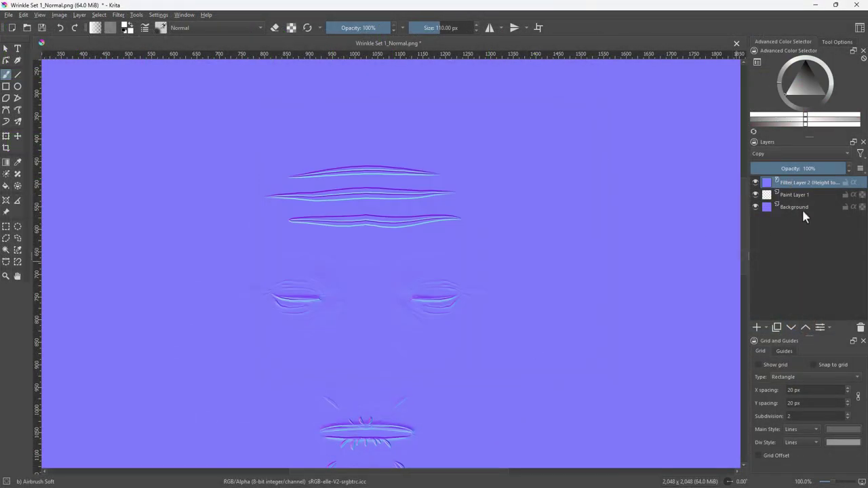
mouse_move(804, 216)
left_mouse_down()
mouse_move(818, 194)
mouse_move(804, 181)
left_mouse_up()
left_click(802, 155)
left_click(800, 158)
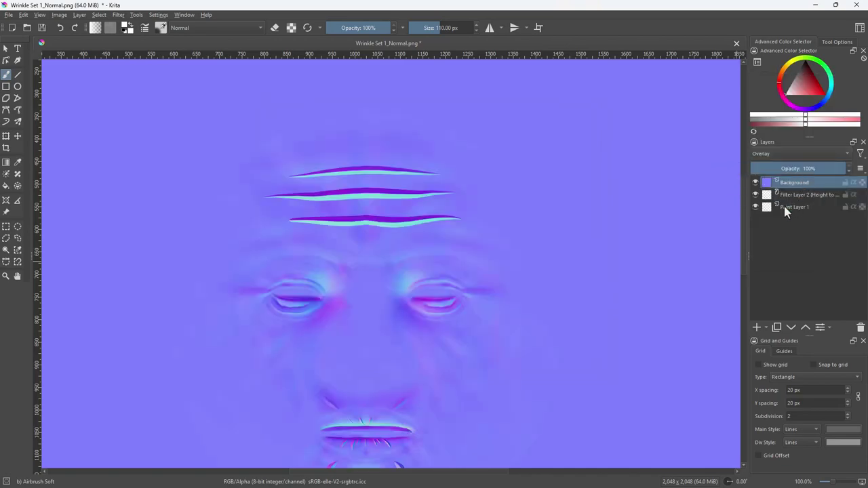
left_click(785, 207)
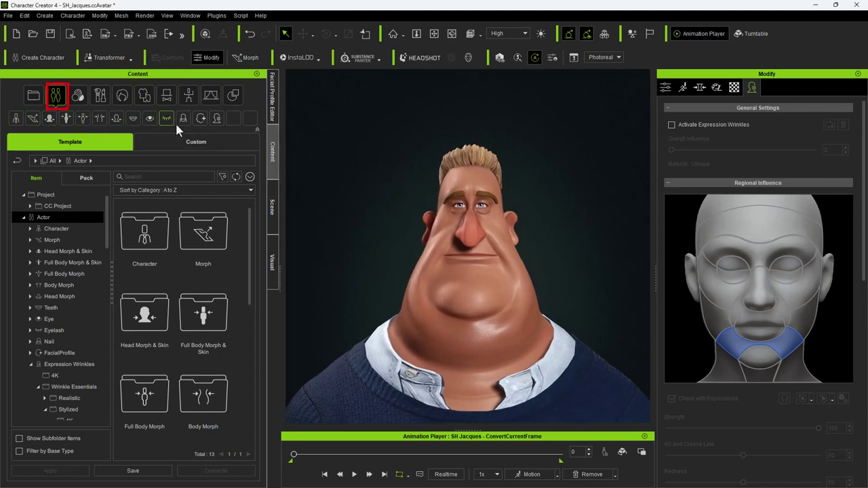
Apply the Neutral expression wrinkles preset to the toon character in Character Creator and preview its cheek and nose regions.
left_click(213, 120)
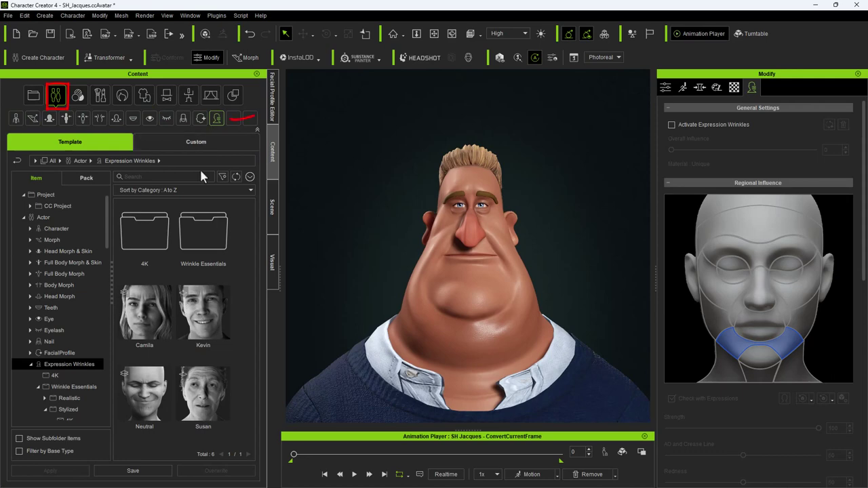
left_click_drag(144, 397, 437, 299)
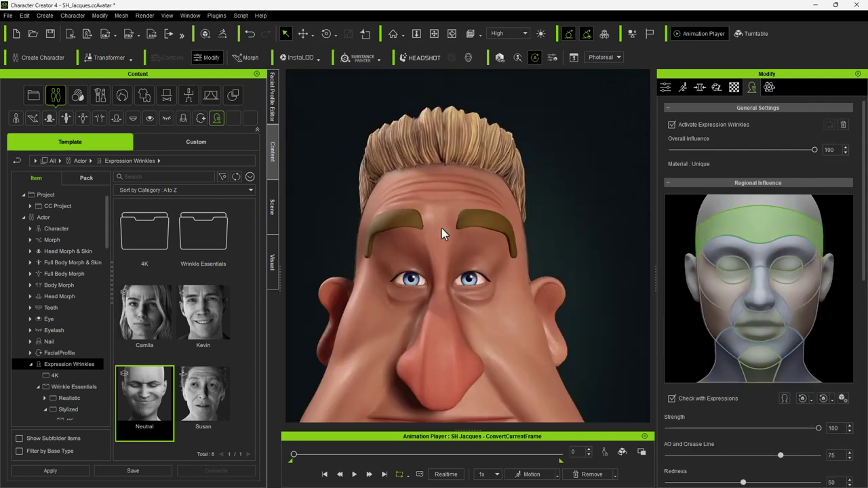
scroll(442, 233, "down", 3)
right_click_drag(441, 233, 451, 290)
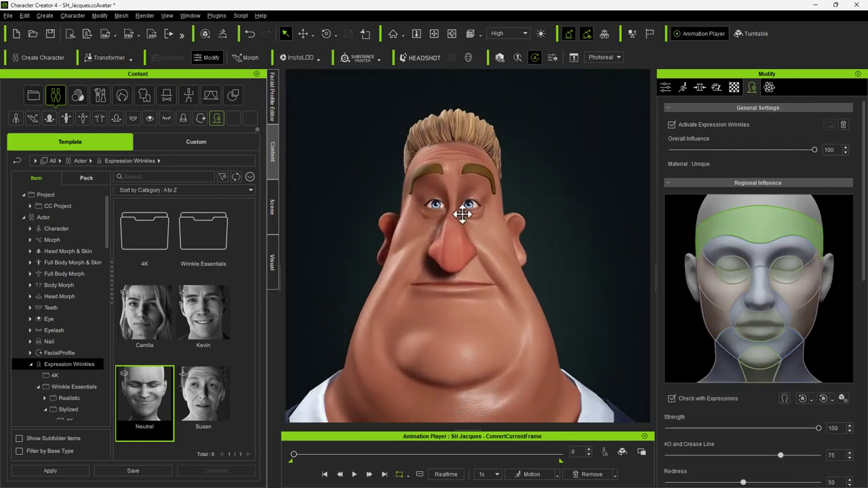
left_click(733, 302)
left_click(760, 298)
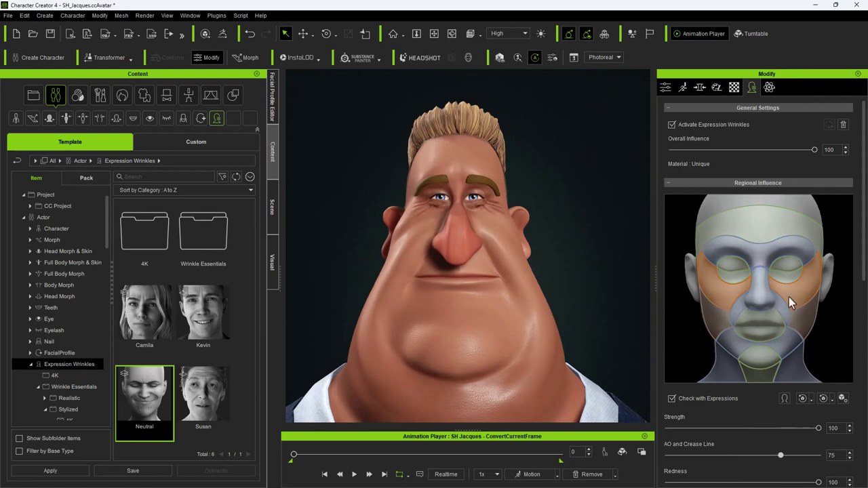
Try the realistic Wrinkle Essentials preset 05_Deep_Saggy on the toon character.
left_click(198, 242)
double_click(199, 242)
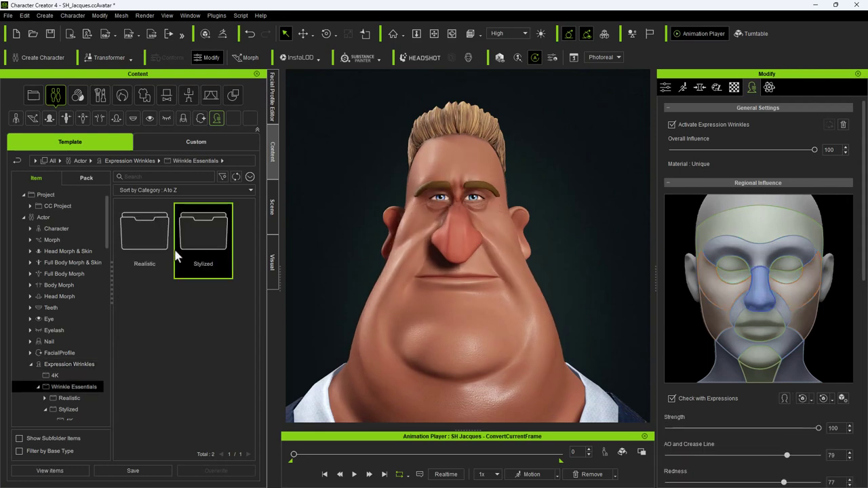
double_click(152, 232)
left_click_drag(203, 397, 316, 279)
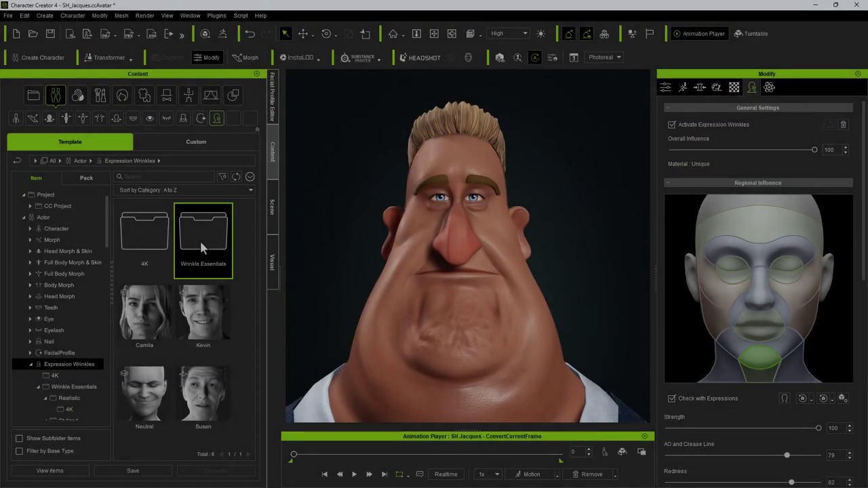
Apply the stylized Wrinkle Essentials presets 02_Chisel, 03_Groove and 05_Ripple in turn to compare them on the toon character.
double_click(199, 239)
double_click(200, 239)
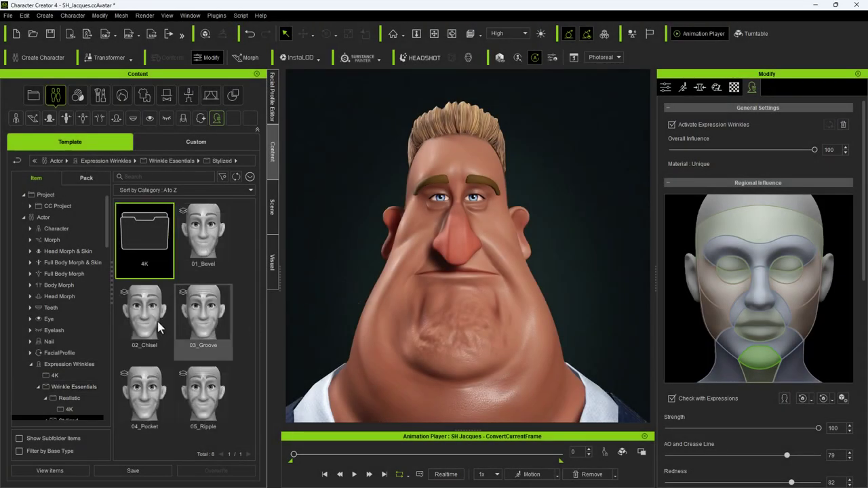
left_click_drag(144, 322, 414, 316)
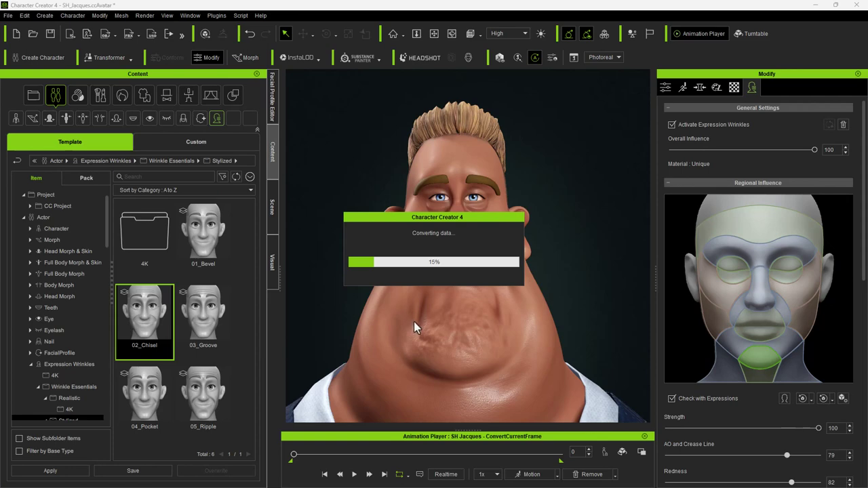
left_click(800, 236)
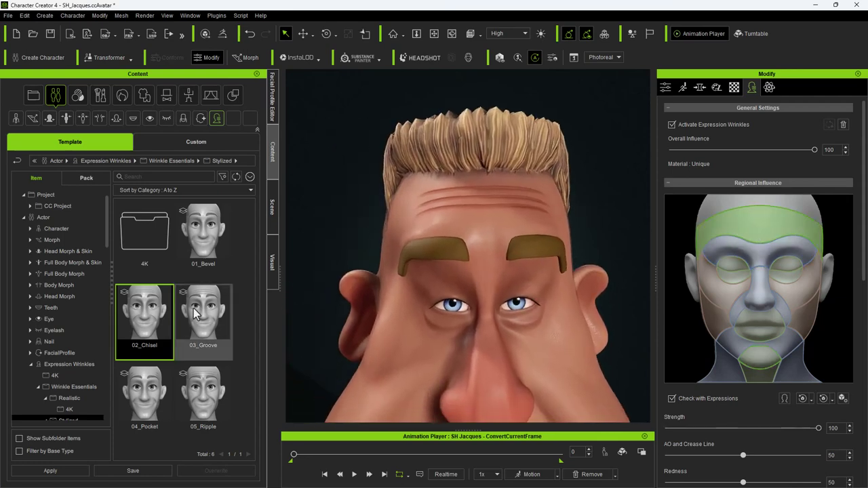
double_click(194, 308)
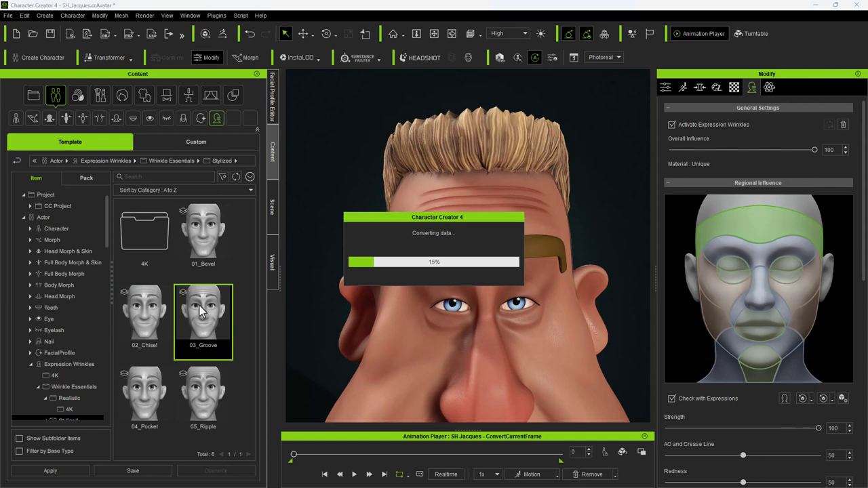
double_click(219, 383)
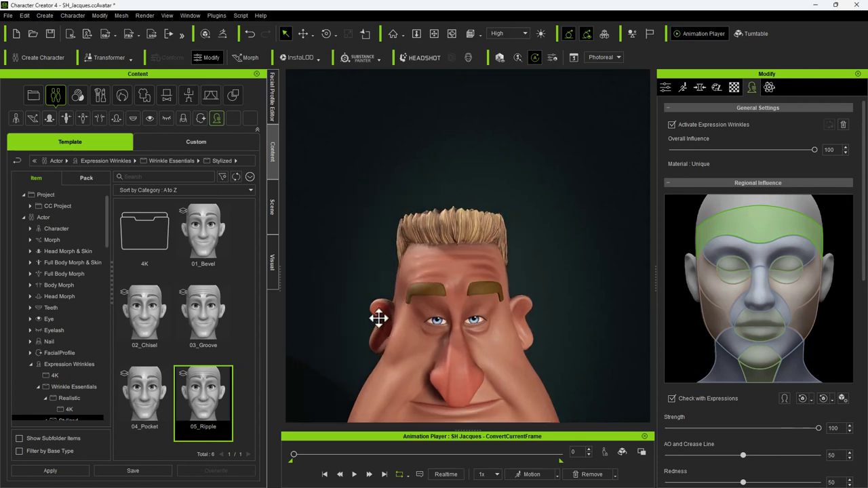
Preview the wrinkles in the chin and cheek regions and play the calibration_live motion.
left_click(760, 363)
left_click(734, 331)
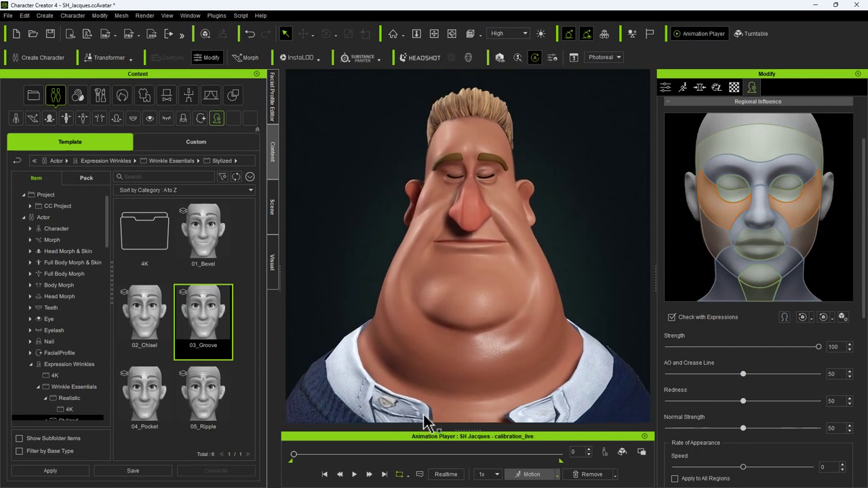
left_click(354, 474)
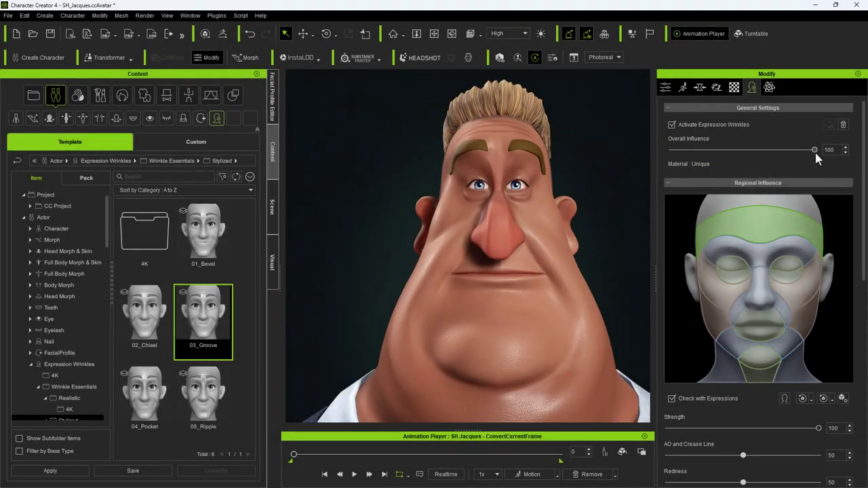
Test a lower Overall Influence, restore it to 100, and set the brow region's wrinkle Strength to 57.
left_click_drag(815, 150, 795, 156)
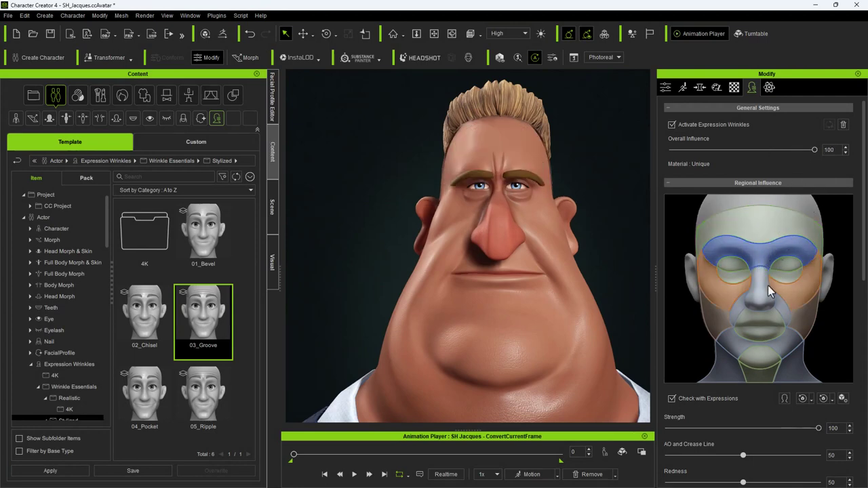
scroll(738, 334, "down", 2)
left_click_drag(818, 346, 753, 348)
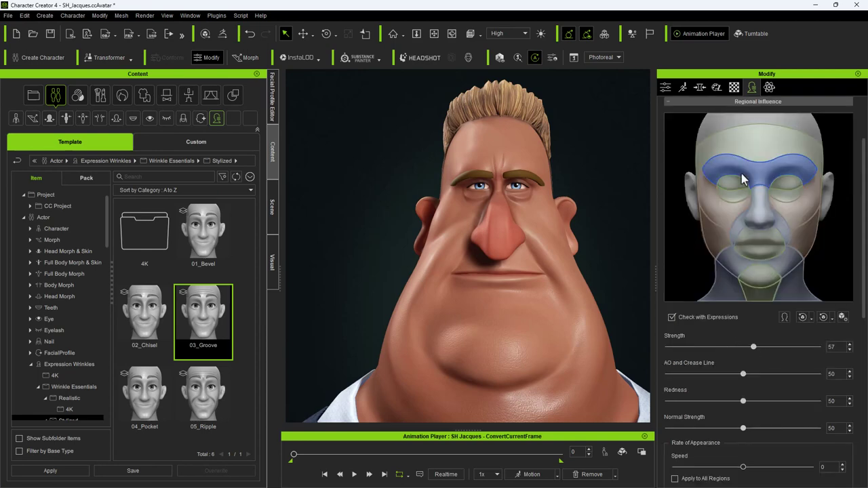
Set the forehead region's wrinkle Strength to 69 and inspect the creases up close.
left_click(761, 162)
left_click_drag(816, 345, 772, 346)
scroll(537, 248, "up", 6)
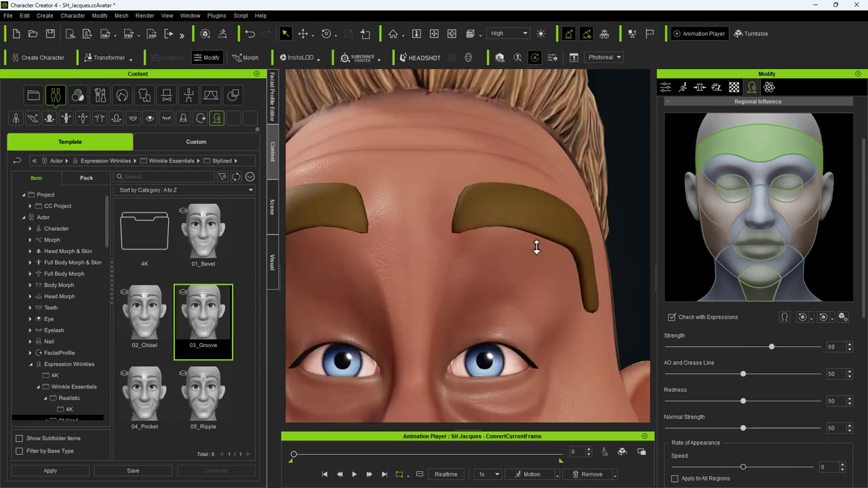
mouse_move(537, 247)
middle_mouse_down()
mouse_move(561, 254)
mouse_move(527, 251)
middle_mouse_up()
scroll(546, 252, "down", 5)
scroll(527, 251, "up", 1)
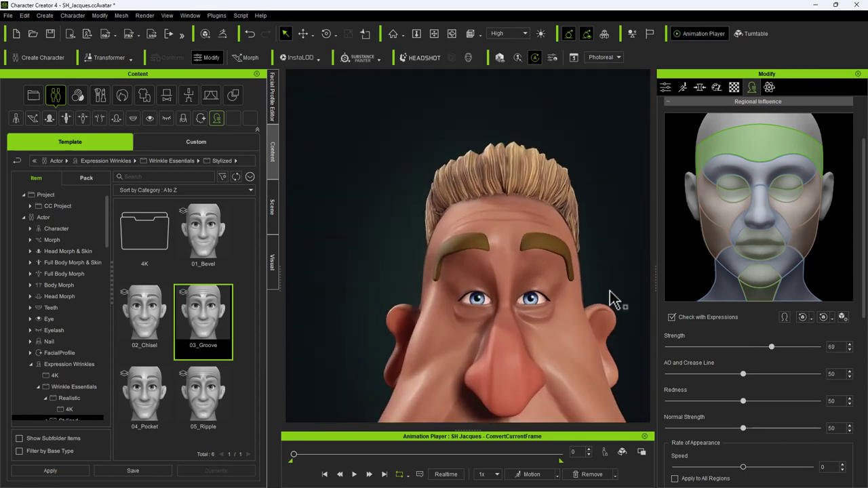
Set the forehead's Strength to 84, Normal Strength to 30, Redness to 44 and AO and Crease Line to 21.
left_click_drag(742, 429, 713, 429)
left_click_drag(773, 348, 796, 348)
scroll(467, 241, "up", 4)
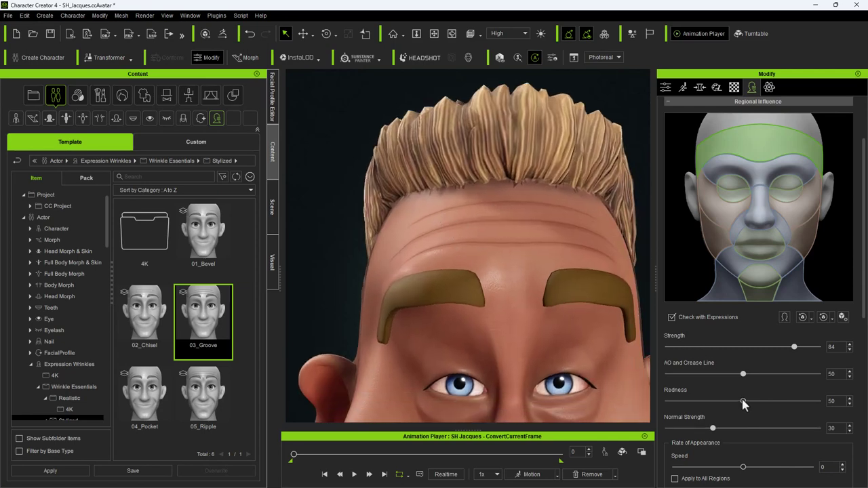
left_click_drag(743, 401, 700, 379)
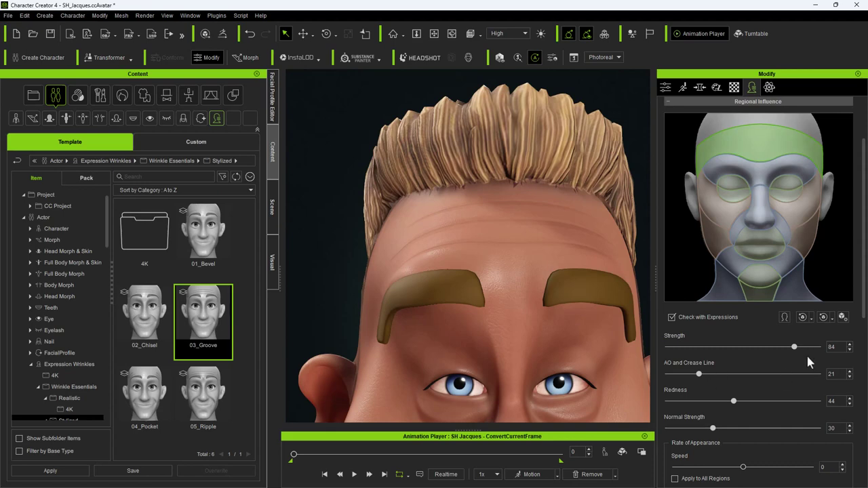
Set the forehead's Strength to 100, AO and Crease Line to 12, Redness to 48 and Normal Strength to 58.
left_click_drag(815, 347, 753, 349)
left_click_drag(713, 429, 756, 428)
left_click_drag(704, 380, 740, 402)
scroll(532, 356, "down", 4)
middle_click_drag(529, 348, 449, 178)
middle_click_drag(451, 247, 471, 238)
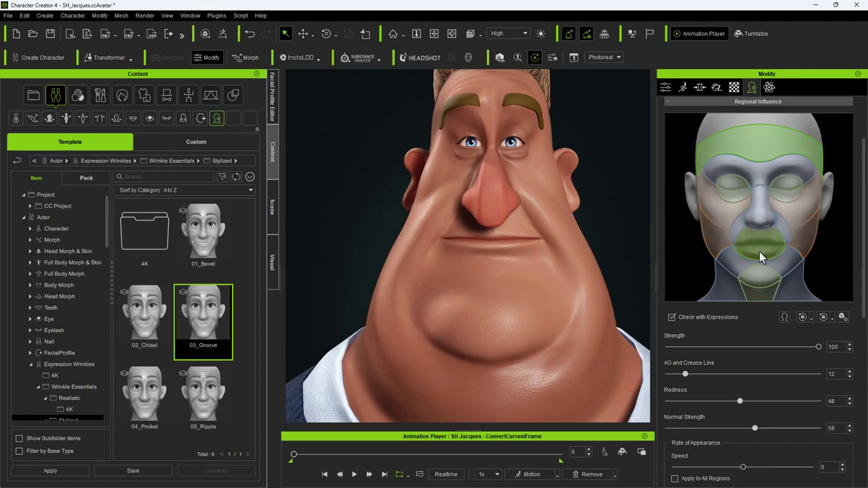
Set the lip region's AO and Crease Line to 23, Redness to 40 and Normal Strength to 20.
left_click(760, 256)
scroll(551, 306, "down", 2)
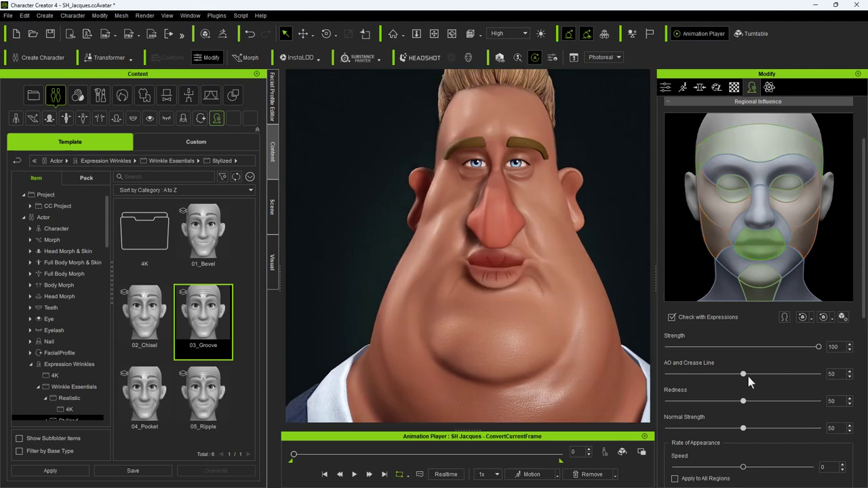
left_click_drag(744, 375, 699, 428)
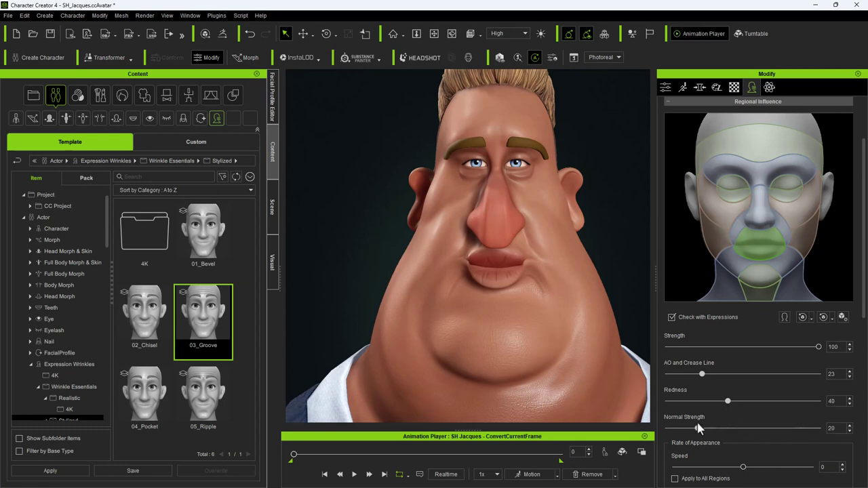
Set the chin region's AO and Crease Line to 14, Redness to 53 and Normal Strength to 19.
left_click(758, 280)
left_click_drag(743, 374, 692, 374)
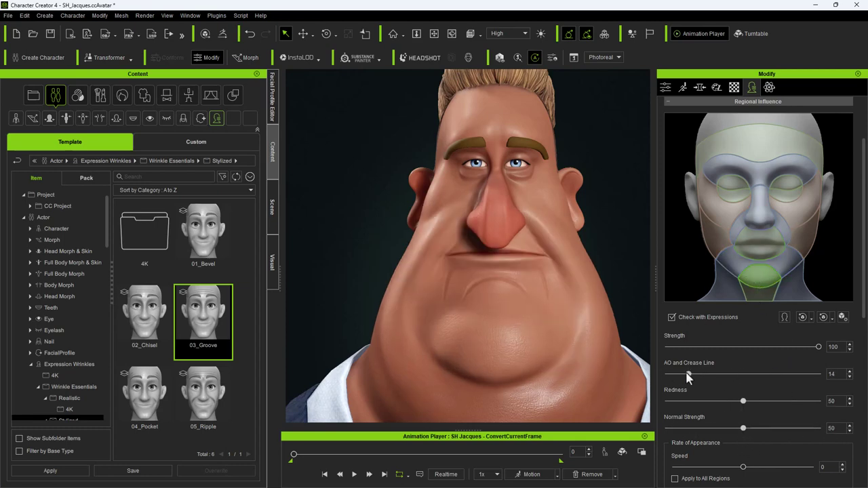
left_click_drag(743, 429, 713, 429)
left_click_drag(689, 375, 758, 374)
mouse_move(713, 429)
left_mouse_down()
mouse_move(727, 429)
mouse_move(696, 429)
left_mouse_up()
left_click_drag(758, 375, 688, 374)
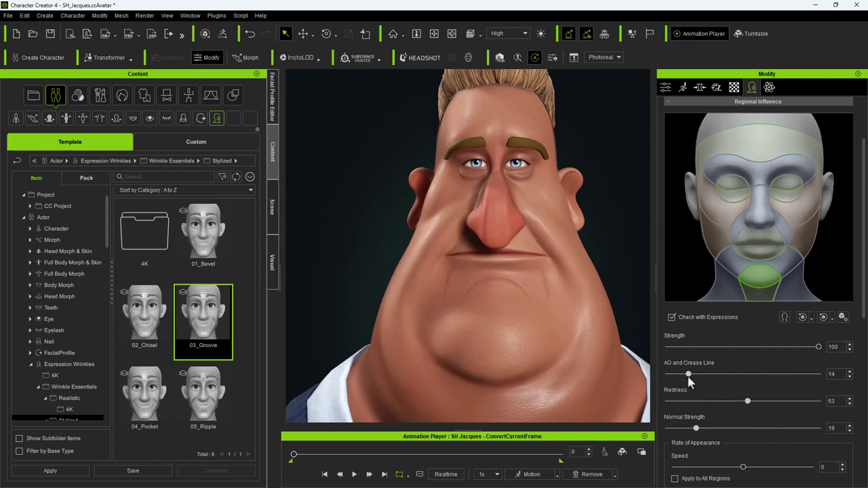
Set the side-of-neck region's AO and Crease Line to 25, Redness to 46 and Normal Strength to 20.
left_click(726, 291)
scroll(506, 333, "down", 5)
middle_click_drag(506, 333, 511, 310)
scroll(510, 310, "up", 2)
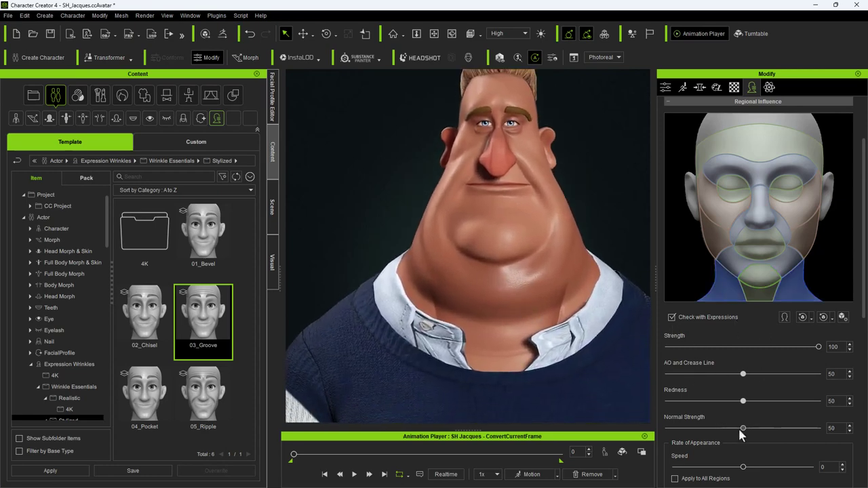
left_click_drag(743, 373, 706, 374)
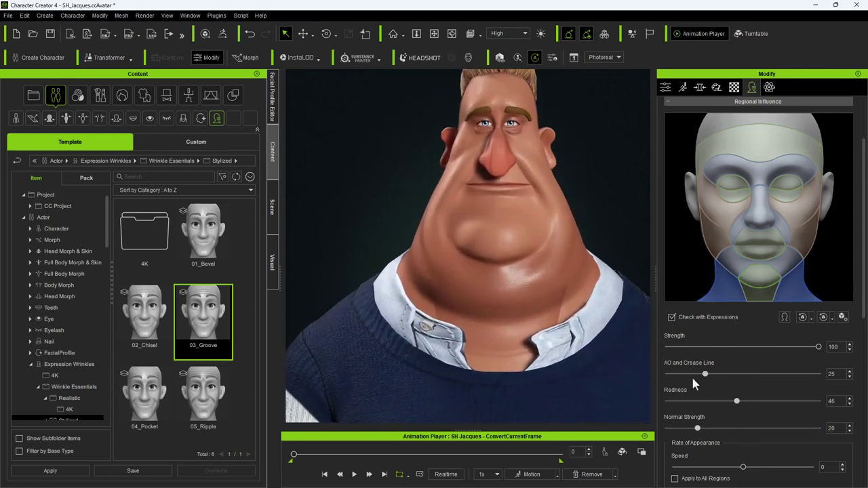
Set the jaw region around the chin to AO and Crease Line 38 and lower its Normal Strength.
left_click(795, 265)
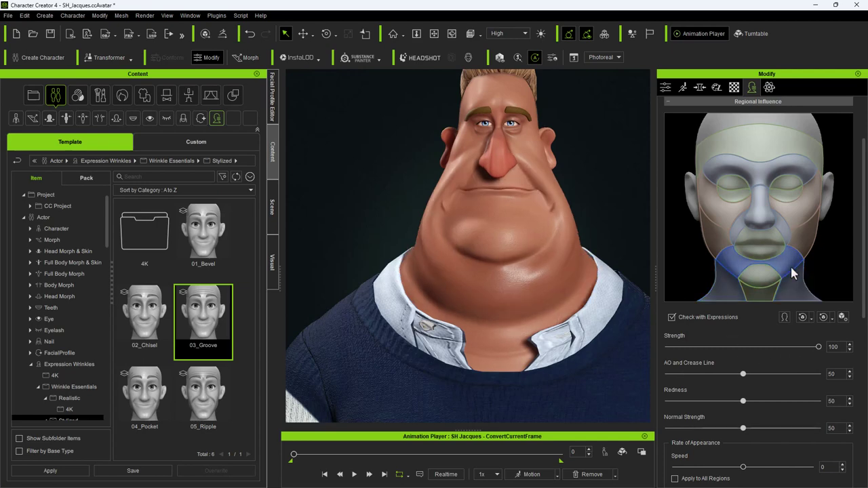
right_click_drag(516, 221, 533, 278)
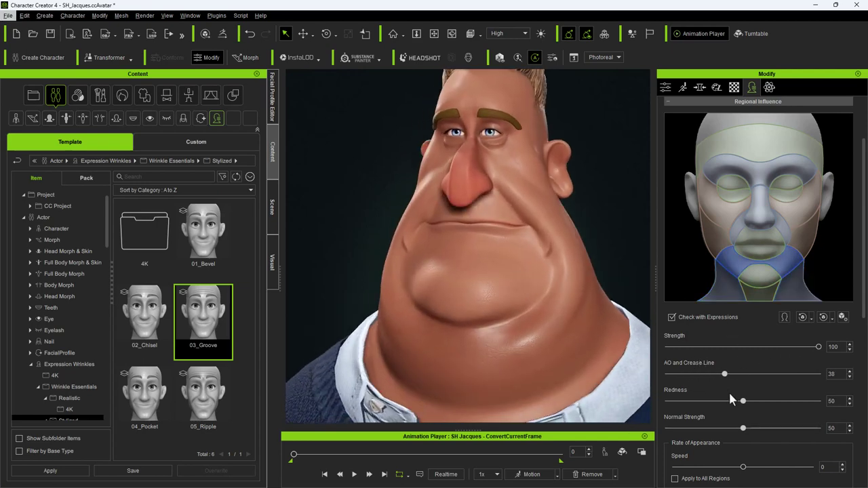
left_click(698, 429)
Set the lower cheek region's AO and Crease Line to 53, Redness to 45 and Normal Strength to 47.
left_click(821, 248)
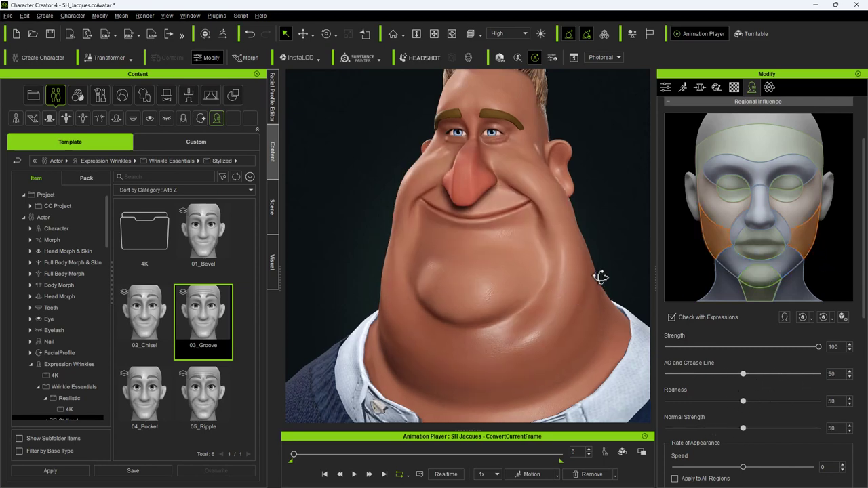
right_click_drag(601, 277, 634, 293)
left_click_drag(750, 374, 753, 375)
right_click_drag(536, 316, 482, 319)
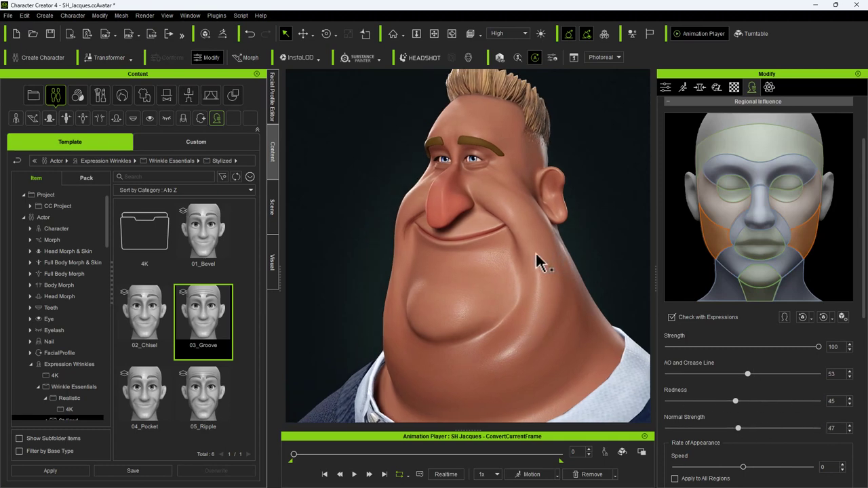
right_click_drag(535, 253, 484, 278)
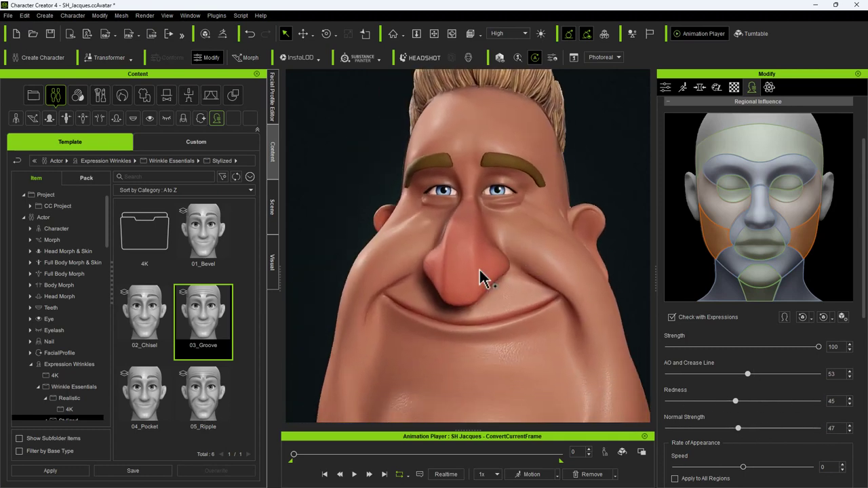
Set the nasolabial region to AO and Crease Line 63 and Redness 47, and the nose region to AO 25 with reduced Normal Strength.
left_click(777, 231)
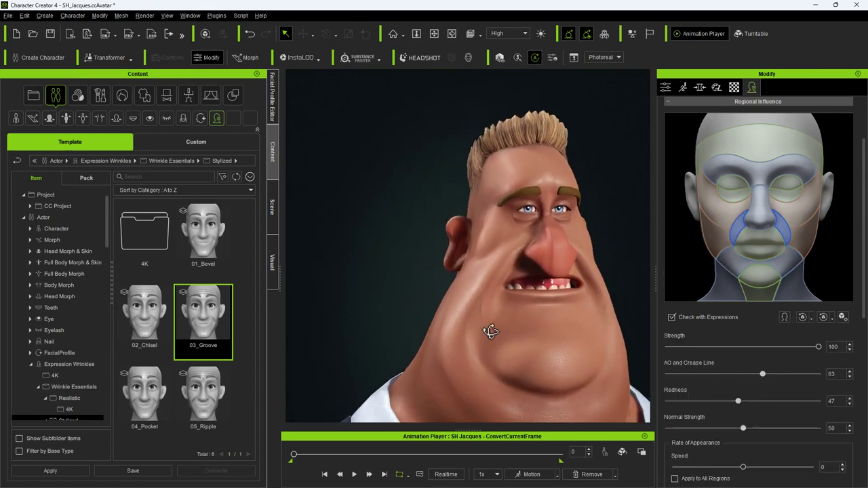
left_click(749, 218)
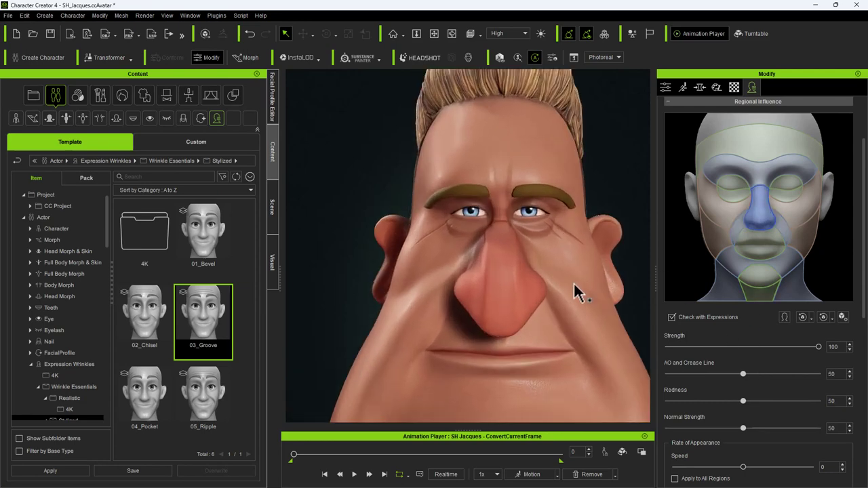
left_click_drag(719, 375, 704, 375)
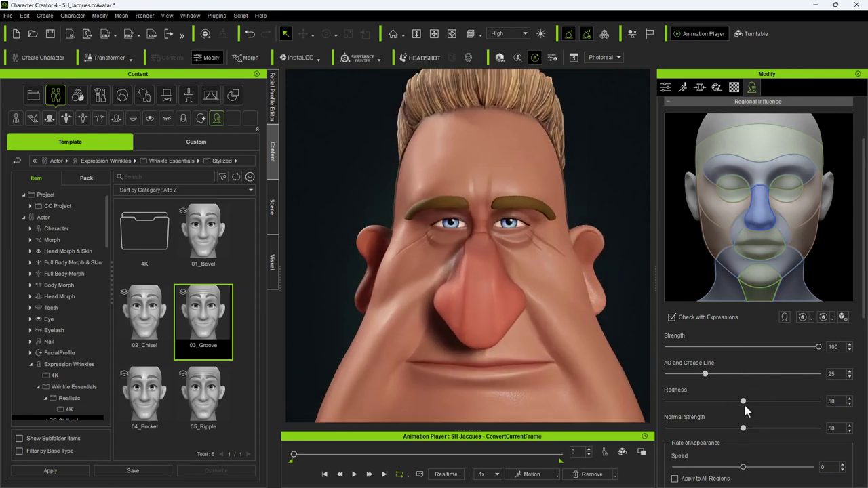
left_click_drag(742, 429, 681, 432)
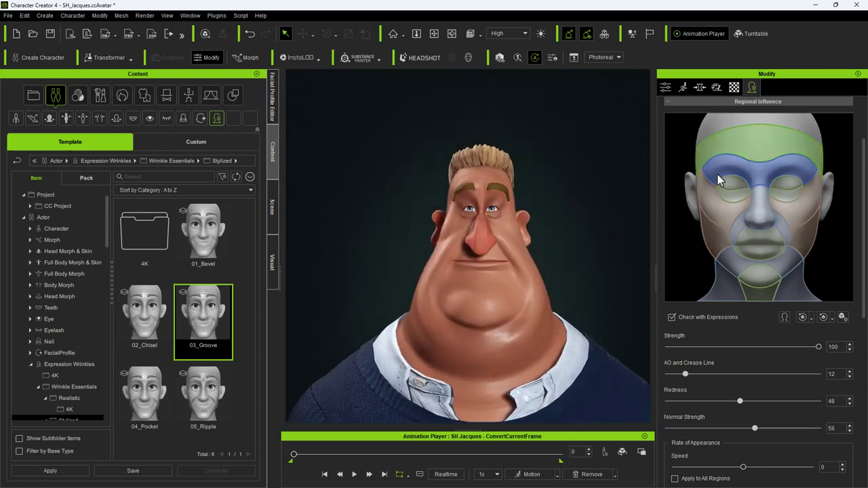
Select the upper cheek region around the eyes and apply a calibration motion to the character.
left_click(703, 193)
mouse_move(575, 205)
middle_mouse_down()
mouse_move(574, 183)
mouse_move(568, 215)
middle_mouse_up()
scroll(574, 197, "up", 2)
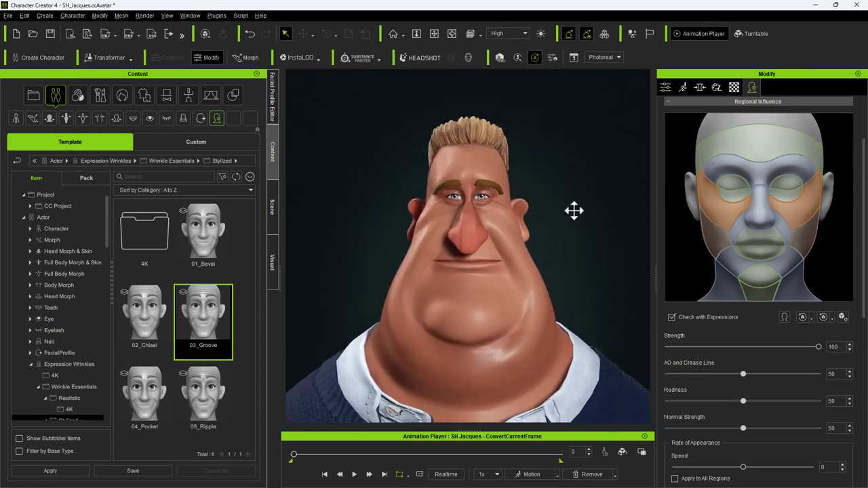
left_click(557, 475)
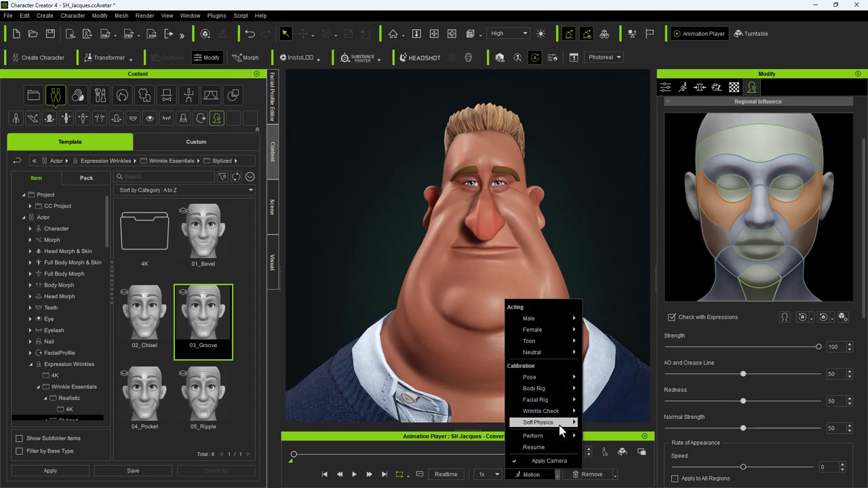
left_click(604, 426)
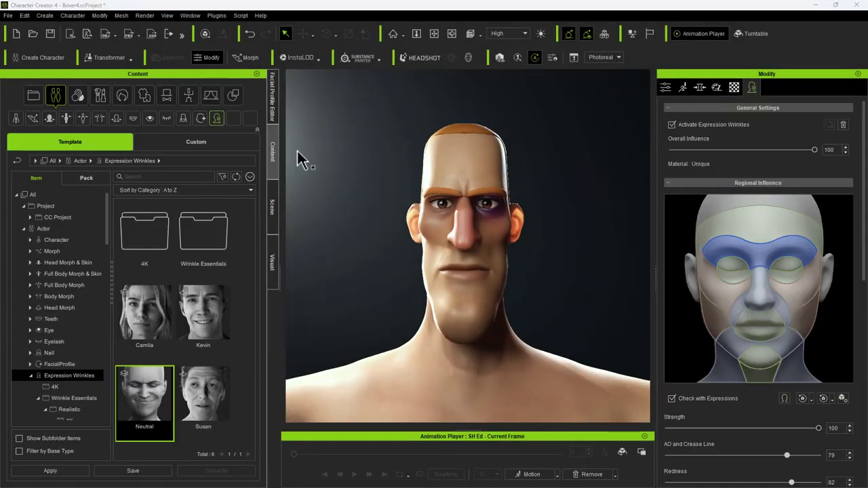
Enable expression editing in the Facial Profile Editor and display the Brow expressions.
left_click(272, 99)
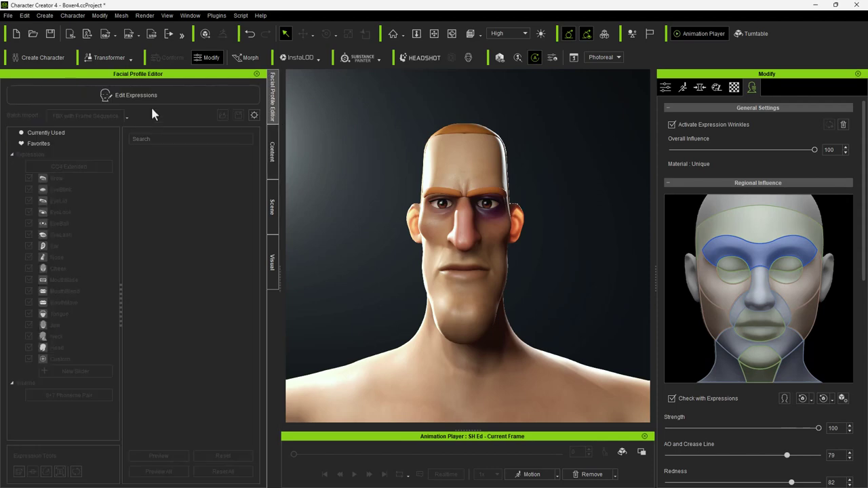
left_click(150, 98)
left_click(80, 178)
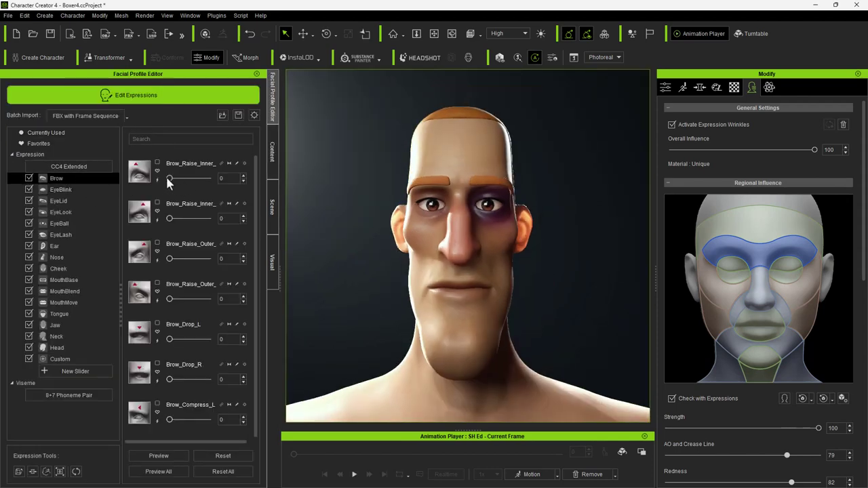
Preview the left inner brow raise, Brow_Compress_L and Brow_Drop_R expressions, returning each to 0.
mouse_move(170, 177)
left_mouse_down()
mouse_move(216, 177)
mouse_move(161, 181)
left_mouse_up()
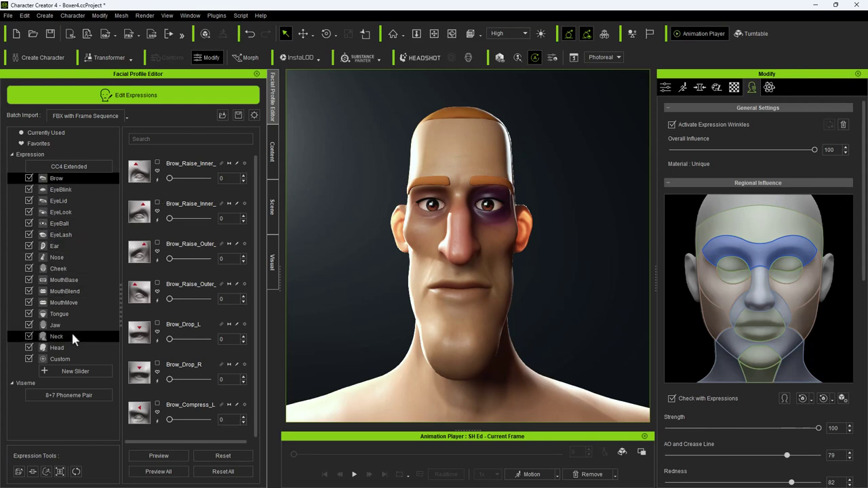
left_click(85, 209)
left_click(77, 181)
scroll(168, 322, "down", 1)
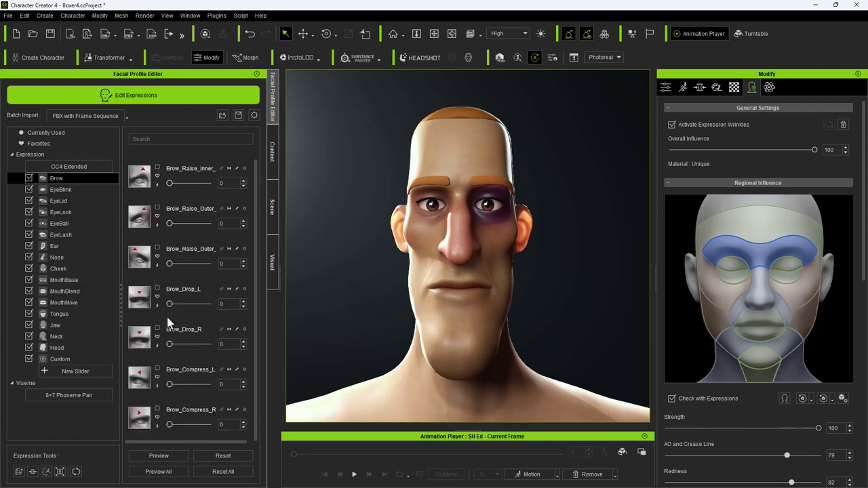
mouse_move(172, 384)
left_mouse_down()
mouse_move(232, 382)
mouse_move(160, 384)
left_mouse_up()
left_click_drag(170, 345, 165, 361)
scroll(175, 270, "up", 1)
Preview the right and left outer brow raises at 100 one at a time, and reset all expressions.
left_click_drag(168, 289, 208, 286)
right_click_drag(353, 292, 333, 333)
scroll(333, 333, "up", 3)
left_click_drag(208, 286, 143, 288)
left_click_drag(170, 247, 208, 246)
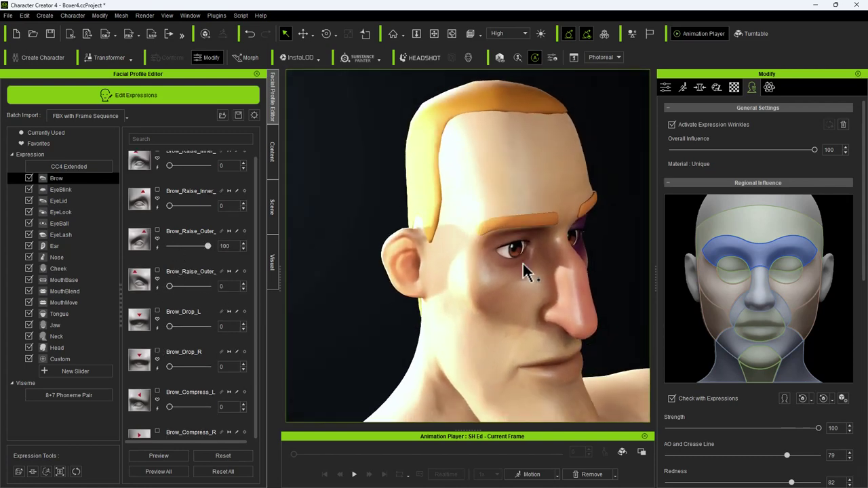
right_click_drag(523, 265, 482, 227)
scroll(471, 223, "down", 3)
left_click(223, 471)
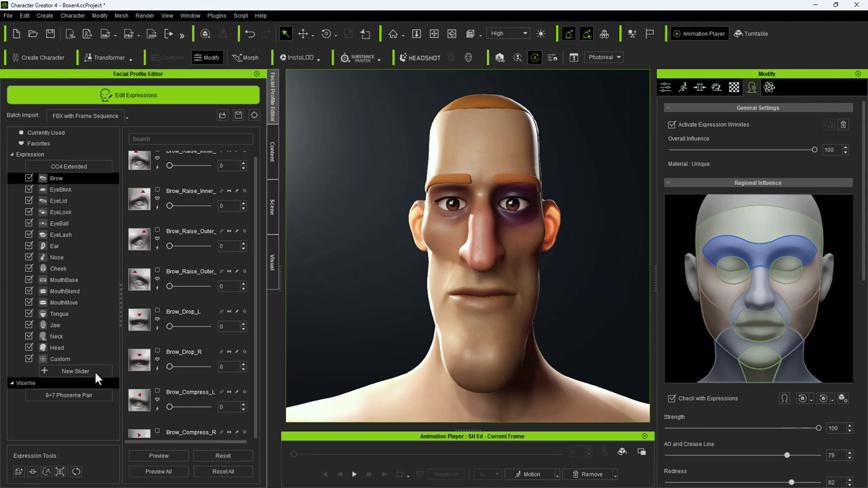
Try the Cheek_Puff_L expression and set Mouth_Smile_L to 100, inspecting the smile wrinkles from the side.
left_click(64, 269)
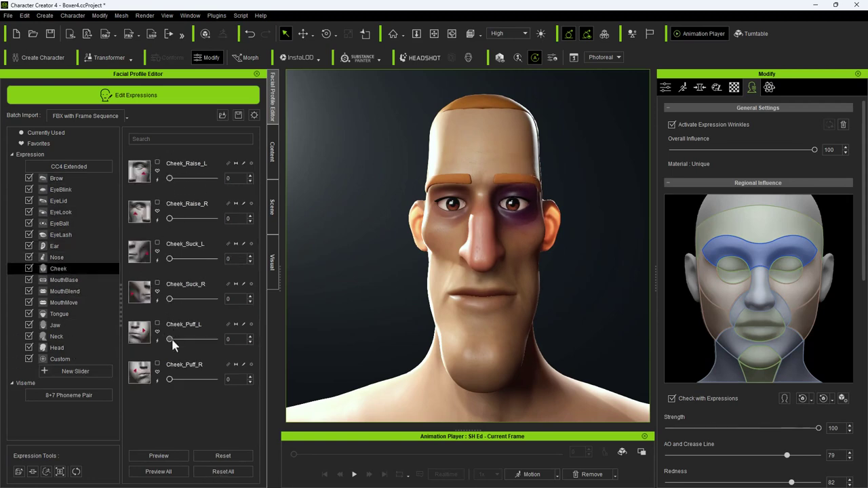
mouse_move(170, 339)
left_mouse_down()
mouse_move(201, 339)
mouse_move(171, 339)
left_mouse_up()
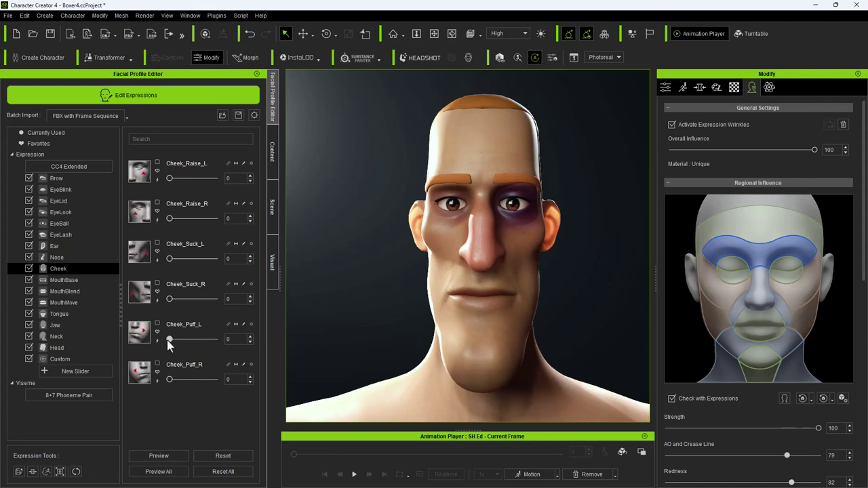
left_click(76, 280)
left_click_drag(169, 178, 207, 178)
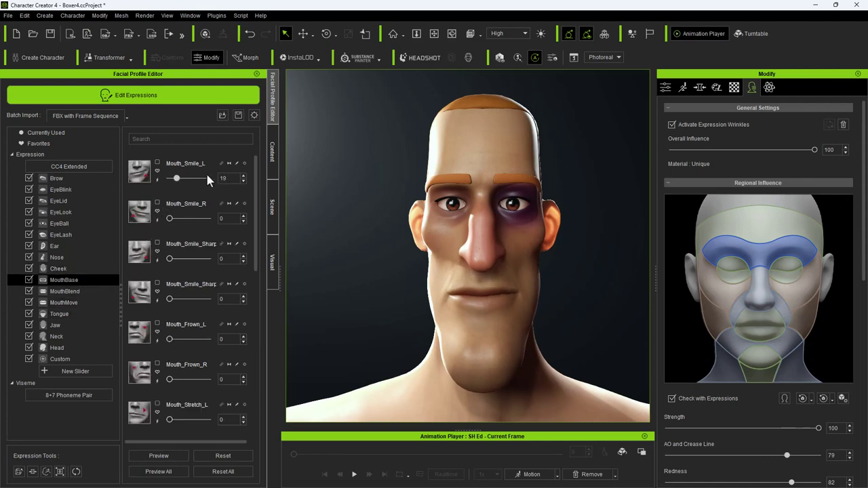
mouse_move(376, 252)
right_mouse_down()
mouse_move(306, 258)
mouse_move(370, 257)
right_mouse_up()
scroll(392, 270, "up", 3)
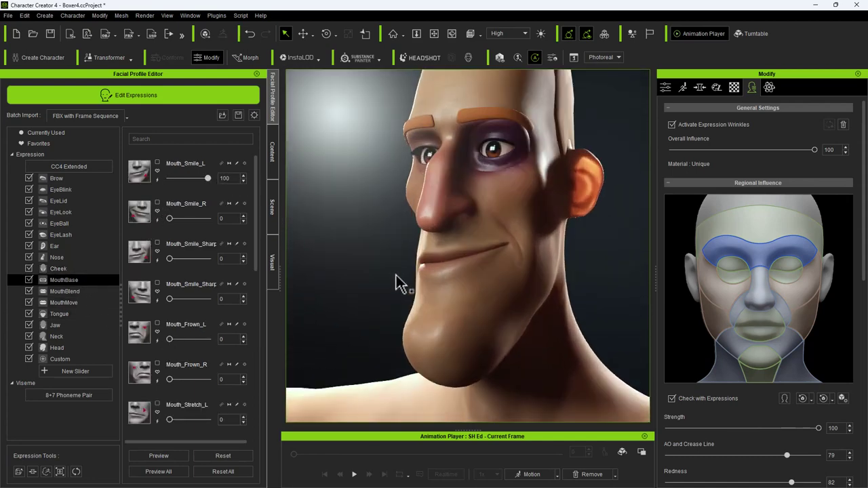
middle_click_drag(397, 276, 382, 284)
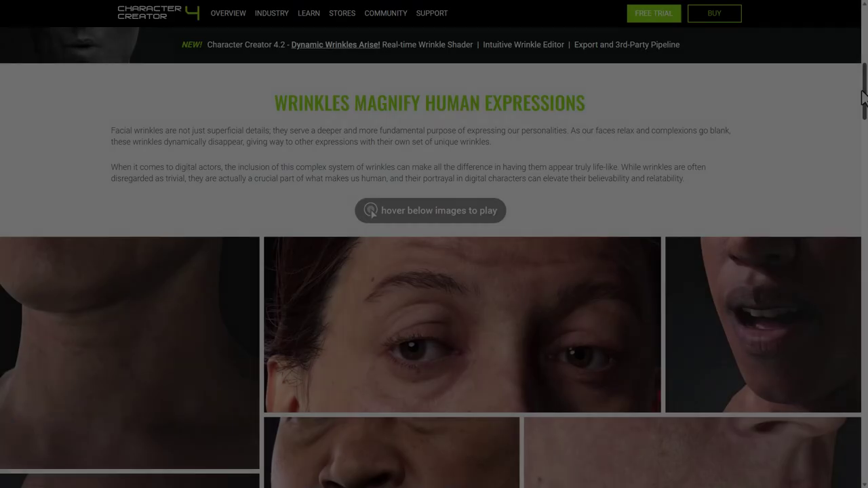
Switch to the Character Creator web page and play the brow and mouth wrinkle sample clips.
scroll(808, 102, "down", 2)
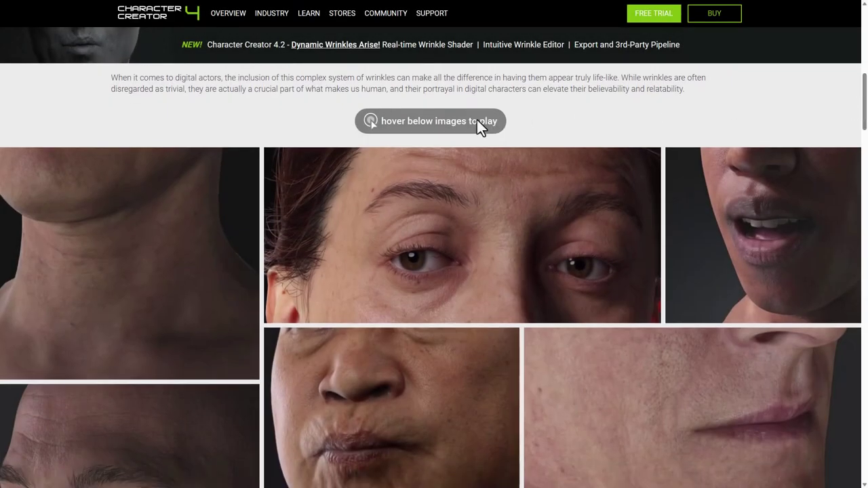
mouse_move(468, 192)
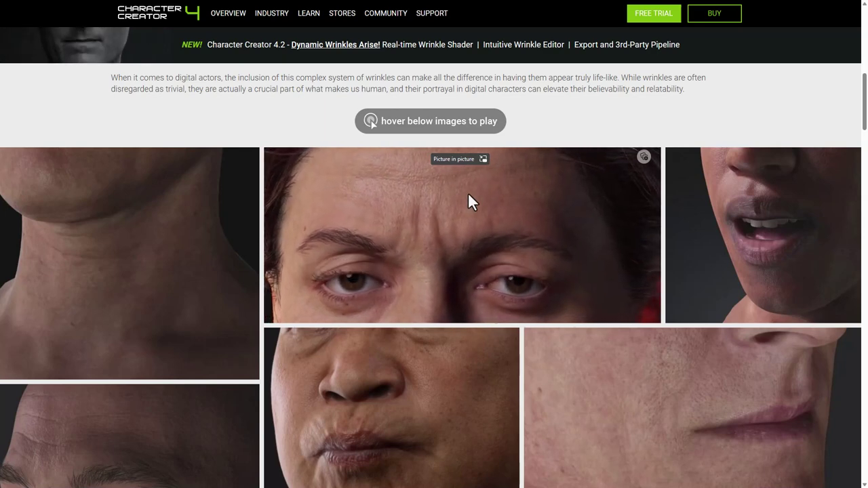
mouse_move(697, 207)
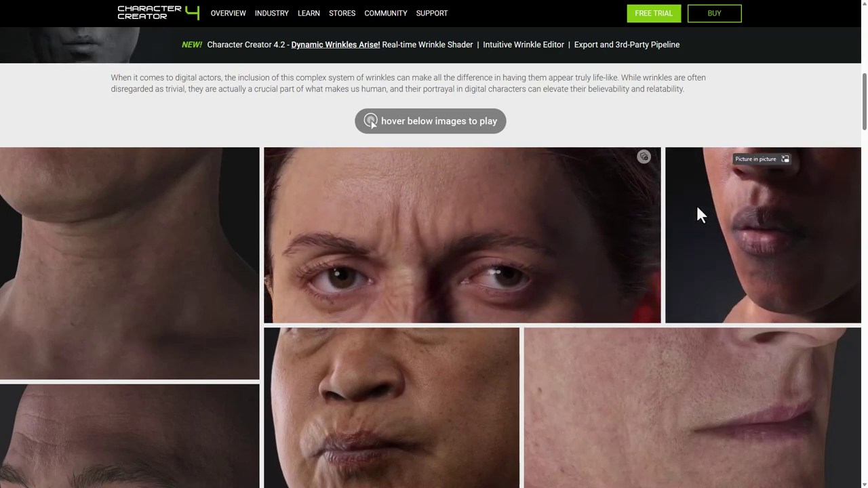
Review the Influence Section diagram of facial wrinkle regions on the web page and open the Wrinkle Texture Set section.
left_click_drag(864, 145, 864, 334)
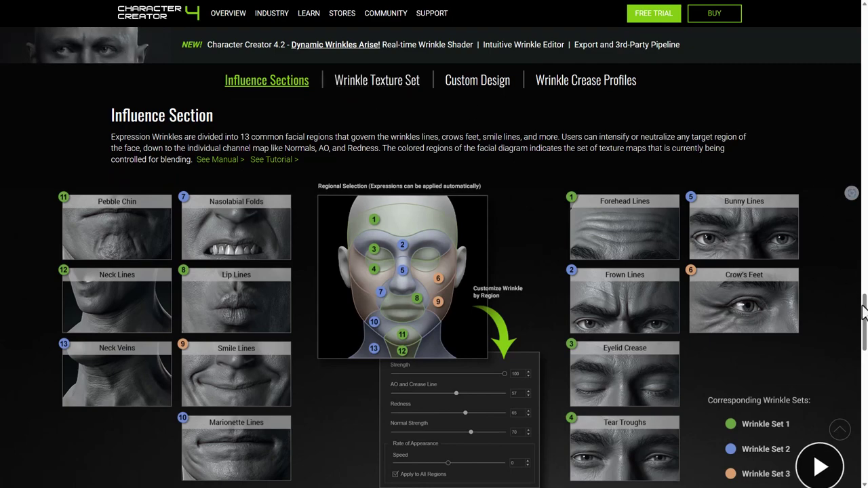
left_click_drag(863, 314, 864, 314)
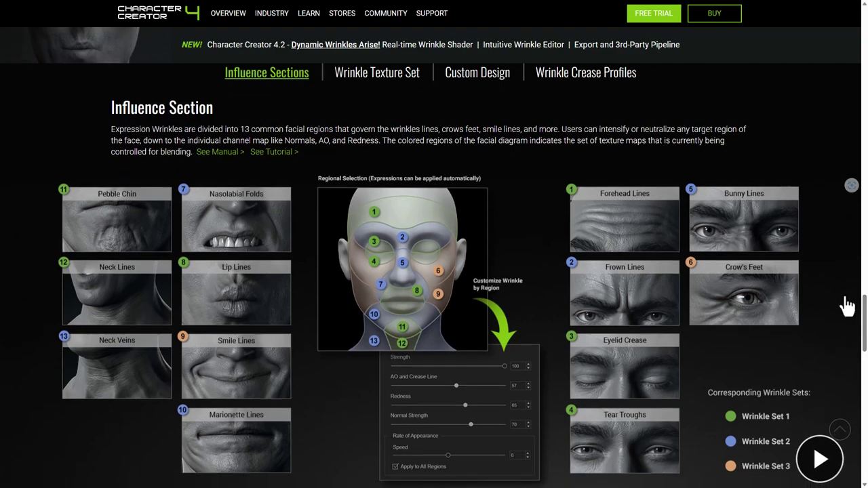
left_click(393, 78)
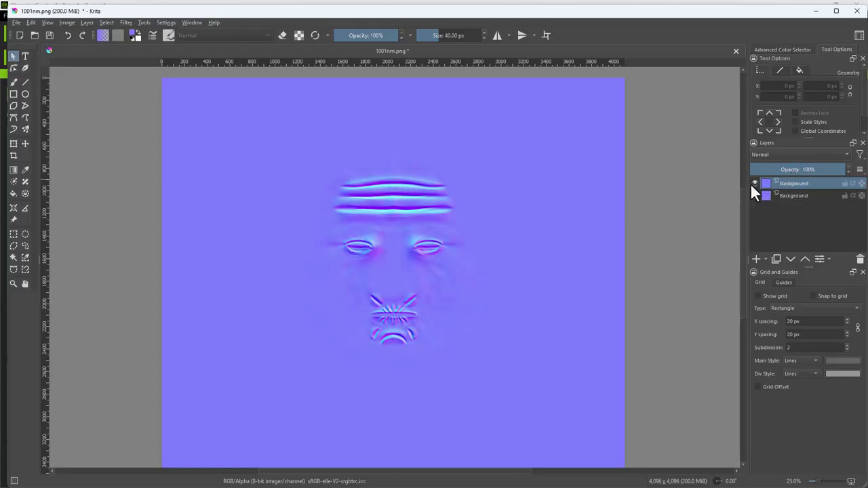
Switch to 1001nm.png in Krita and toggle the upper layer's visibility to compare the two normal maps.
left_click(755, 183)
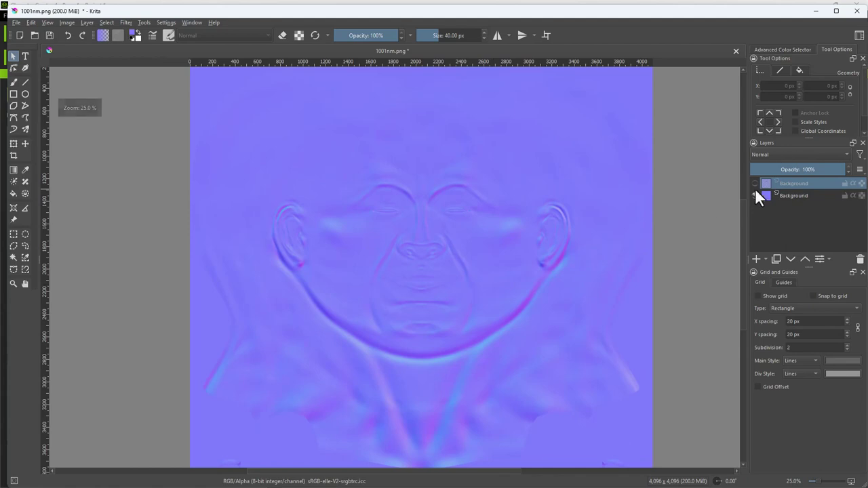
left_click(754, 184)
left_click(754, 184)
left_click(755, 184)
left_click(755, 184)
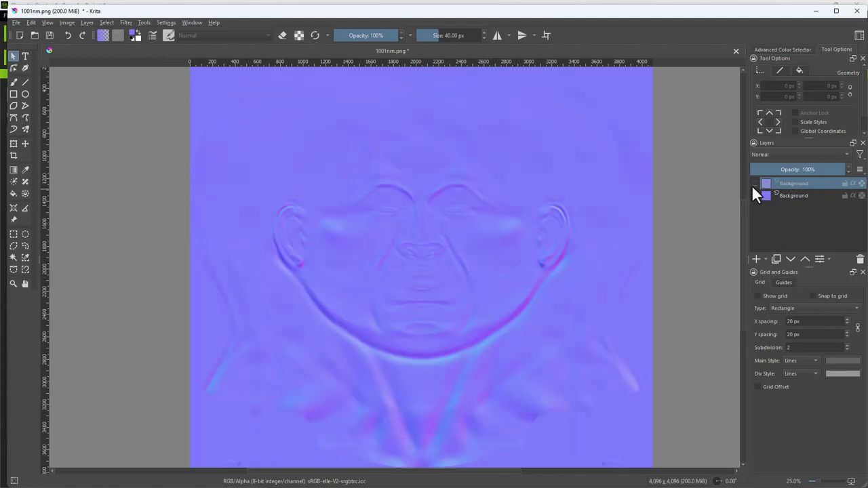
Show the upper wrinkle normal layer and set its blending mode to Overlay.
left_click(754, 184)
left_click(767, 154)
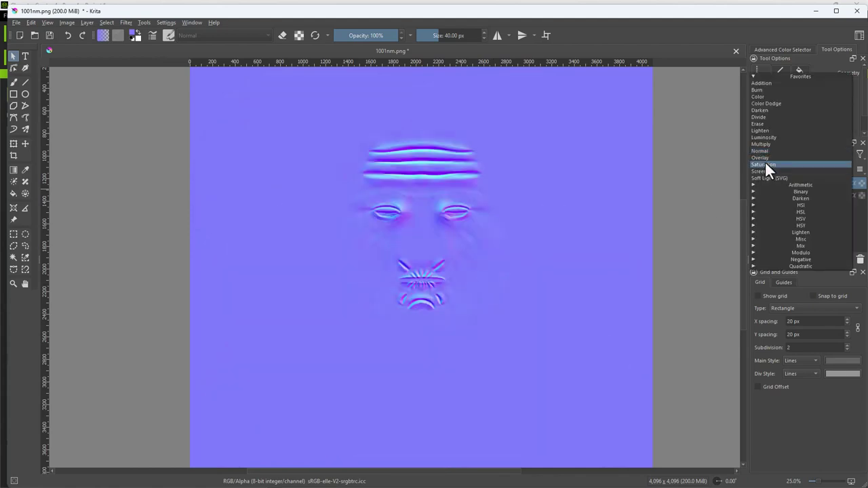
left_click(765, 158)
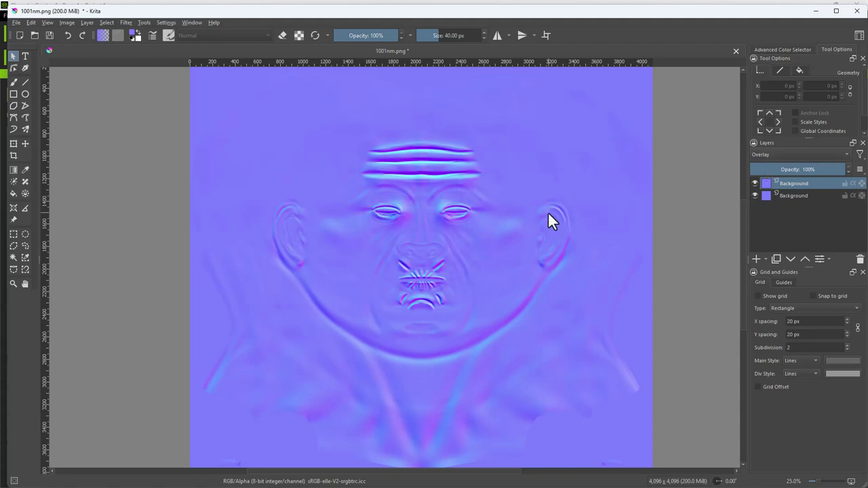
key("ctrl+z")
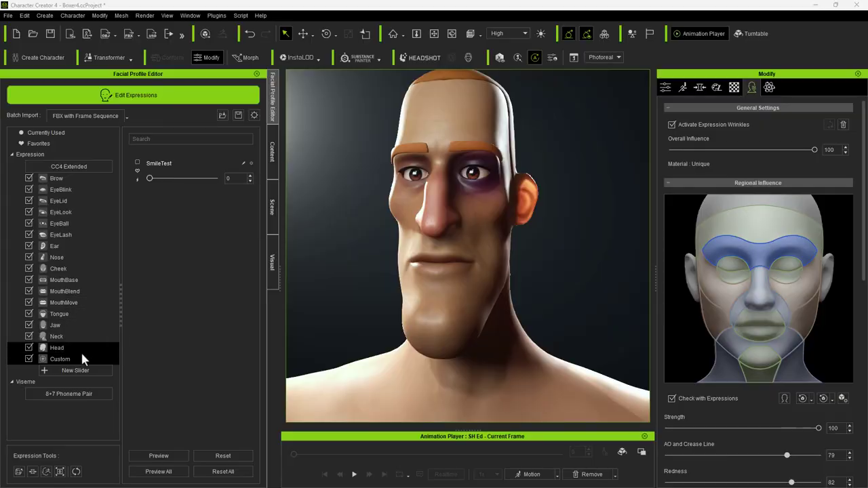
Switch to Character Creator, open the Custom expression category and try out the SmileTest slider.
left_click(84, 359)
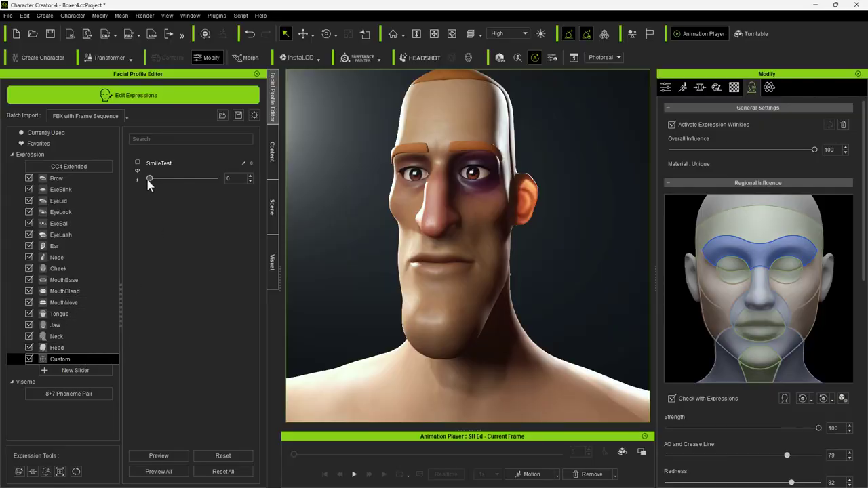
left_click_drag(149, 178, 103, 203)
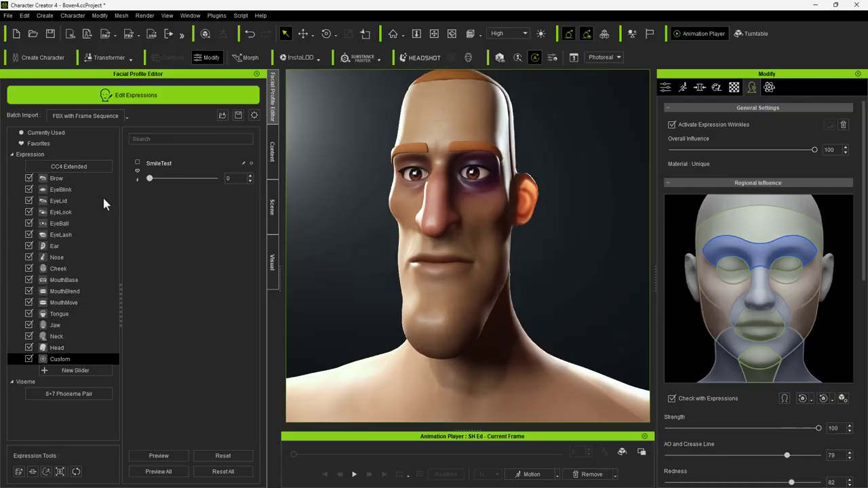
Set the left and right Mouth_Smile and Mouth_Smile_Sharp sliders to 100 and partly open the jaw for an open-mouthed smile.
left_click(91, 279)
left_click_drag(169, 179, 224, 178)
left_click_drag(169, 218, 230, 215)
left_click_drag(170, 258, 224, 259)
left_click_drag(171, 298, 217, 298)
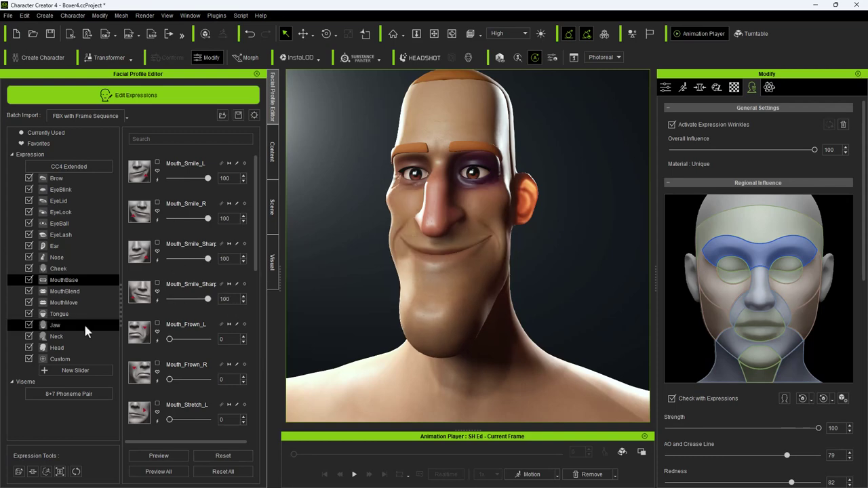
left_click(84, 325)
left_click_drag(169, 178, 192, 179)
Add a new slider to the Custom expression category from the smile pose and enter a name beginning with "Sma".
left_click(40, 381)
left_click(85, 359)
left_click(75, 370)
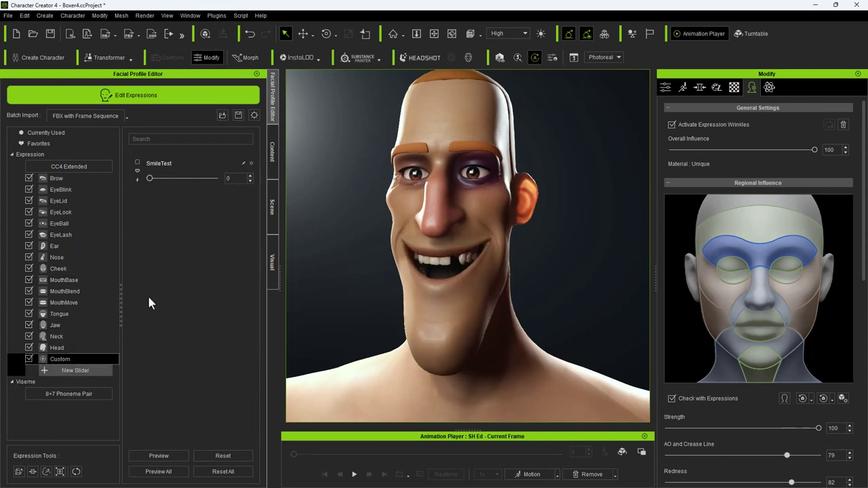
type("Sma")
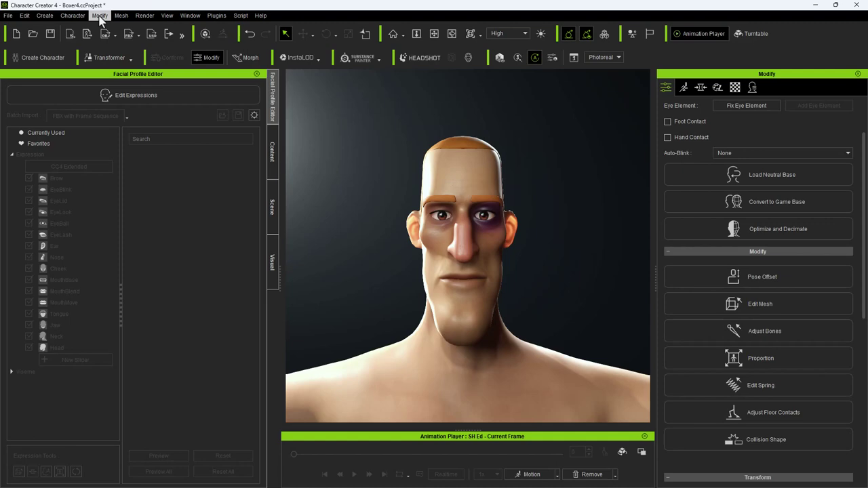
Open the facial editing window and apply the D2_Disgust preset from the 04-Disgust expression style.
left_click(117, 57)
left_click(129, 136)
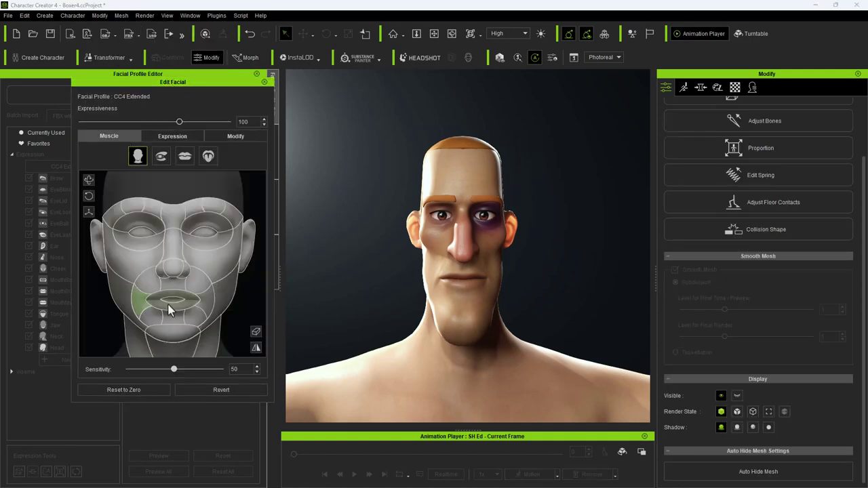
left_click(173, 136)
left_click(163, 152)
left_click(163, 184)
left_click(188, 309)
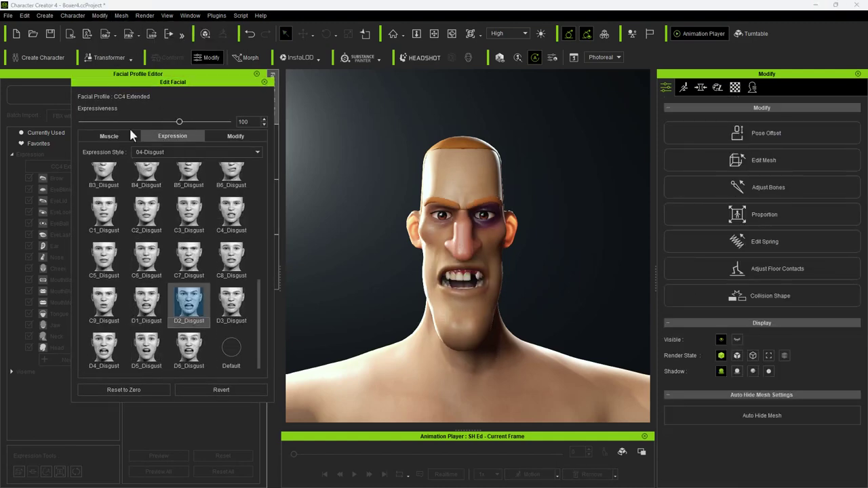
Pose the facial muscles into a punched look by turning the head, closing the bruised eye and skewing the nose and mouth.
left_click(131, 135)
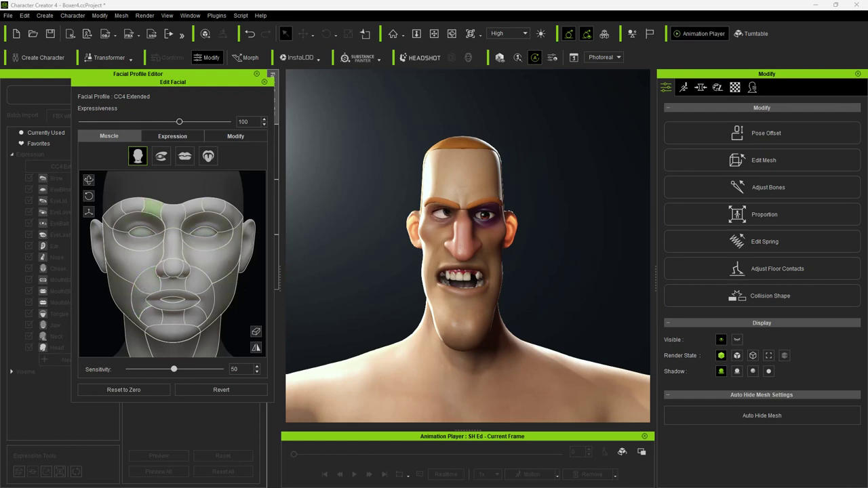
left_click_drag(89, 197, 91, 284)
left_click_drag(234, 238, 246, 298)
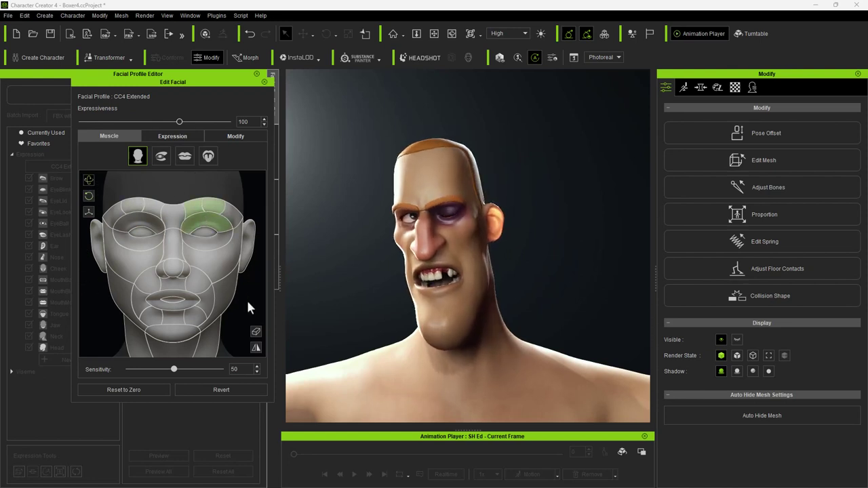
left_click_drag(151, 289, 203, 309)
left_click_drag(185, 273, 200, 294)
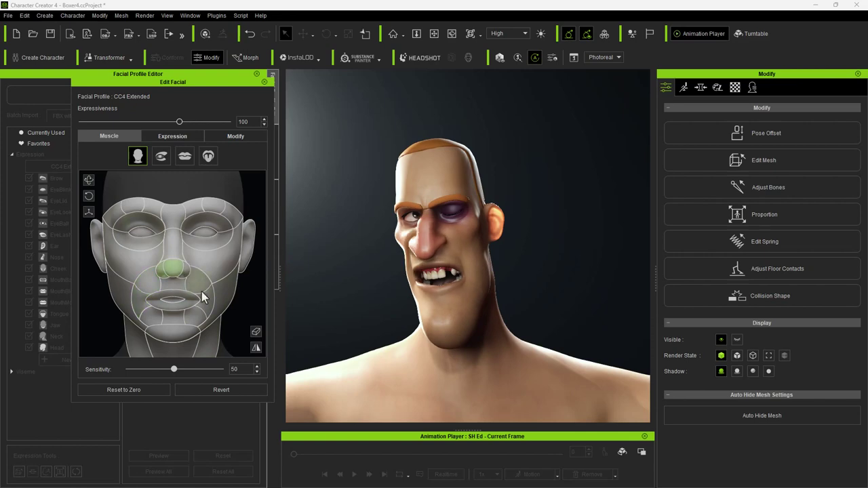
left_click(185, 156)
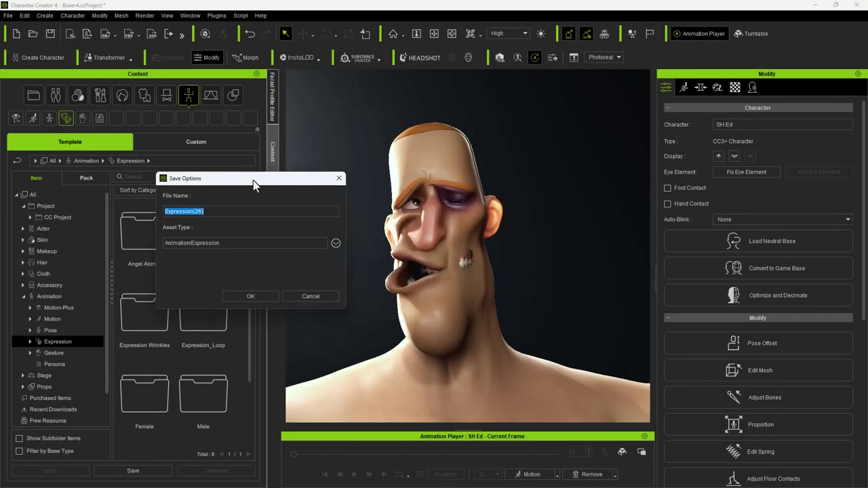
Save the pose to the content library as an Animation/Expression asset named BoxerPunchedEXP01.
type("BoxerPunch")
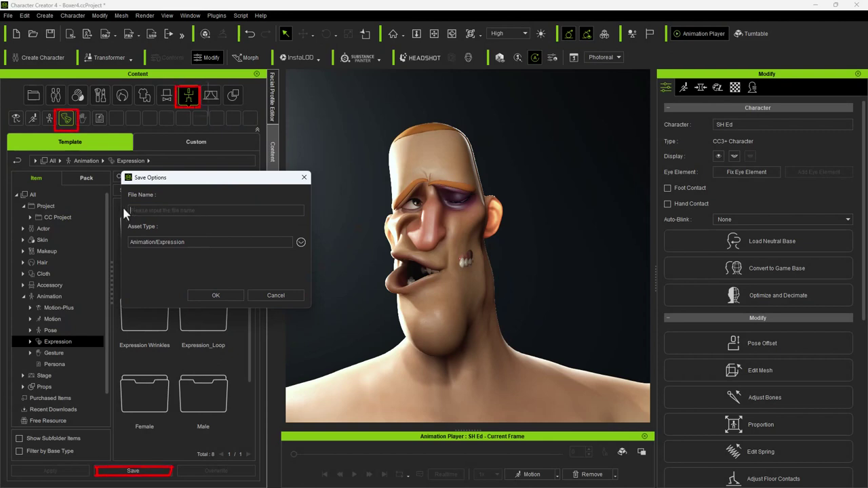
type("edEXP")
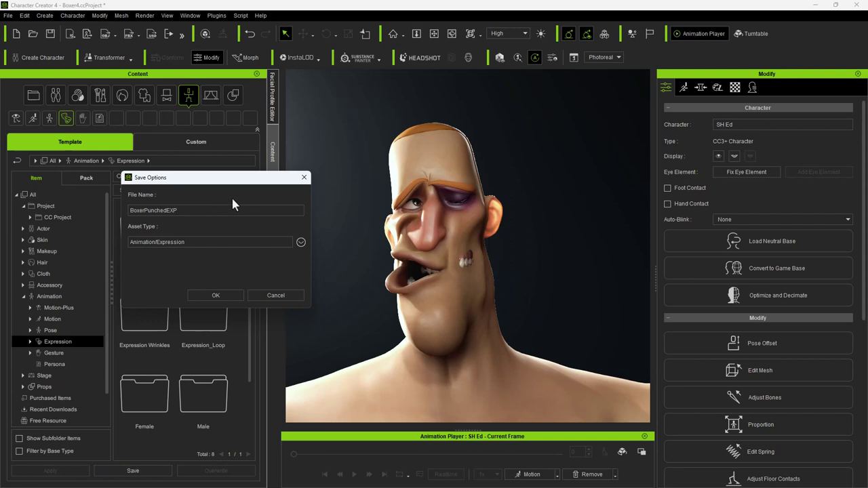
type("01")
left_click(216, 296)
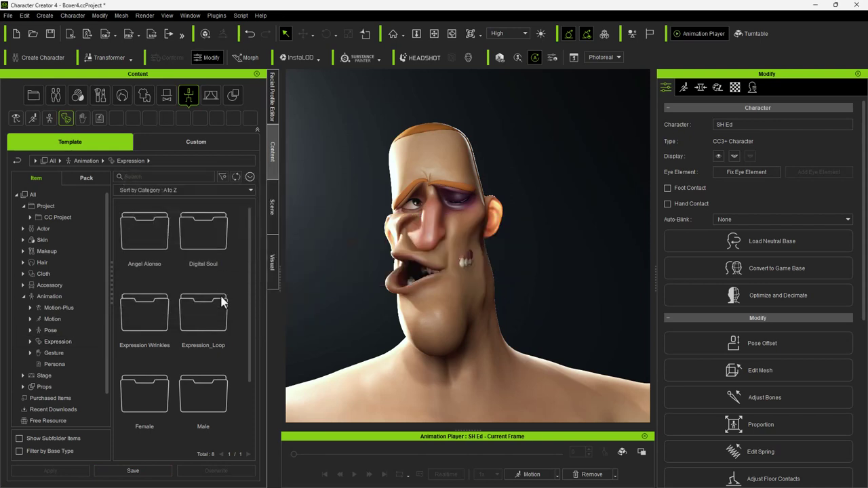
Enter expression editing, search the custom content for boxerpunchedexp01 and apply that expression to the character.
left_click(207, 122)
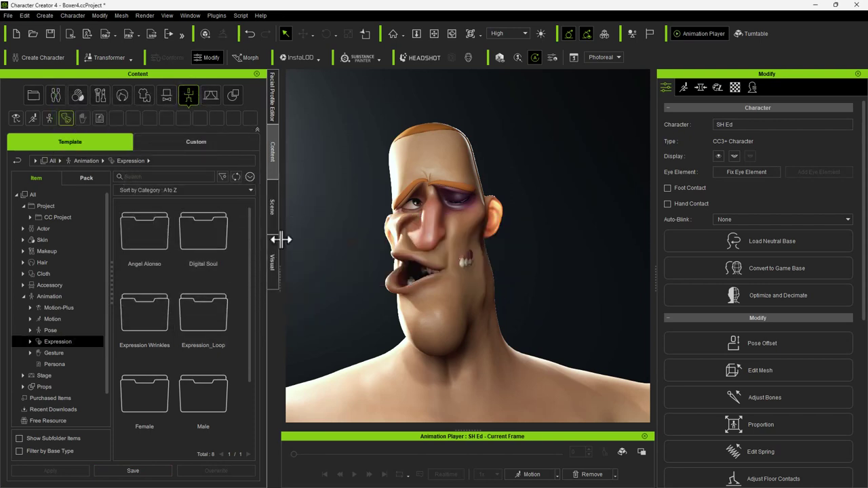
left_click(273, 102)
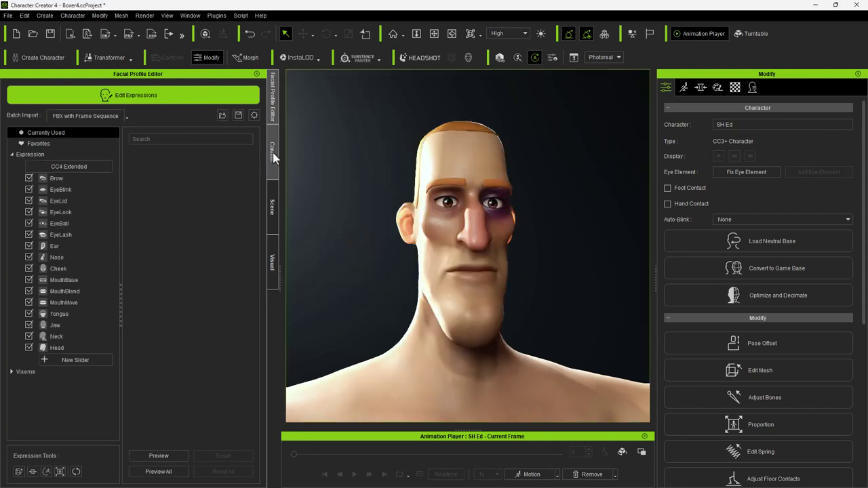
left_click(273, 163)
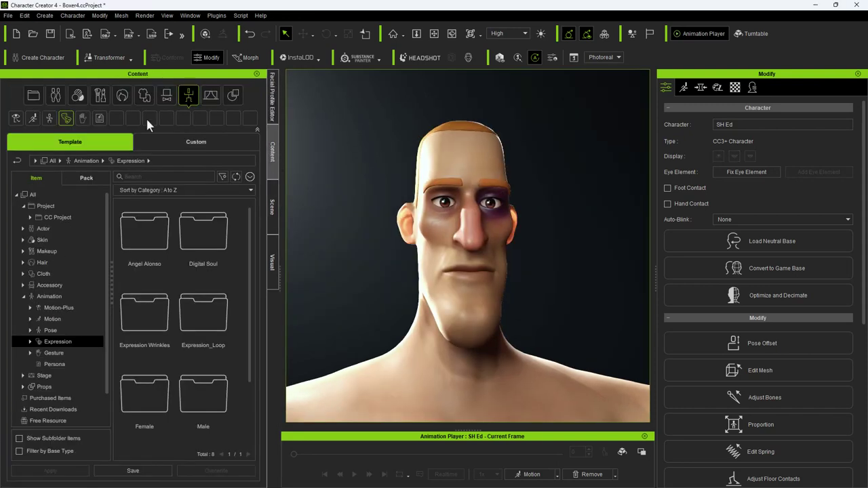
left_click(152, 146)
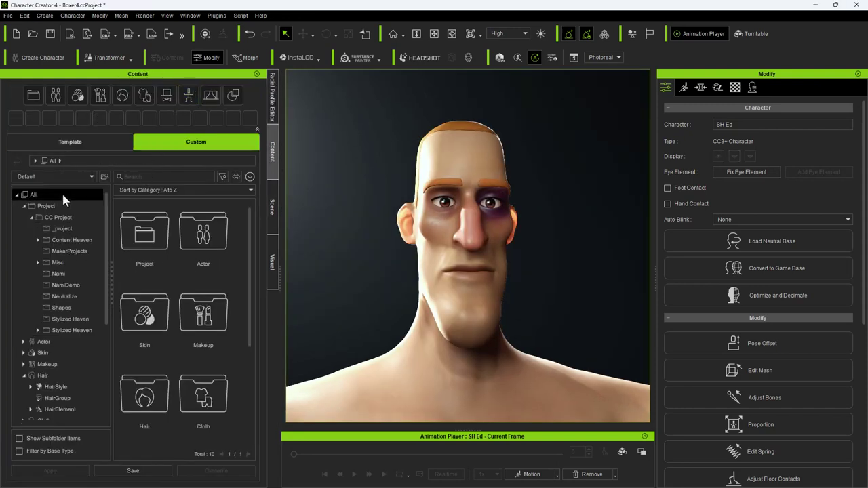
left_click(133, 177)
type("boxerpunchedexp01")
double_click(126, 215)
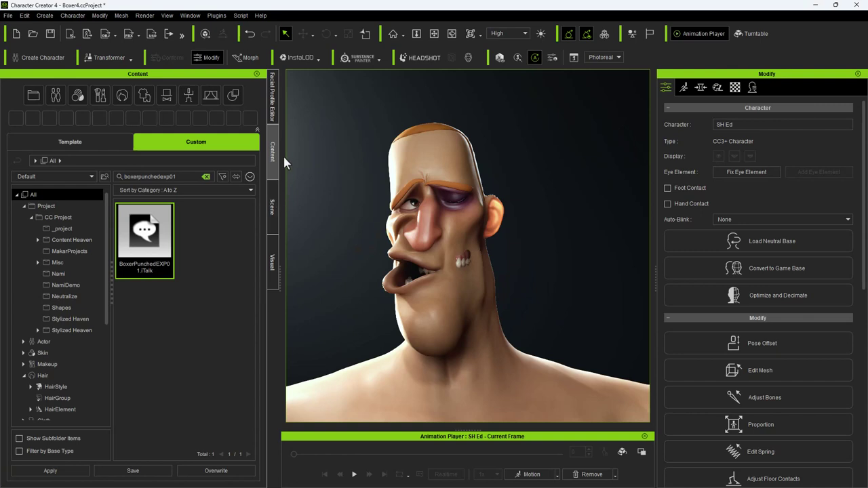
Select the character's head, start Edit Mesh on it from the facial profile editing session and switch to Face selection.
left_click(271, 108)
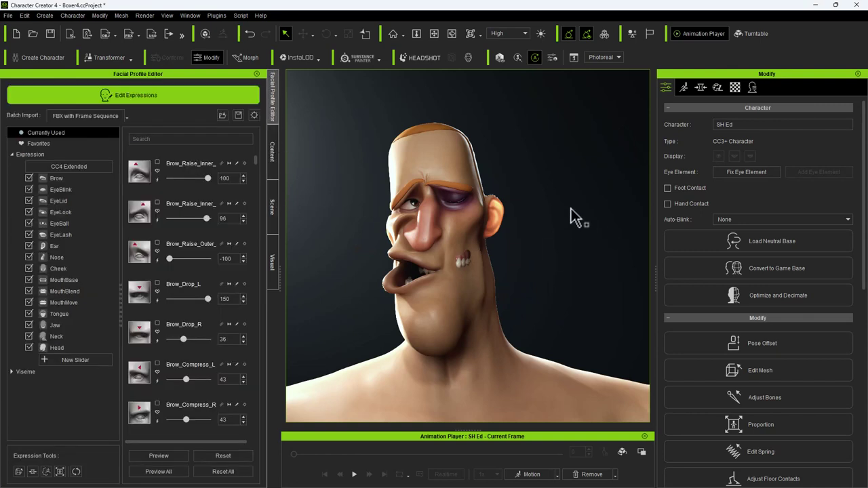
left_click(717, 88)
left_click(666, 87)
left_click(440, 163)
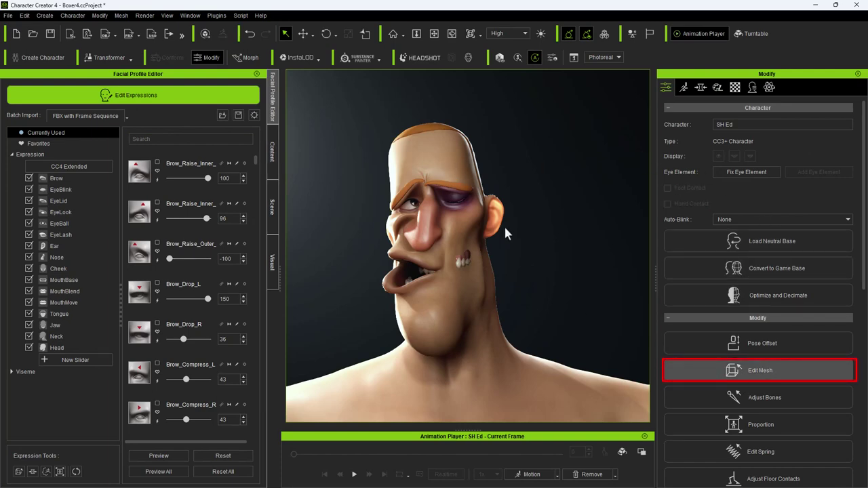
scroll(499, 236, "up", 3)
middle_click_drag(493, 241, 558, 177)
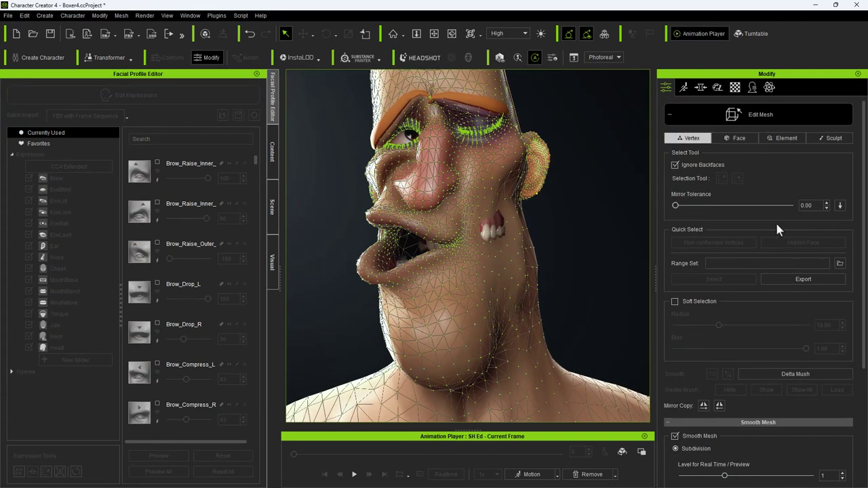
left_click(751, 135)
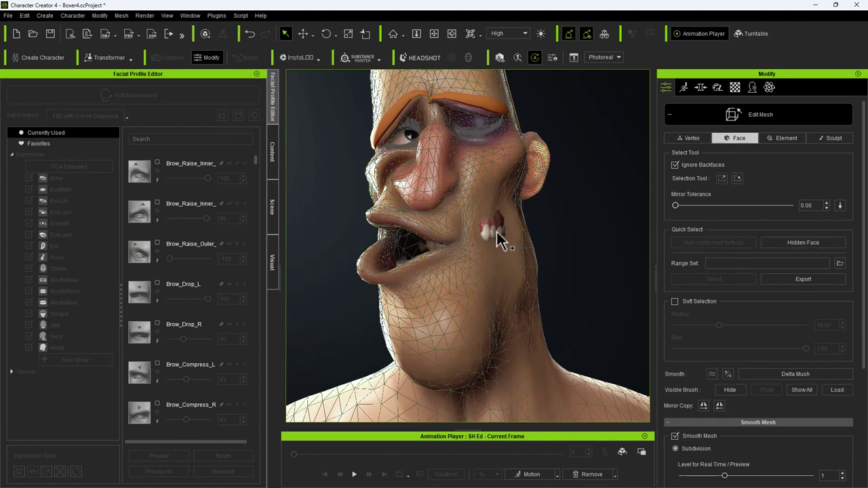
Enable Soft Selection with a radius of 2.51 and move the cheek faces outward around the protruding teeth.
scroll(700, 407, "down", 4)
scroll(678, 305, "up", 2)
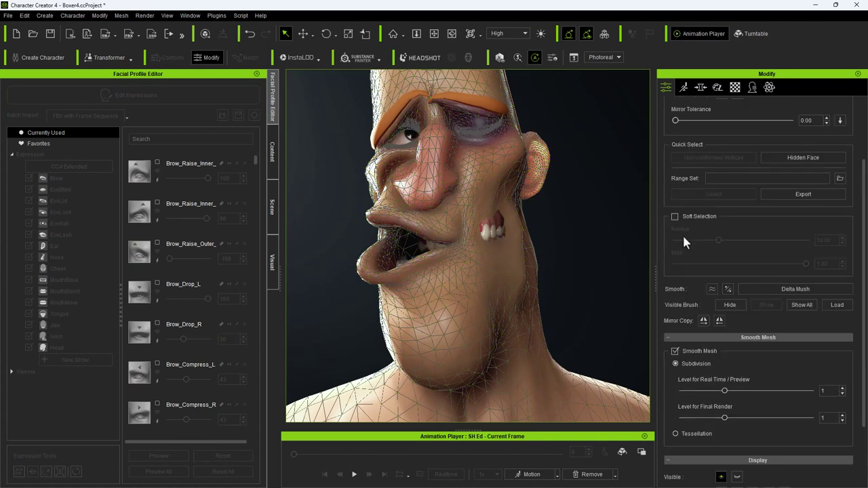
left_click(675, 216)
left_click_drag(719, 240, 686, 241)
left_click(303, 33)
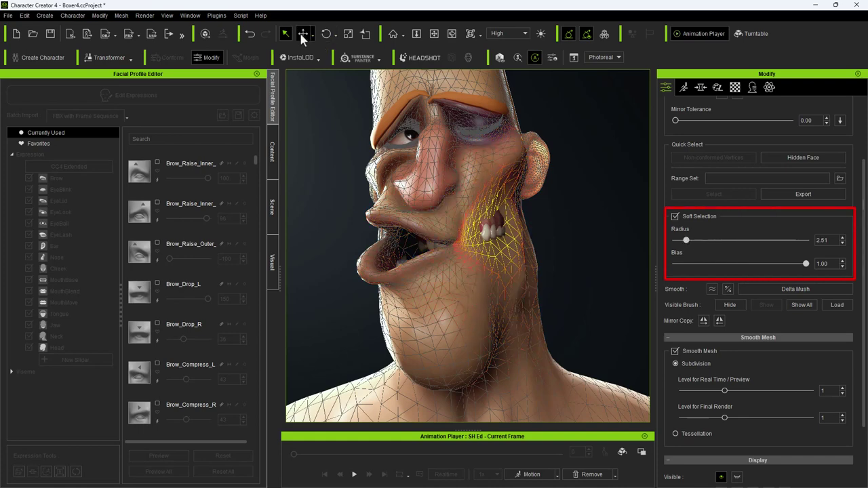
left_click_drag(507, 216, 510, 220)
Widen the Soft Selection radius to 3.14 and push the cheek out further to cover the protruding teeth.
left_click_drag(687, 240, 689, 240)
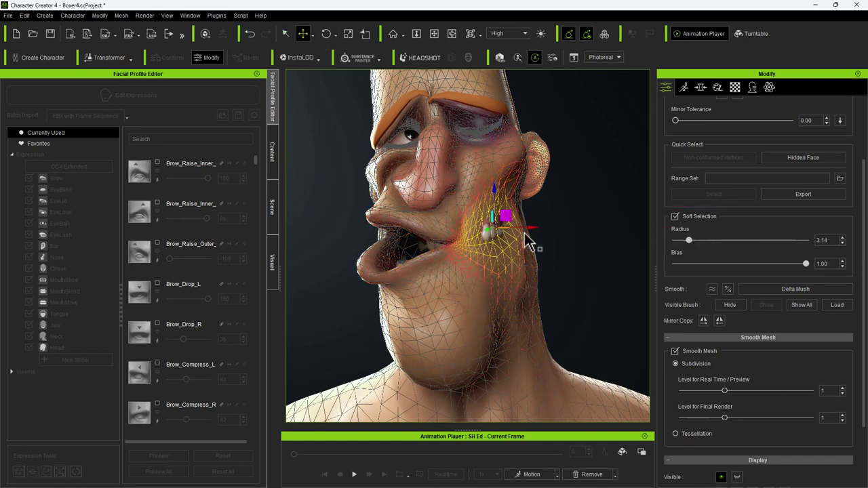
left_click_drag(507, 216, 516, 219)
left_click(483, 233)
right_click_drag(565, 239, 558, 254)
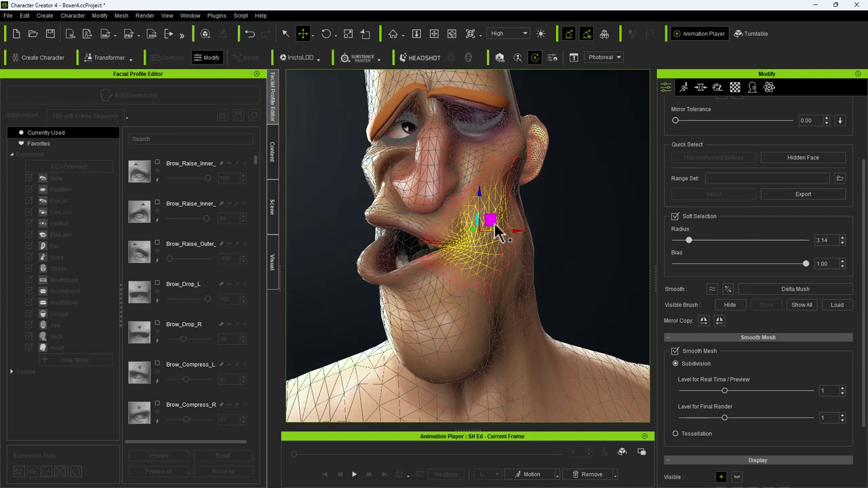
left_click_drag(493, 224, 498, 225)
Pull the lower lip outward, and reshape the tip of the upper lip using a Soft Selection radius of 1.78.
left_click(366, 261)
left_click_drag(374, 244, 364, 246)
right_click_drag(364, 245, 354, 183)
middle_click_drag(354, 183, 366, 195)
left_click(382, 218)
left_click_drag(688, 241, 682, 241)
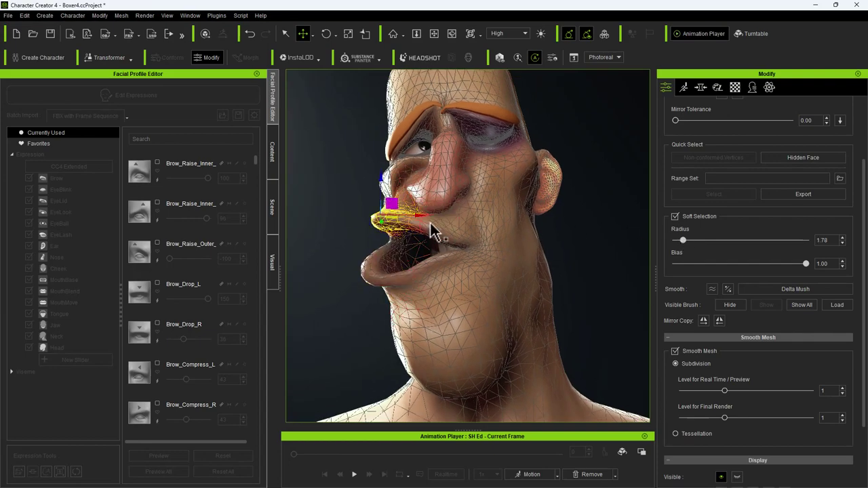
left_click_drag(394, 209, 391, 205)
Move the faces at the corner of the mouth outward using a Soft Selection radius of 2.51.
left_click(462, 252)
right_click_drag(546, 257, 518, 252)
key("bracketright")
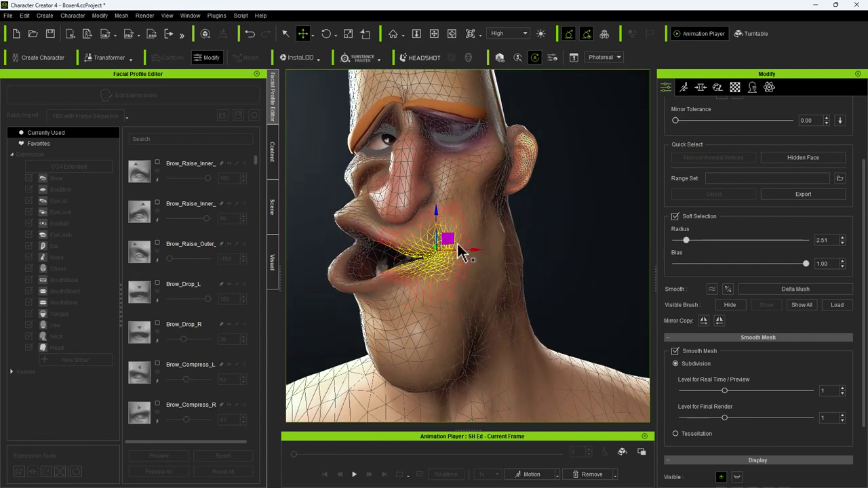
left_click_drag(456, 245, 466, 246)
Shift the faces around the nose slightly using a Soft Selection radius of 2.09.
left_click(385, 193)
right_click_drag(480, 206, 516, 211)
key("bracketleft")
left_click_drag(444, 187, 449, 190)
Select the faces between the upper lip and the mouth corner and enlarge the Soft Selection radius.
right_click_drag(454, 194, 608, 251)
scroll(508, 187, "down", 2)
left_click(453, 252)
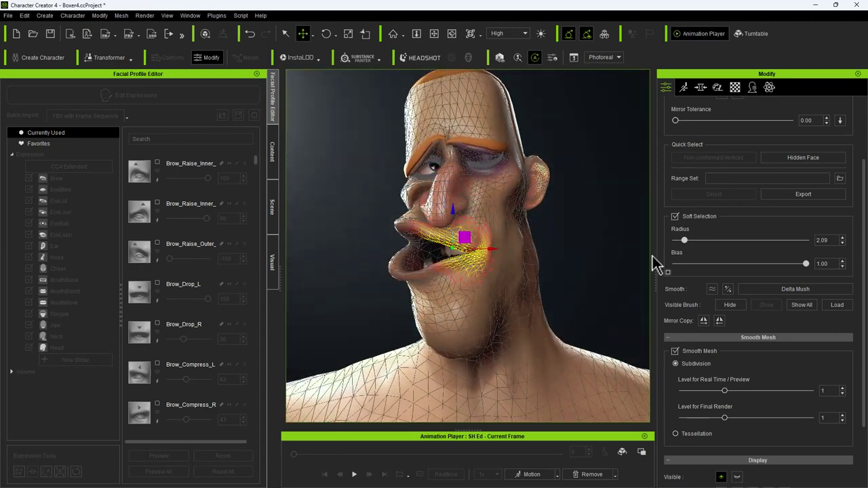
left_click_drag(685, 242, 689, 244)
Smooth the side of the neck with the Sculpt smoothing brush at radius 52 and strength 0.50, and exit mesh editing.
scroll(793, 176, "up", 3)
left_click(829, 137)
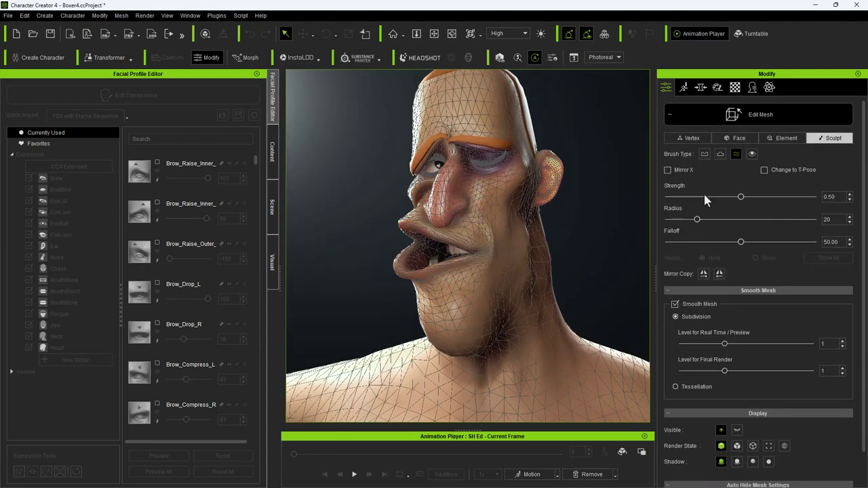
mouse_move(449, 265)
right_mouse_down()
mouse_move(498, 254)
mouse_move(508, 264)
right_mouse_up()
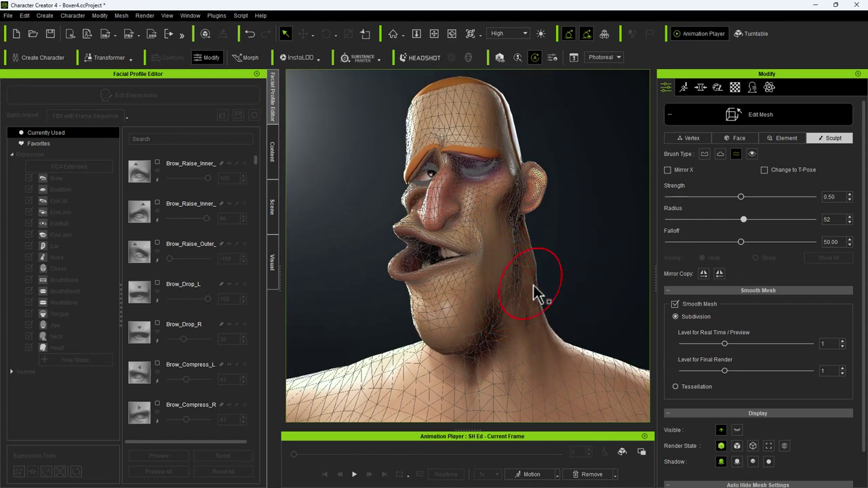
left_click_drag(534, 286, 537, 267)
key("Escape")
scroll(488, 191, "down", 5)
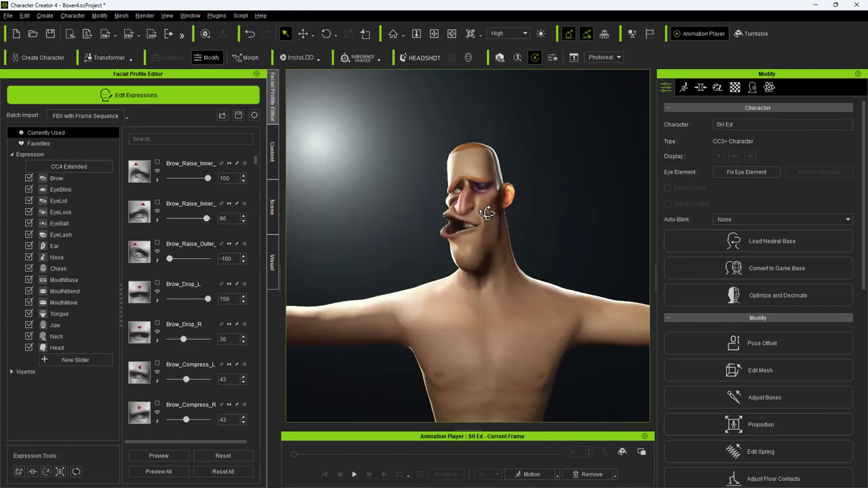
scroll(492, 203, "up", 5)
right_click_drag(501, 219, 542, 227)
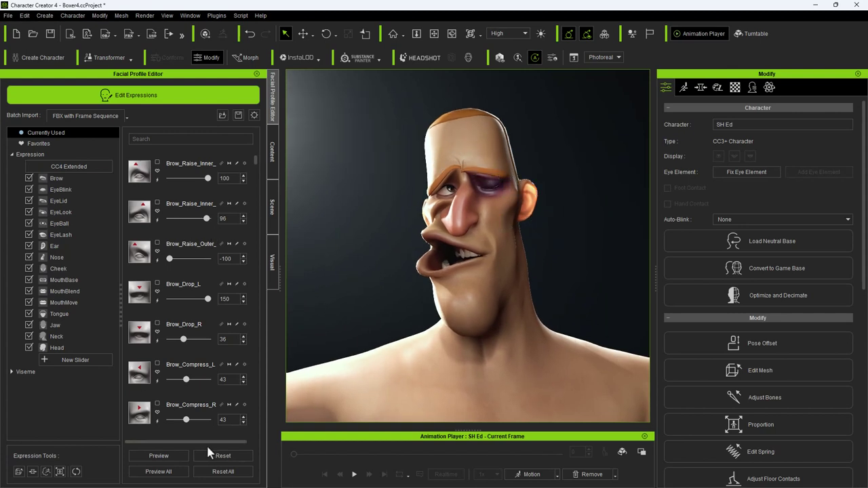
Reset all expressions and create a new expression slider named Punched01 in the Custom category from the current morph.
left_click(233, 477)
right_click_drag(355, 305, 383, 295)
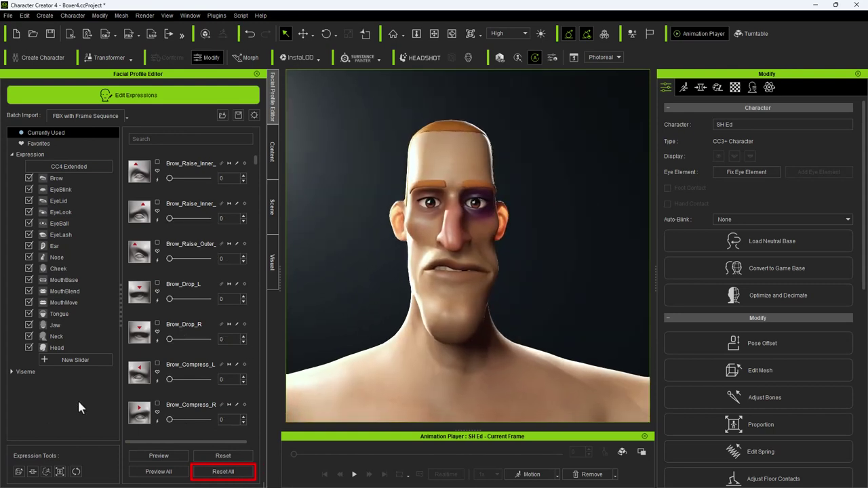
left_click(75, 360)
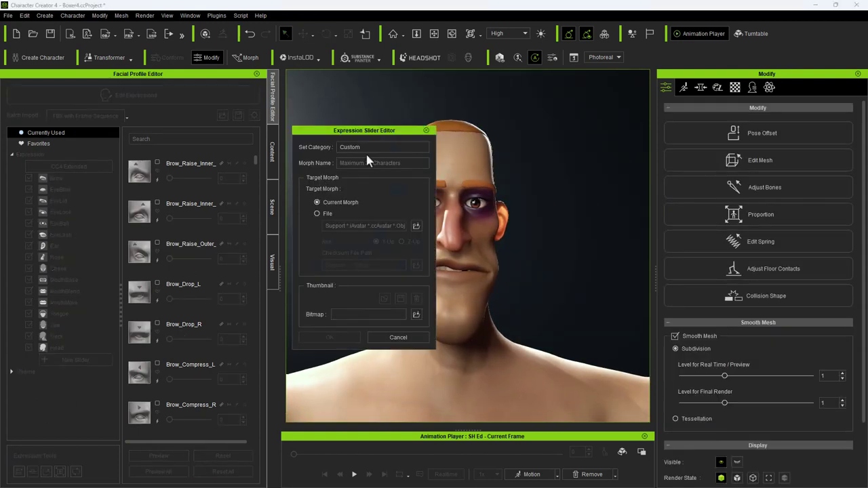
left_click(344, 163)
type("Boc")
left_click_drag(329, 134, 248, 126)
double_click(260, 155)
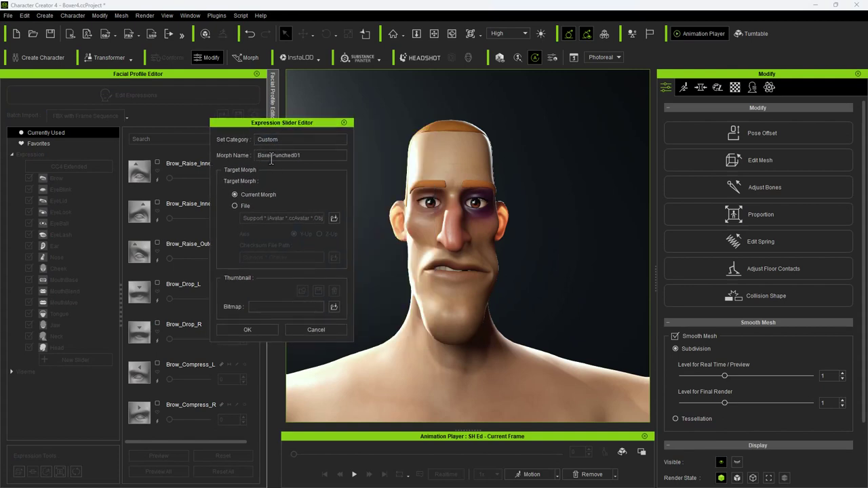
left_click_drag(273, 156, 218, 149)
key("BackSpace")
key("Right")
key("Right")
key("Right")
key("Right")
key("Right")
key("Right")
key("Right")
type("E")
key("BackSpace")
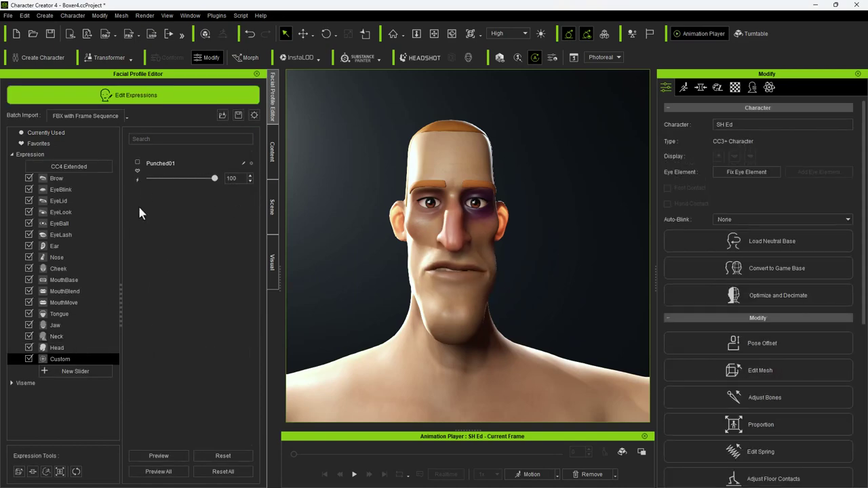
Exit expression editing and apply the saved BoxerPunchedEXP01 expression to the character.
left_click(161, 93)
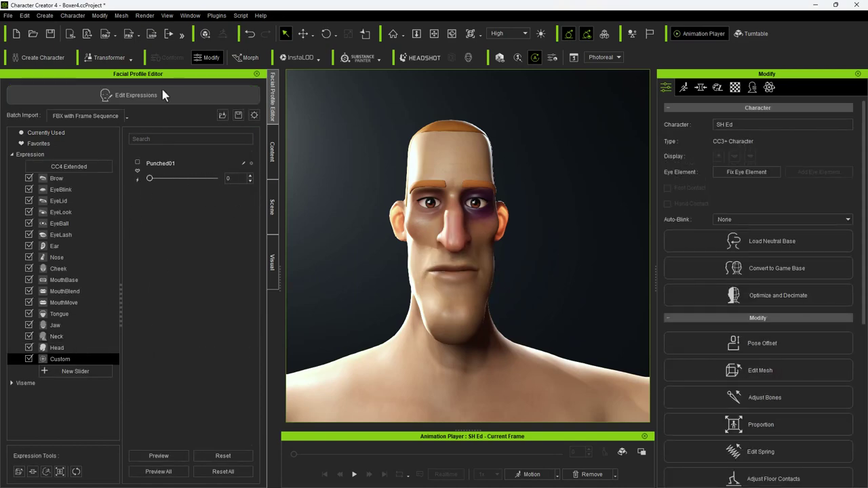
left_click(601, 475)
left_click(579, 411)
left_click(272, 155)
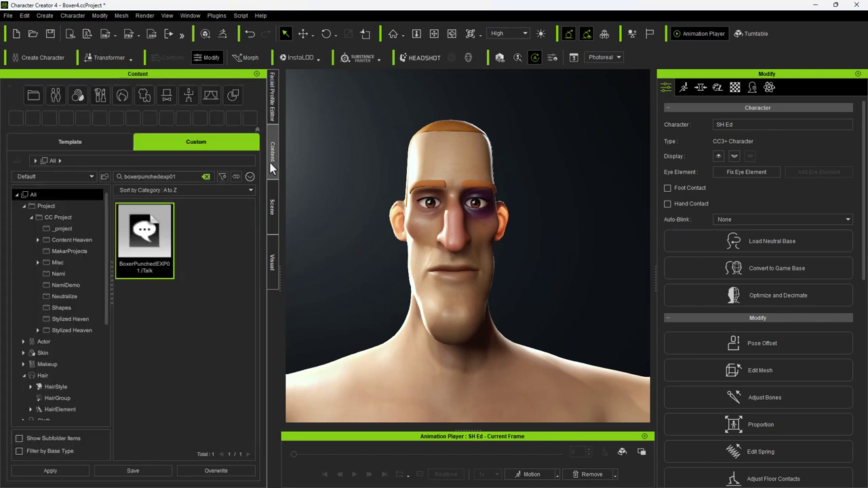
left_click_drag(163, 213, 438, 166)
Set the custom Punched01 expression to 100 in Edit Facial and close the editor.
left_click(125, 57)
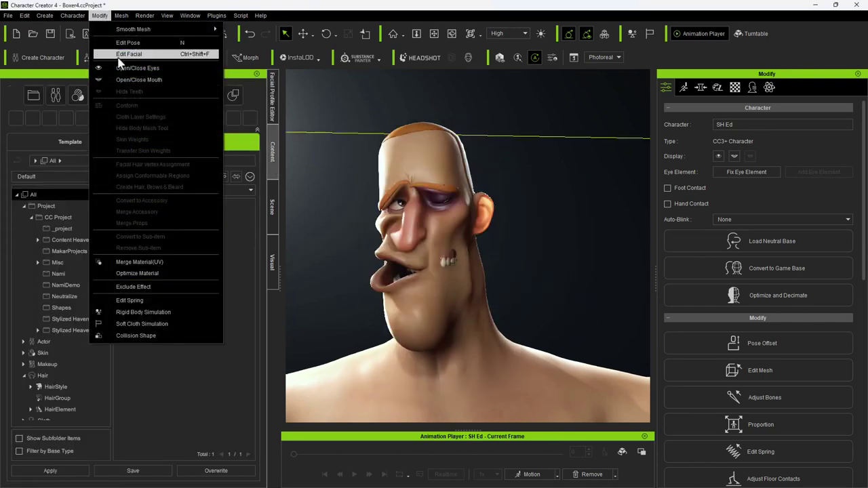
left_click(136, 52)
left_click(112, 323)
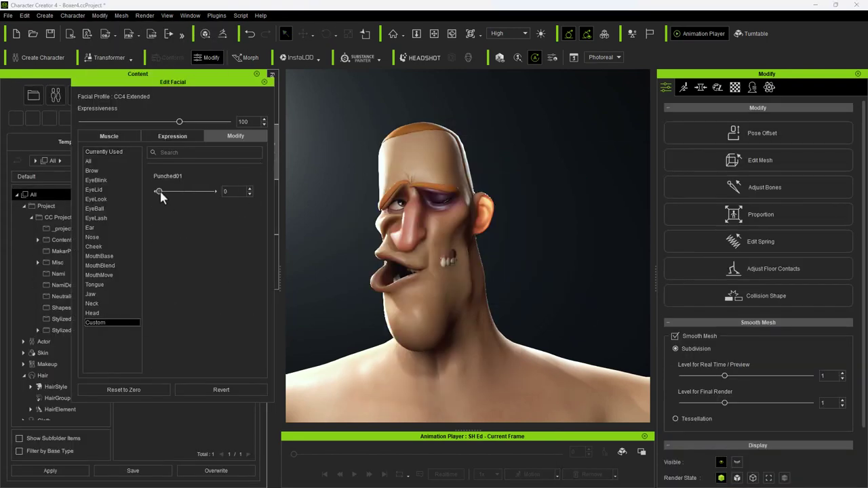
left_click_drag(159, 191, 222, 194)
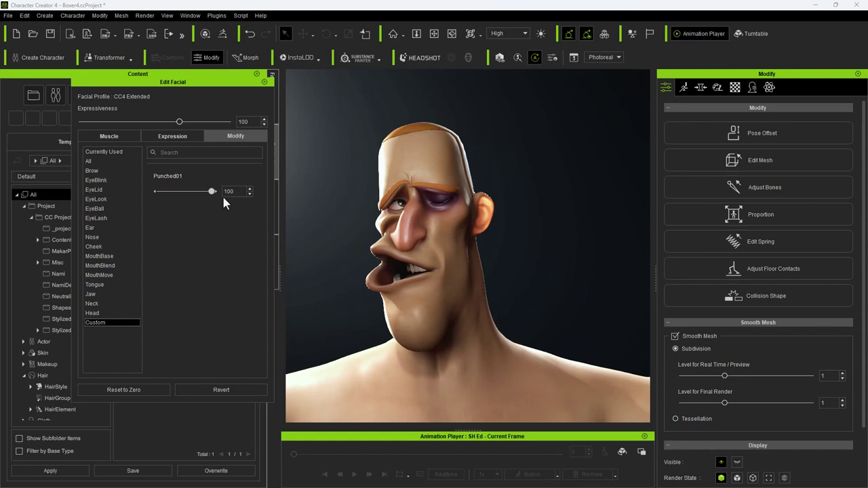
left_click(264, 81)
Save the punched face to the content library as an Animation/Expression asset named BoxerPunchedEXP01.
right_click_drag(299, 185, 377, 170)
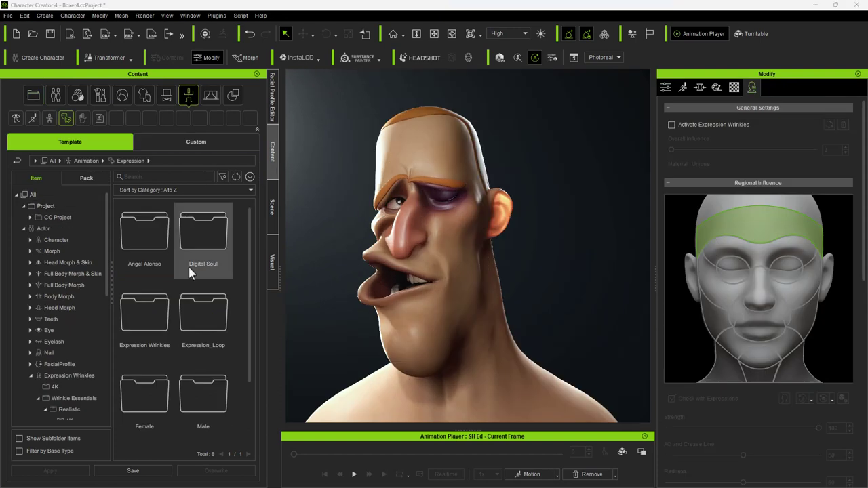
left_click(133, 471)
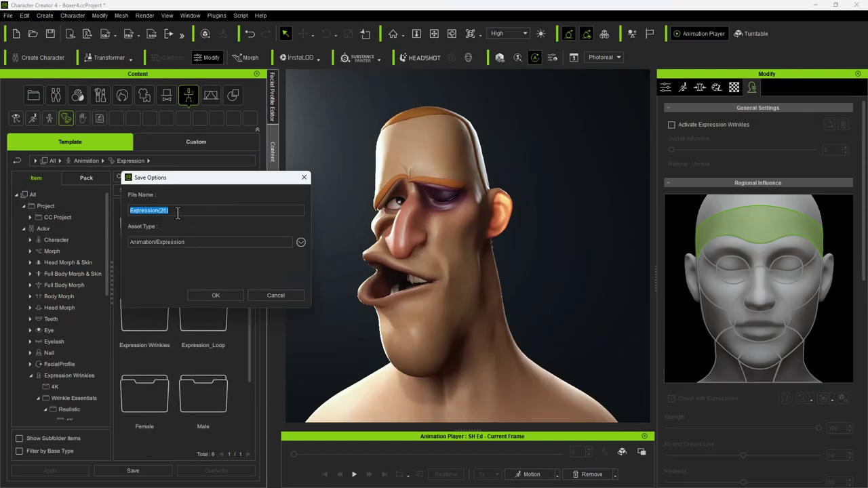
type("BoxerPunchedEXP01")
left_click(206, 295)
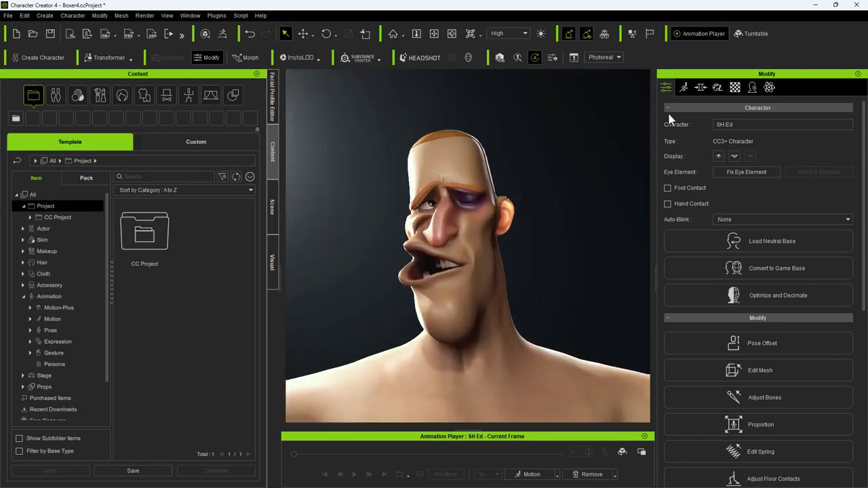
Try the Realistic expression wrinkle presets 05_Deep_Saggy and 03_Deep_Bulky from Wrinkle Essentials on the character.
left_click(752, 87)
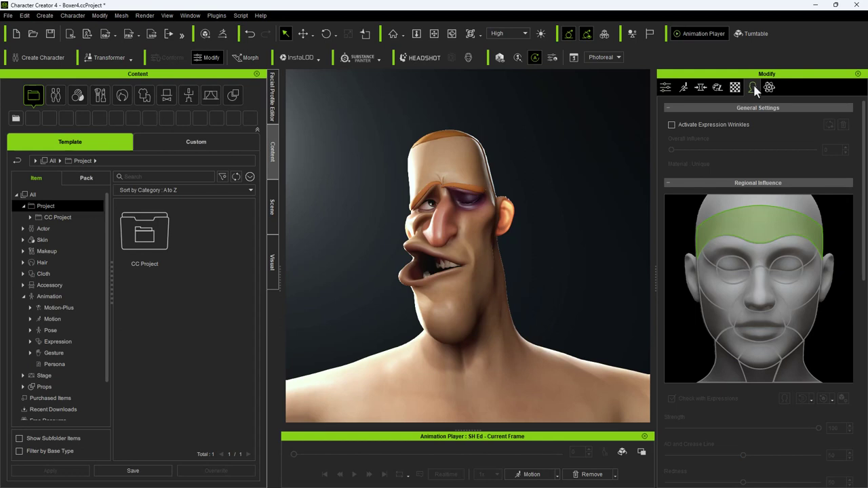
left_click(61, 93)
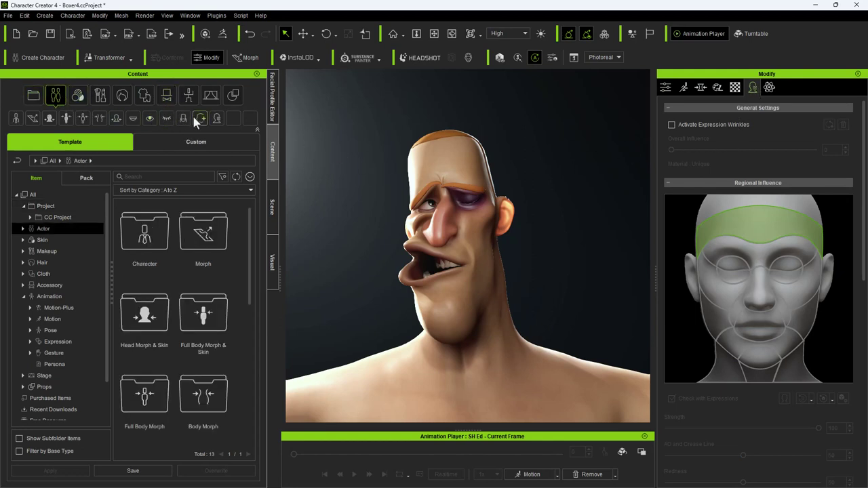
left_click(217, 119)
double_click(200, 236)
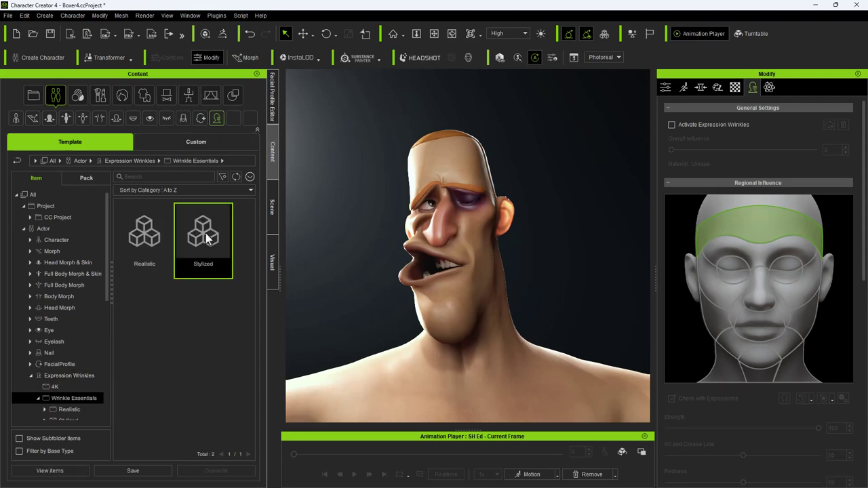
double_click(151, 240)
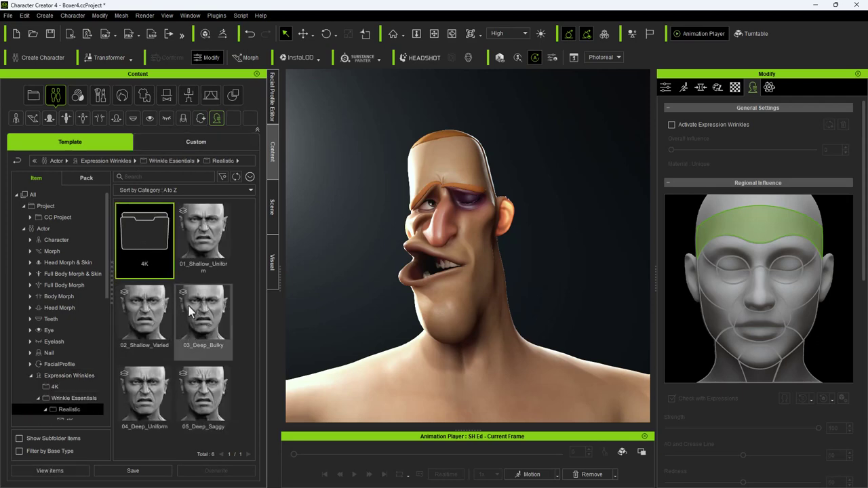
double_click(209, 381)
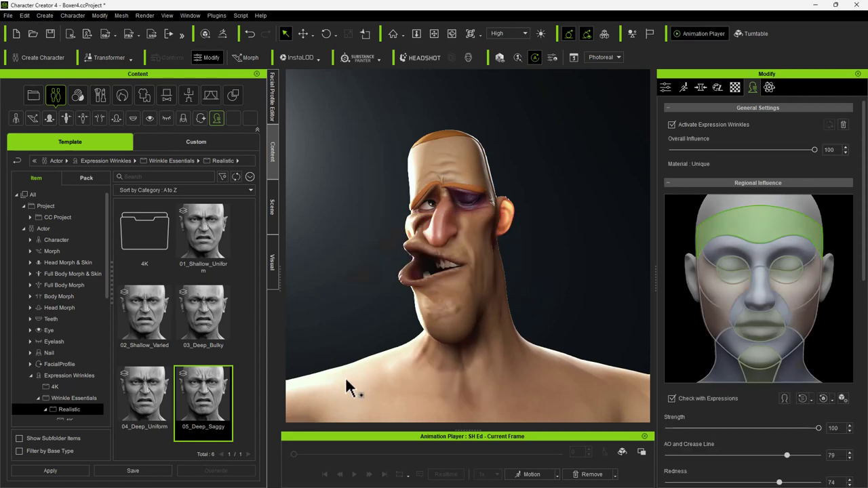
double_click(216, 325)
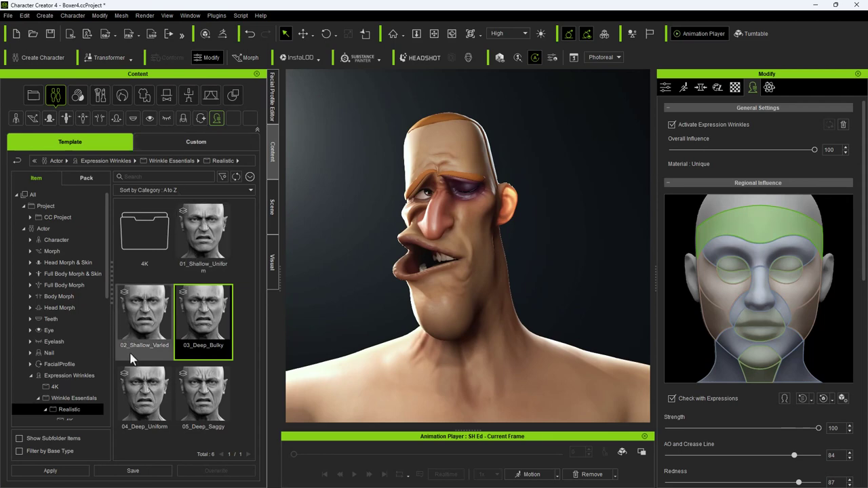
Try the Stylized expression wrinkle presets 03_Groove, 05_Ripple and 02_Chisel from Wrinkle Essentials on the character.
left_click(169, 143)
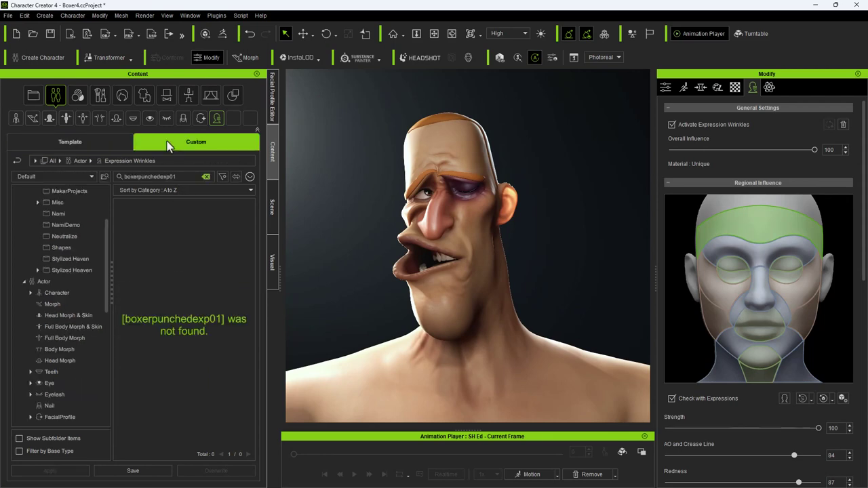
left_click(72, 145)
double_click(201, 231)
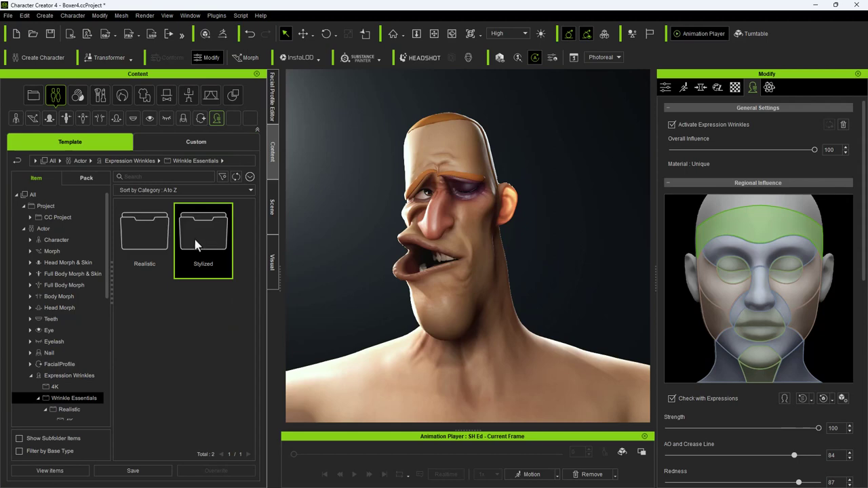
double_click(202, 234)
left_click_drag(207, 323, 381, 293)
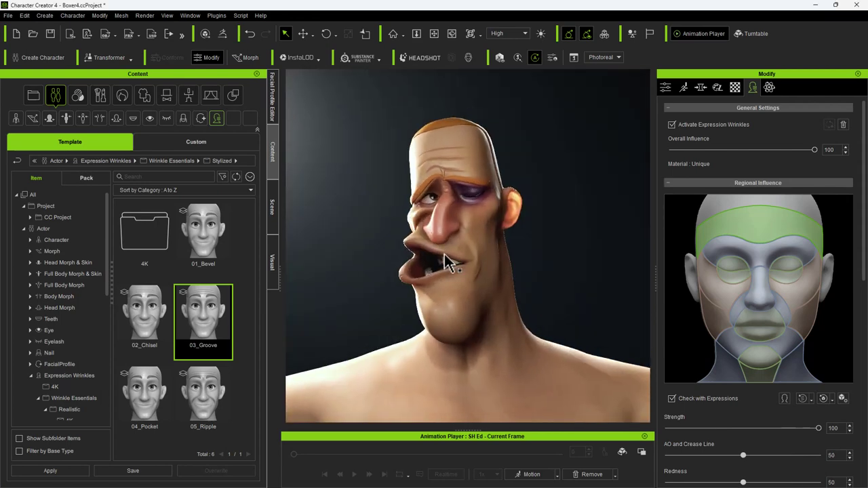
left_click_drag(225, 393, 337, 353)
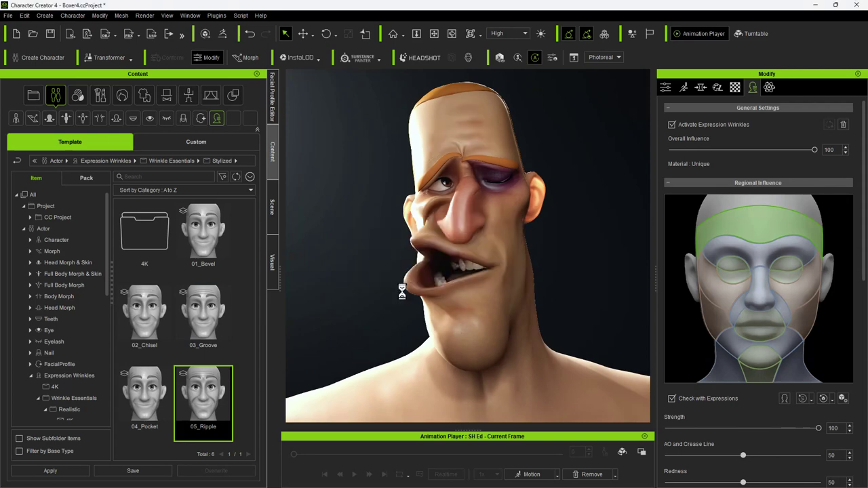
left_click(138, 301)
left_click_drag(138, 301, 391, 314)
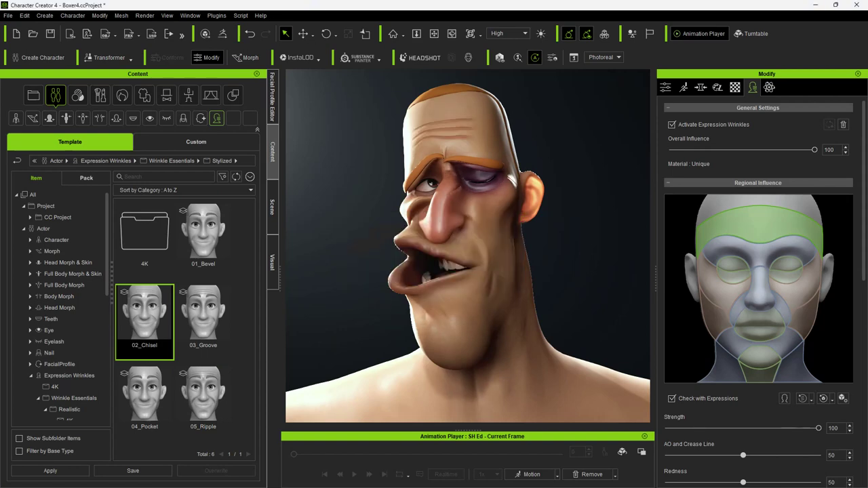
Apply the Stylized 03_Groove wrinkles to the face and export the wrinkle textures to the Stylized Wrinkles\03_Groove folder.
left_click(198, 306)
left_click_drag(198, 306, 431, 183)
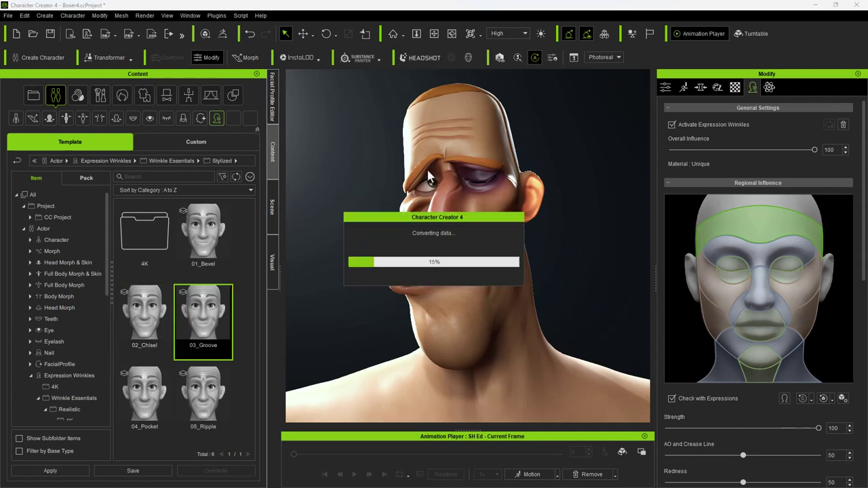
scroll(821, 336, "down", 10)
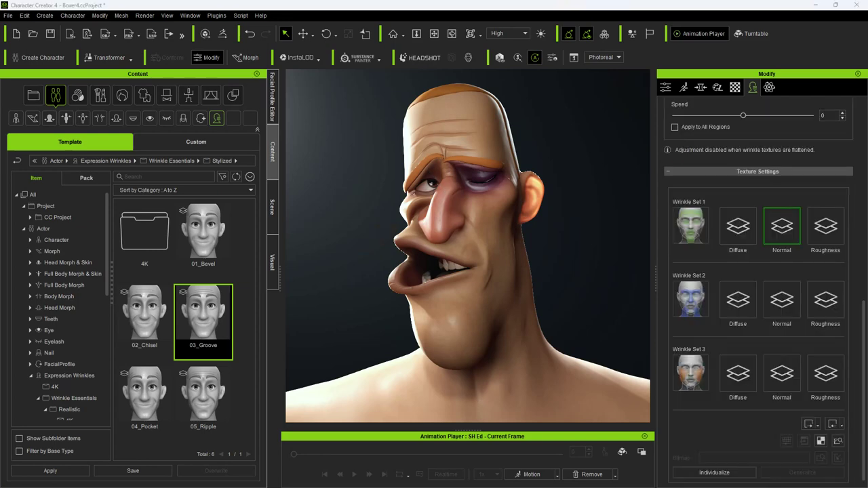
scroll(859, 254, "down", 1)
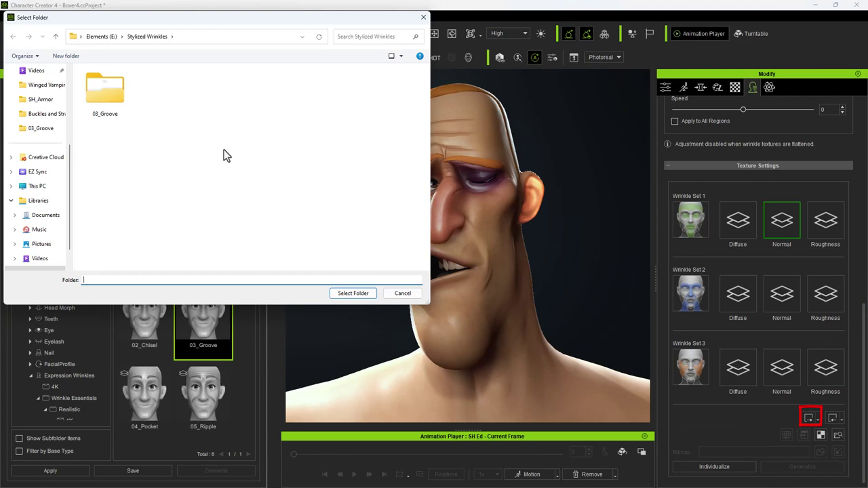
double_click(105, 88)
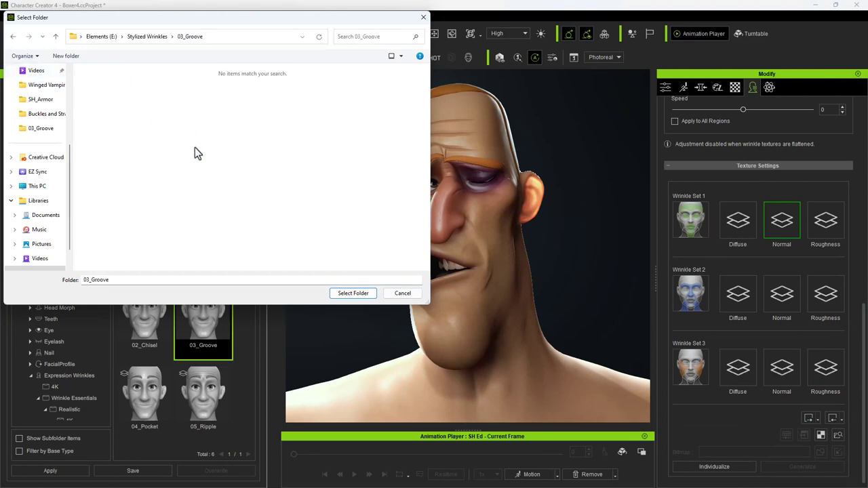
left_click(353, 293)
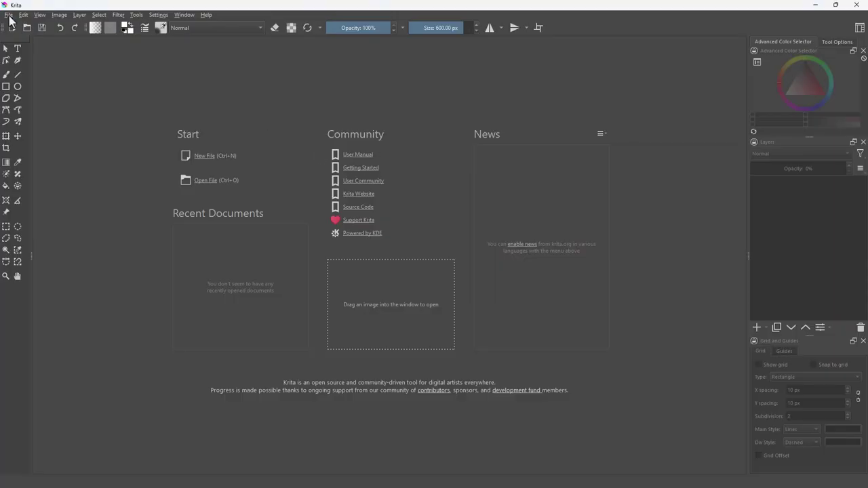
Switch to Krita and open Wrinkle Set 1_Normal.png from the 03_Groove folder.
left_click(9, 16)
left_click(129, 72)
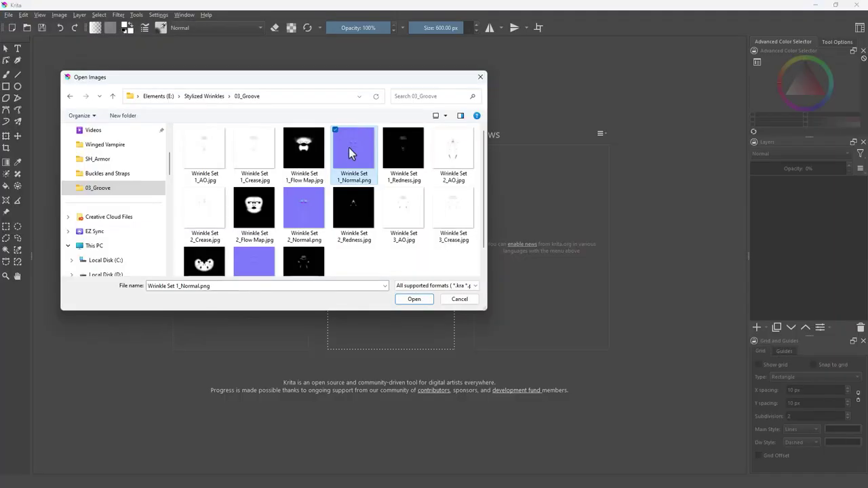
double_click(360, 149)
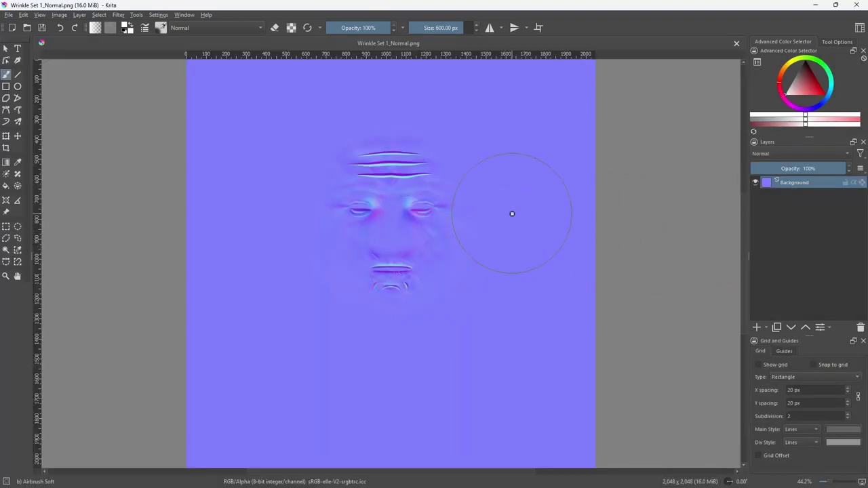
Reduce the brush size to 110 px and add a paint layer above the normal map's background.
key("bracketleft")
key("bracketleft")
key("bracketleft")
key("bracketleft")
key("bracketleft")
key("bracketleft")
key("bracketleft")
key("bracketleft")
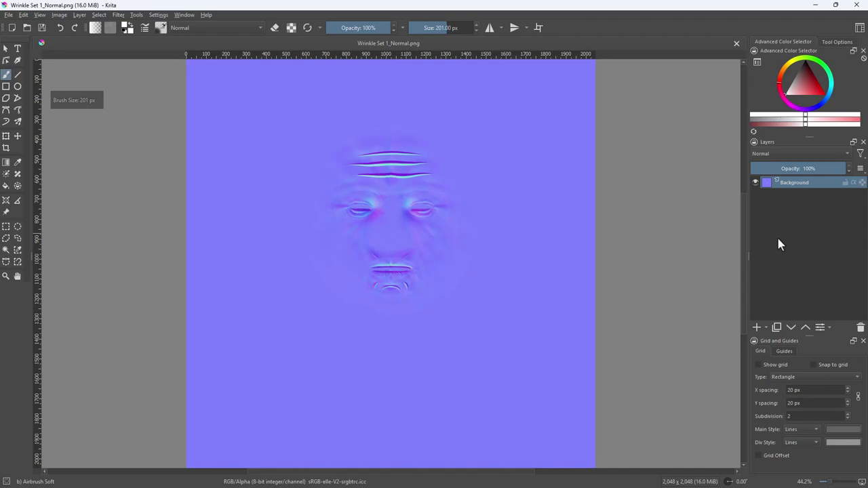
left_click(767, 328)
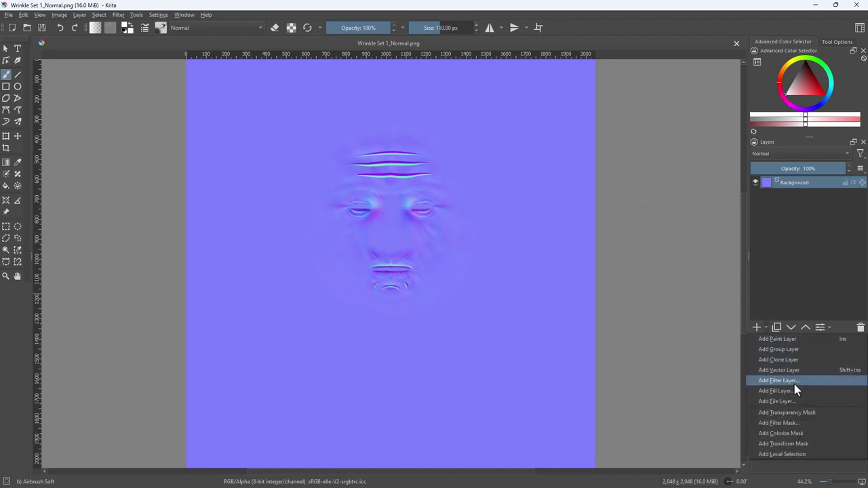
left_click(780, 339)
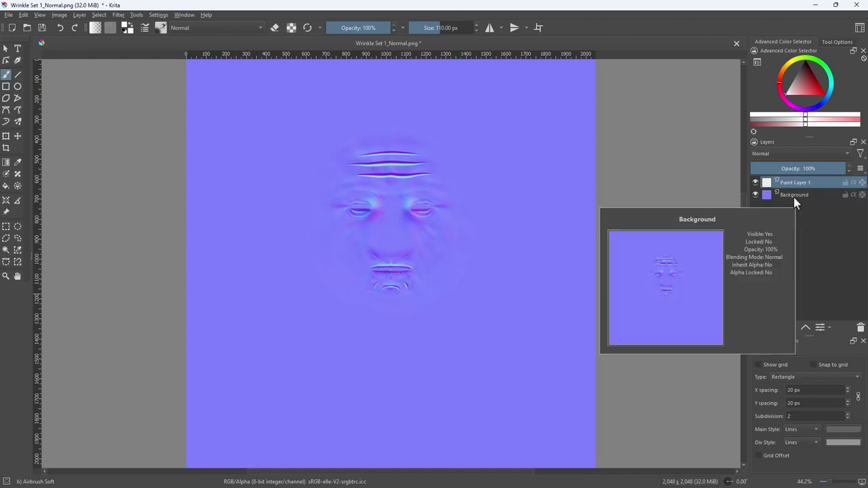
Add a Height to Normal Map filter layer above the paint layer, using Sobel on the Blue channel with radius 1.00.
scroll(379, 160, "up", 3)
middle_click_drag(405, 184, 373, 218)
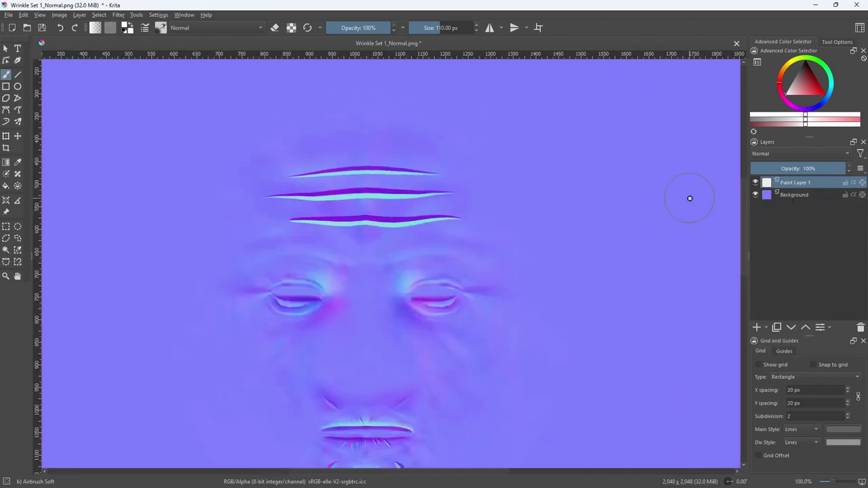
left_click(764, 329)
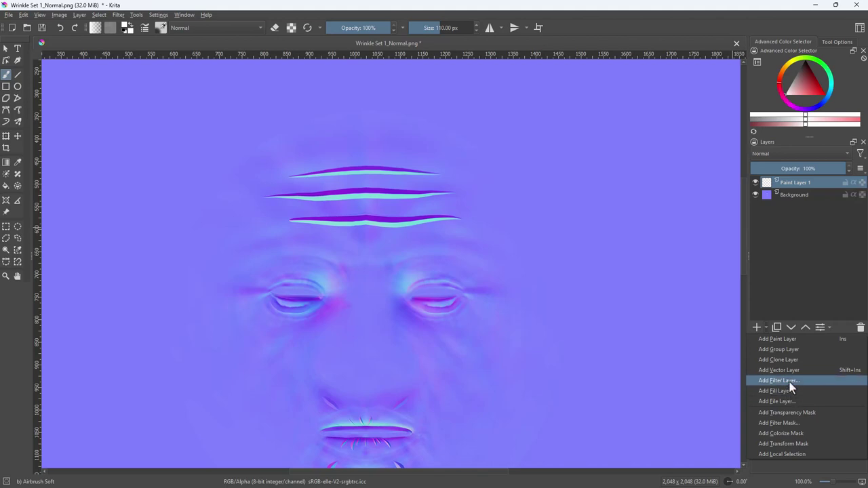
left_click(791, 382)
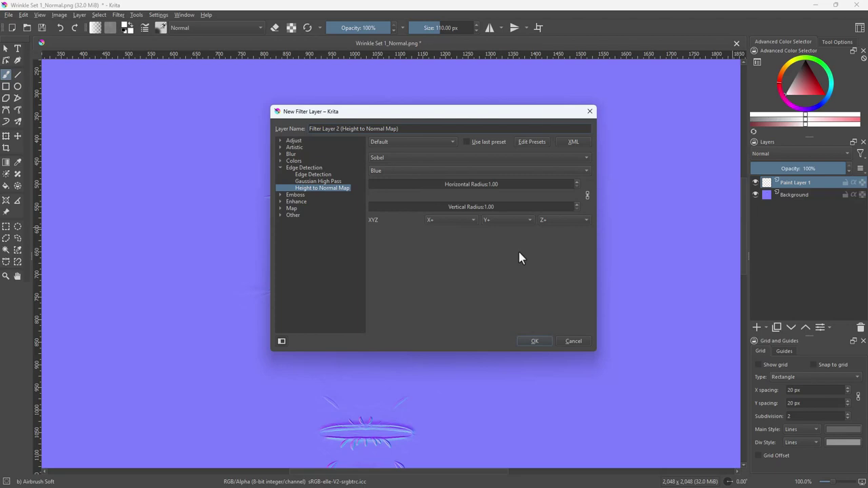
left_click(535, 341)
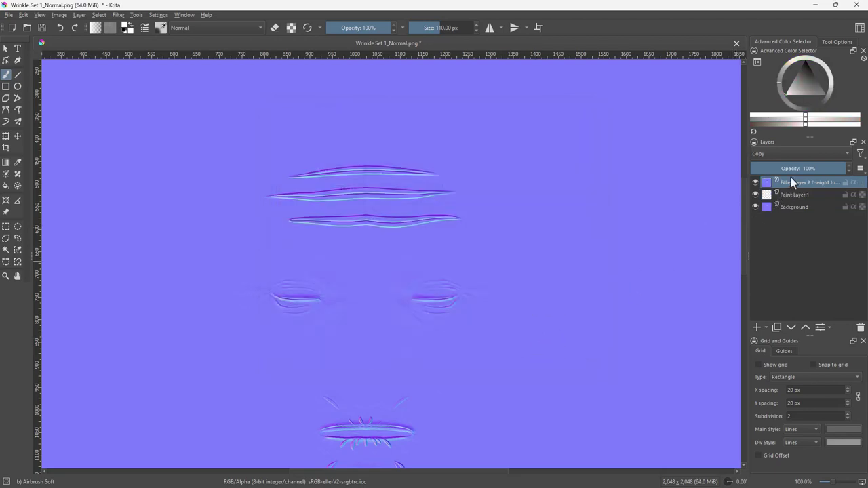
Move the Background layer to the top of the layer stack and set its blending mode to Overlay.
left_click(804, 208)
left_click_drag(819, 213, 803, 177)
left_click(807, 153)
left_click(807, 154)
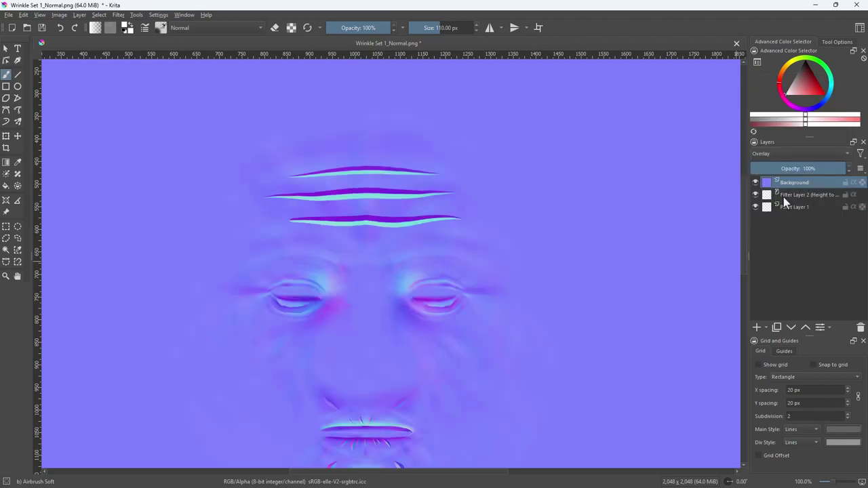
Rename Paint Layer 1 as DisplacementPaint.
left_click(790, 206)
double_click(790, 205)
type("Di")
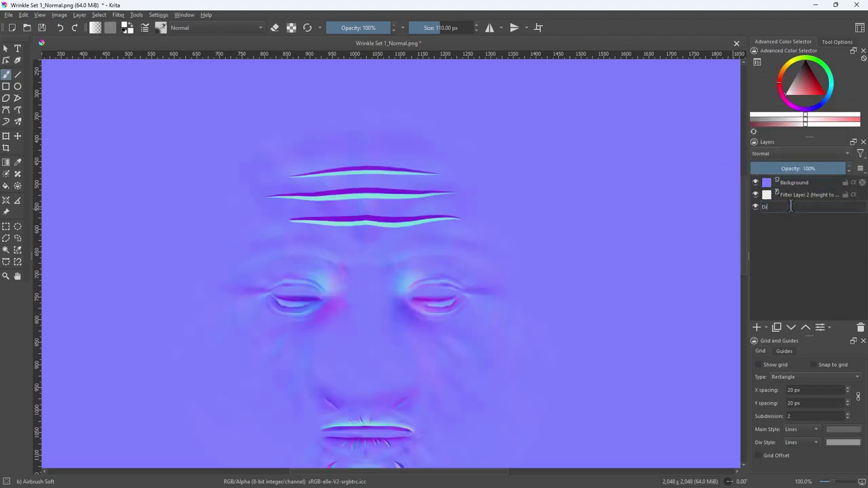
type("splacementPaint")
key("Return")
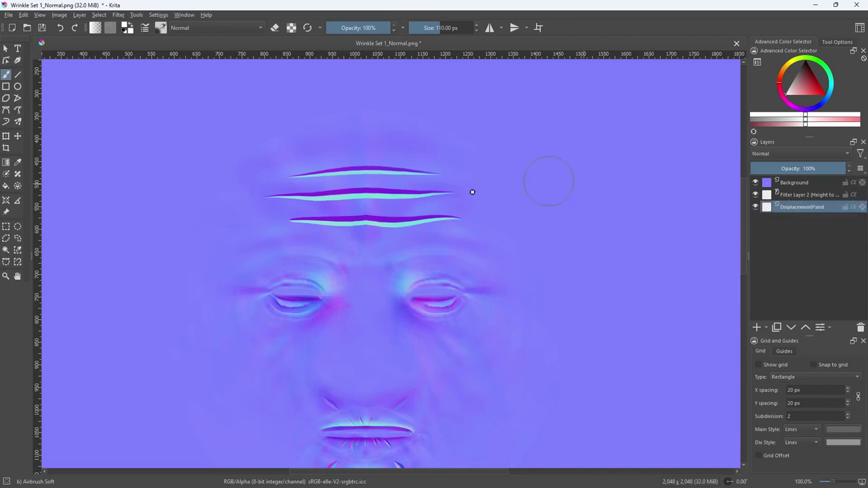
Move the horizontal mirror line to the canvas centre and turn on horizontal mirror painting.
scroll(426, 218, "down", 1)
scroll(422, 218, "up", 1)
left_click(502, 29)
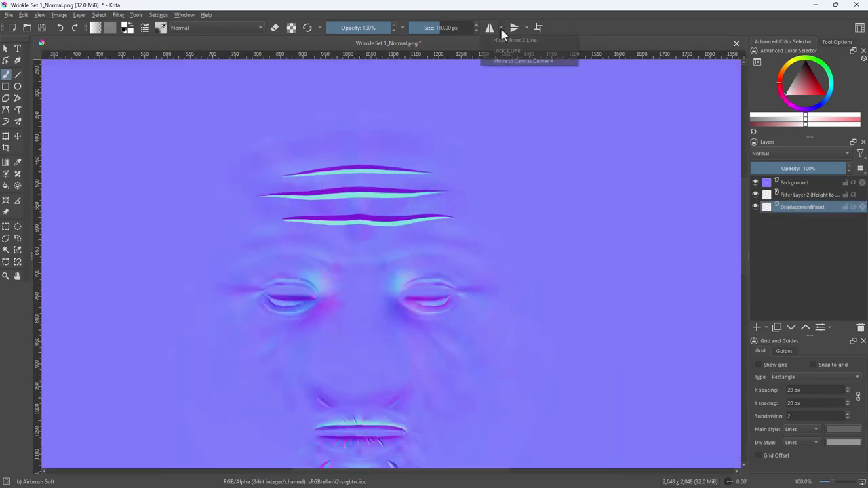
left_click(505, 61)
left_click(489, 28)
scroll(383, 187, "up", 1)
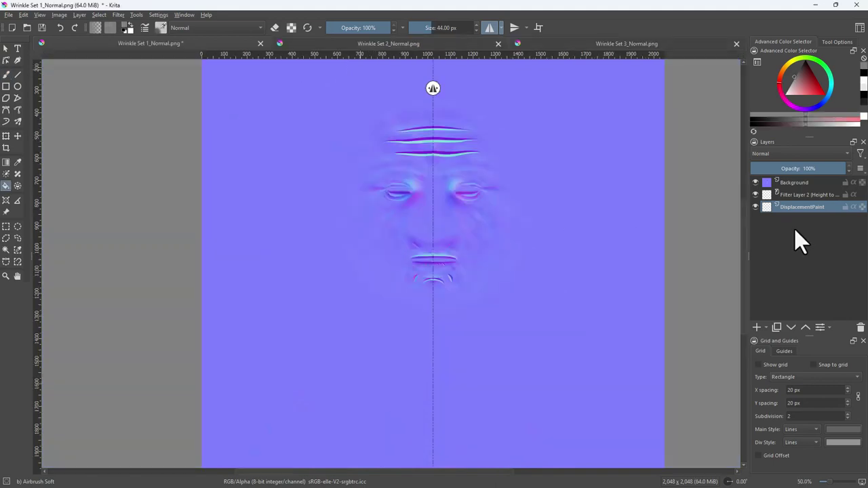
Add a solid grey (#818181) fill layer and place it beneath the DisplacementPaint layer.
left_click(766, 328)
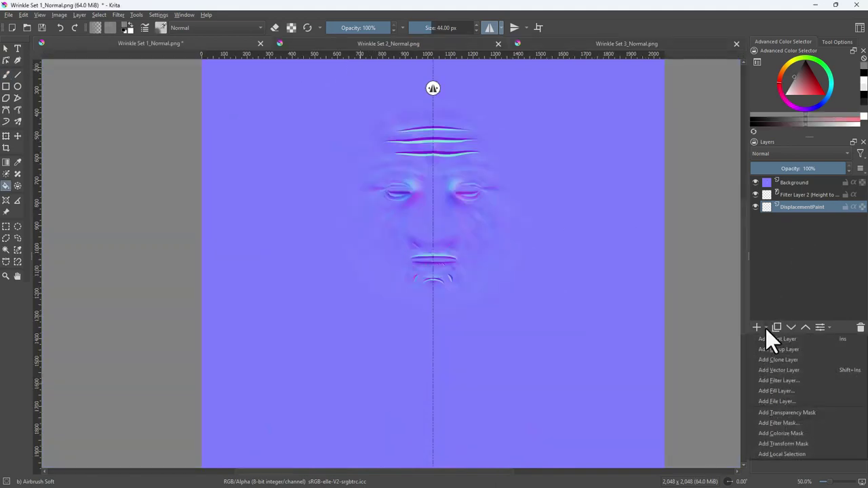
left_click(796, 391)
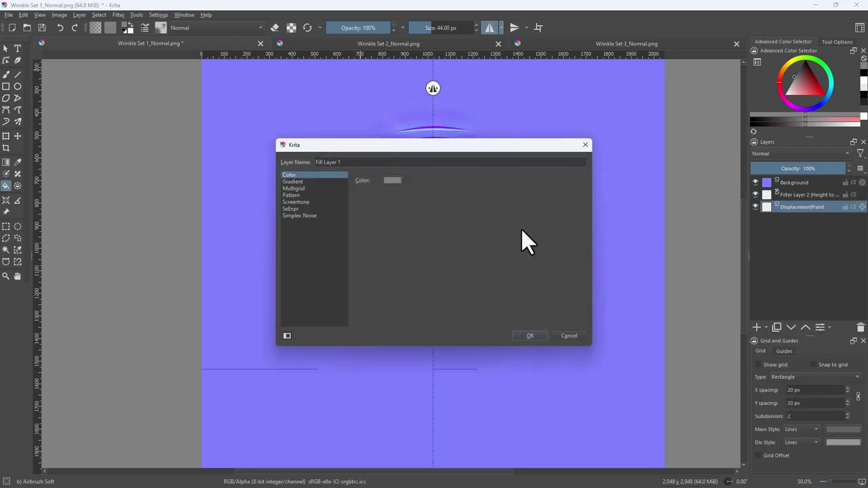
left_click(396, 180)
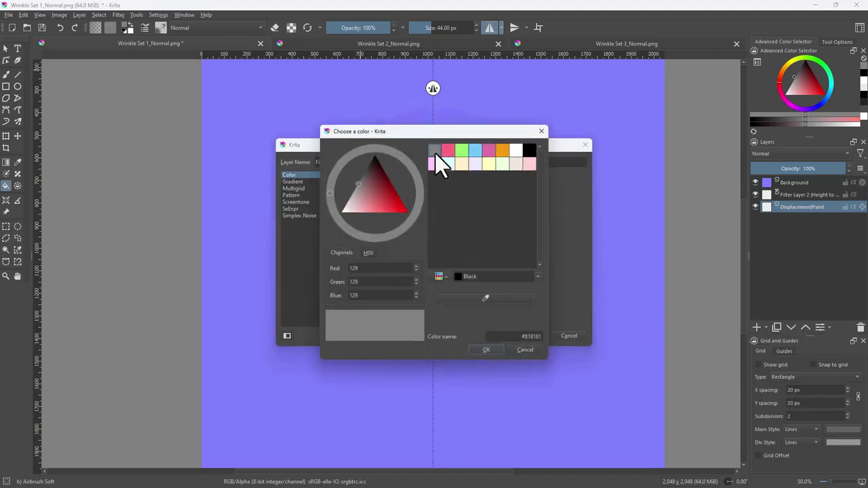
left_click(490, 349)
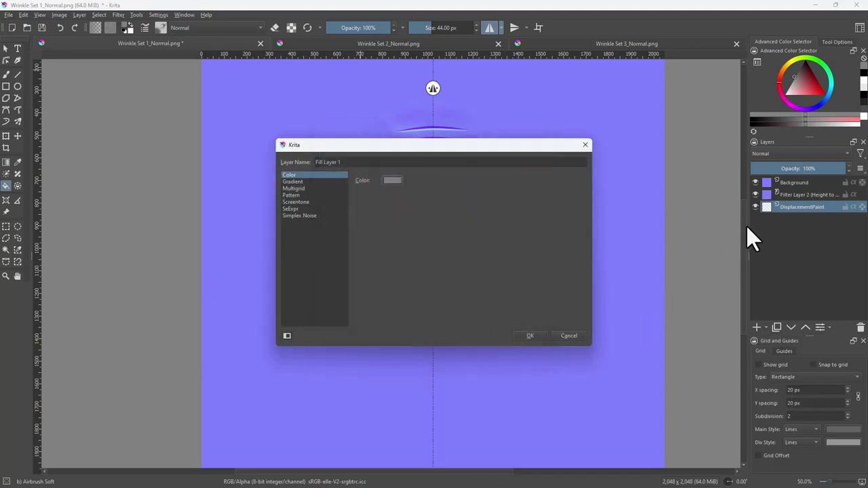
left_click(530, 336)
left_click_drag(789, 216, 791, 235)
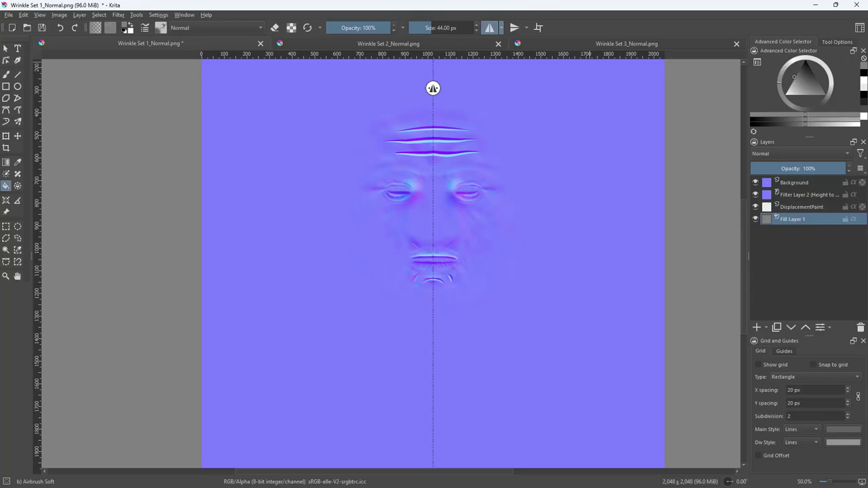
On the DisplacementPaint layer, paint a mirrored white ridge between the lower forehead wrinkles with a 51 px brush.
left_click(798, 206)
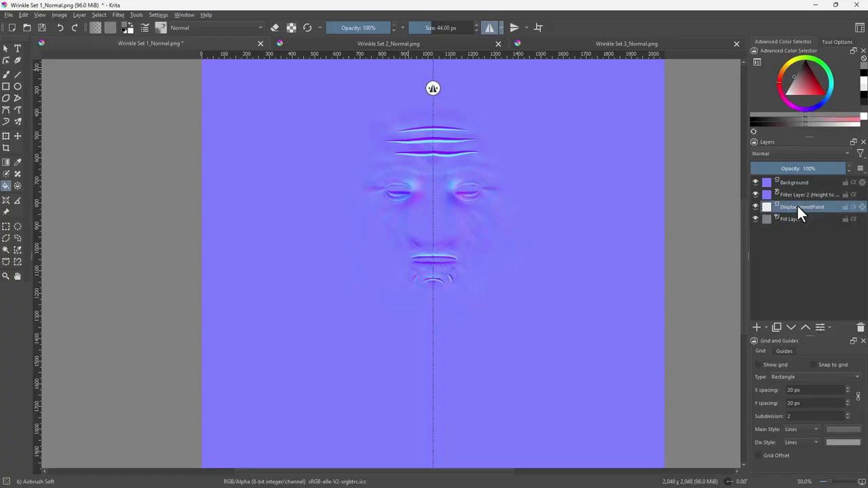
mouse_move(308, 239)
middle_mouse_down()
mouse_move(283, 262)
mouse_move(207, 270)
middle_mouse_up()
left_click(6, 74)
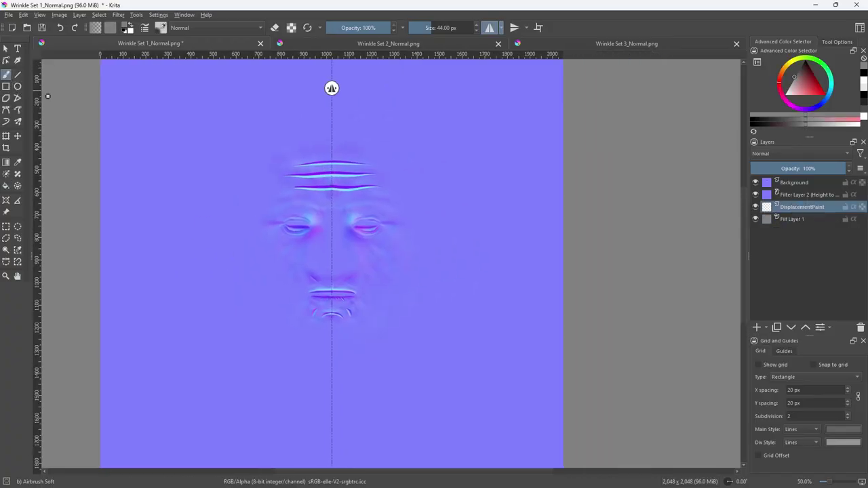
middle_click_drag(303, 186, 361, 210)
key("bracketright")
key("bracketright")
left_click(794, 90)
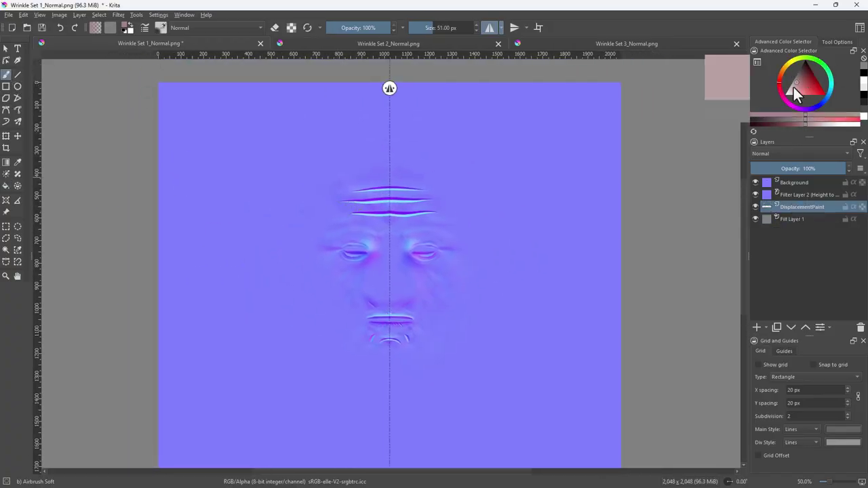
left_click_drag(332, 202, 375, 207)
key("bracketright")
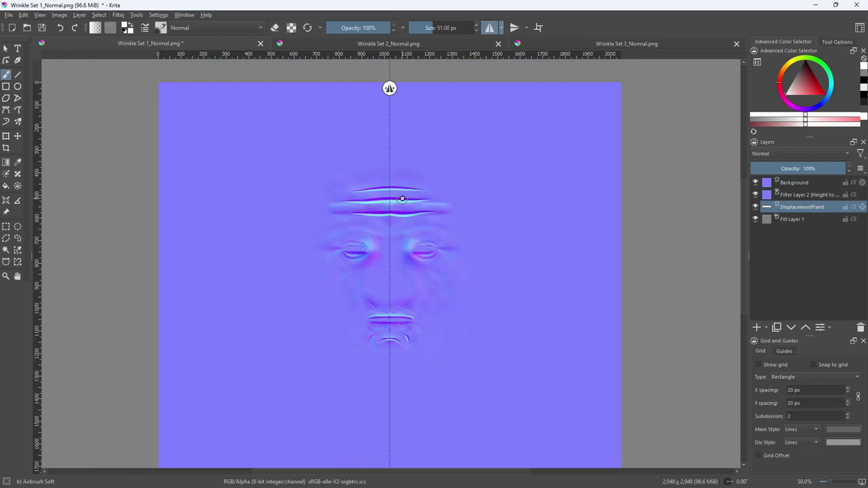
Paint white ridges above, between and below the remaining forehead wrinkles with a 38 px brush.
scroll(380, 215, "up", 2, "ctrl")
key("bracketleft")
key("bracketleft")
key("bracketleft")
mouse_move(383, 173)
left_mouse_down()
mouse_move(332, 176)
mouse_move(416, 150)
left_mouse_up()
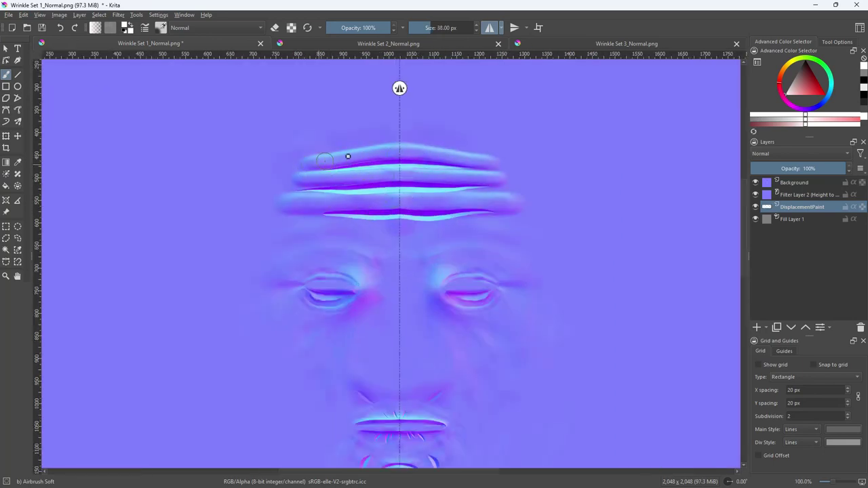
left_click_drag(300, 226, 397, 231)
key("bracketright")
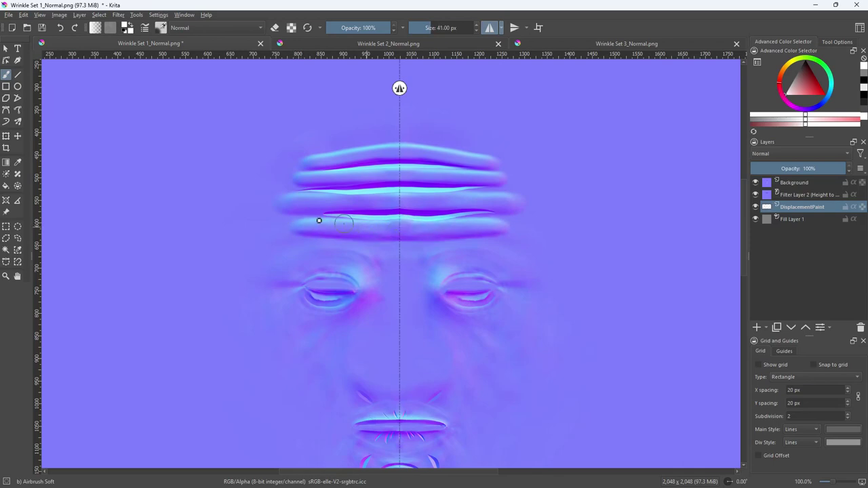
Paint mirrored white ridges along both sides of the nose folds with a much smaller brush.
mouse_move(225, 313)
middle_mouse_down()
mouse_move(203, 192)
mouse_move(237, 218)
middle_mouse_up()
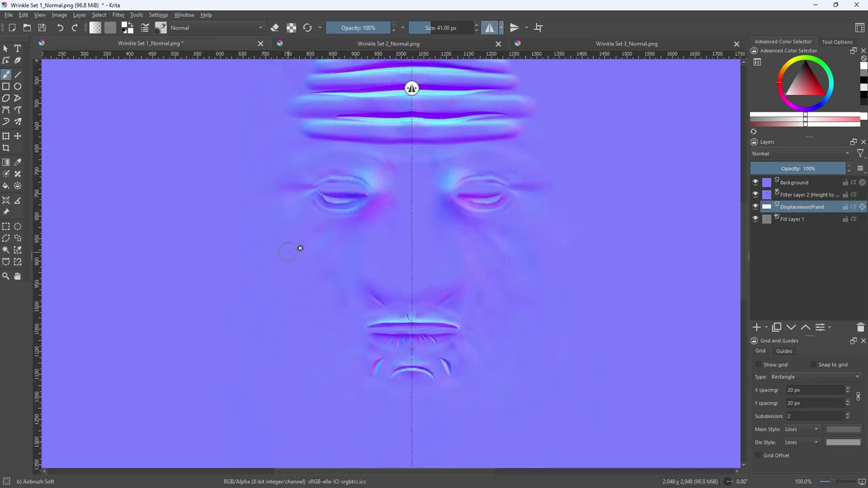
scroll(312, 255, "up", 1)
middle_click_drag(384, 287, 345, 262)
key("bracketleft")
key("bracketleft")
key("bracketleft")
key("bracketleft")
key("bracketleft")
key("bracketleft")
key("bracketleft")
mouse_move(368, 277)
left_mouse_down()
mouse_move(360, 298)
mouse_move(416, 316)
left_mouse_up()
key("bracketright")
key("bracketright")
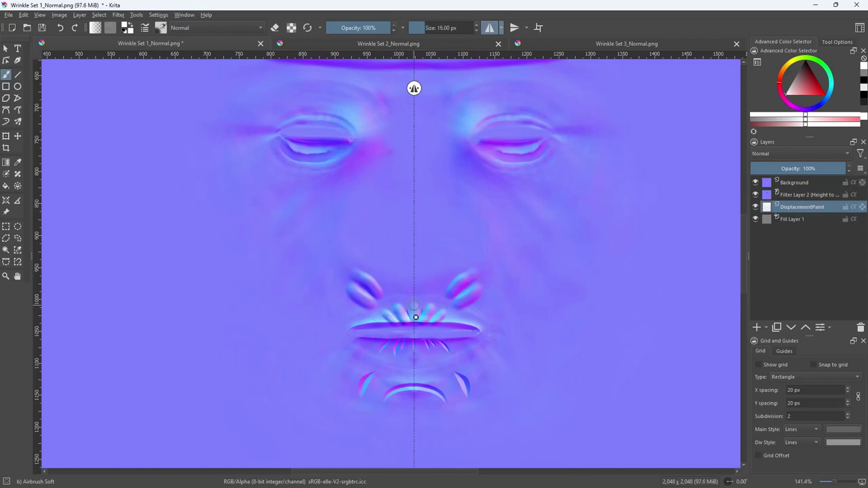
Paint small white ridges between the fine creases of the upper and lower lips.
scroll(326, 345, "up", 3)
middle_click_drag(478, 332, 370, 281)
key("bracketleft")
mouse_move(393, 274)
left_mouse_down()
mouse_move(376, 296)
mouse_move(335, 296)
mouse_move(366, 269)
left_mouse_up()
key("bracketleft")
key("bracketleft")
key("bracketleft")
mouse_move(400, 317)
left_mouse_down()
mouse_move(413, 273)
mouse_move(430, 302)
left_mouse_up()
Enlarge the brush to 16 px and beyond, touch up the nose fold ridges and paint white ridges around the chin creases.
key("bracketright")
key("bracketright")
key("bracketright")
key("bracketright")
key("bracketright")
key("bracketright")
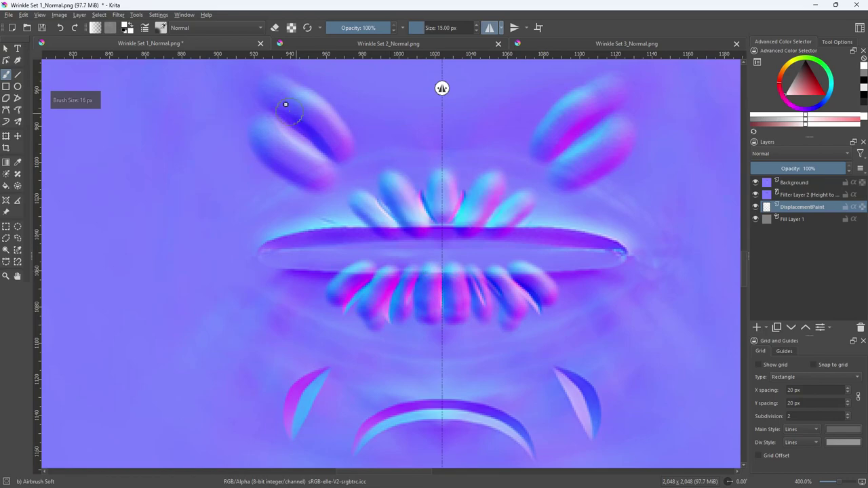
left_click_drag(287, 105, 325, 146)
middle_click_drag(308, 361, 335, 277)
key("bracketright")
mouse_move(339, 277)
left_mouse_down()
mouse_move(299, 319)
mouse_move(321, 366)
left_mouse_up()
key("bracketright")
left_click_drag(397, 384, 441, 349)
key("bracketright")
scroll(310, 296, "down", 2, "ctrl")
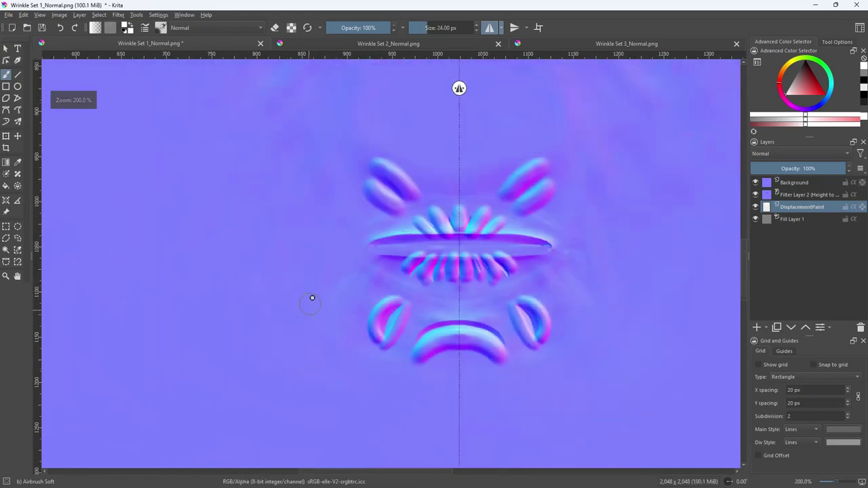
Paint white ridges above and below the eyelid creases with a 24 px brush.
middle_click_drag(224, 196, 245, 349)
mouse_move(277, 255)
left_mouse_down()
mouse_move(367, 242)
mouse_move(386, 269)
left_mouse_up()
left_click_drag(279, 269, 347, 296)
Enlarge the brush to 32 px and reinforce the outer end of the lowest forehead ridge.
middle_click_drag(261, 132, 205, 273)
key("bracketright")
key("bracketright")
left_click_drag(205, 274, 222, 278)
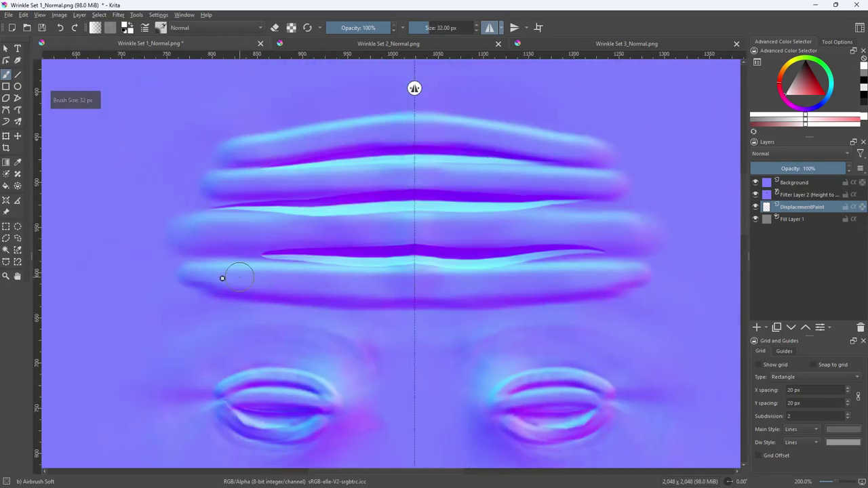
scroll(402, 288, "down", 10, "ctrl")
scroll(397, 237, "up", 8, "ctrl")
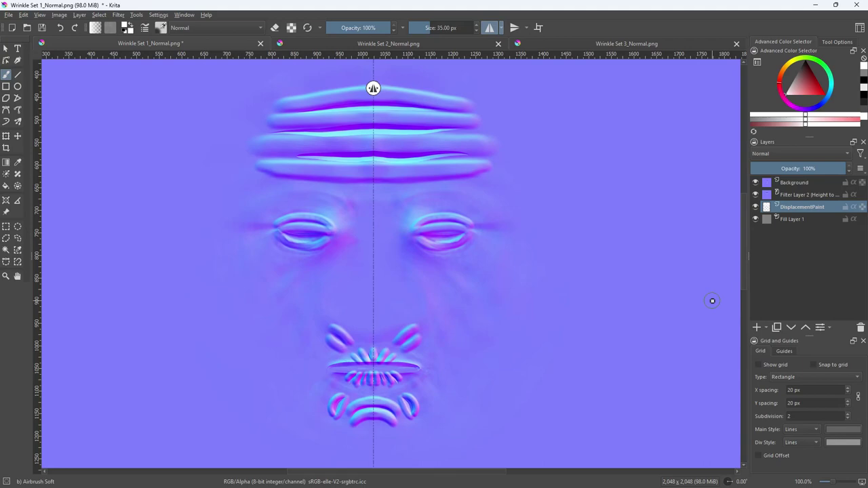
Switch the paint colour to black and paint grooves along the three forehead wrinkles, reducing the brush from 20 to 16 px.
left_click(755, 219)
left_click(806, 60)
mouse_move(237, 213)
middle_mouse_down()
mouse_move(194, 256)
mouse_move(200, 270)
middle_mouse_up()
key("bracketleft")
key("bracketleft")
scroll(207, 265, "up", 1)
left_click_drag(302, 219, 227, 220)
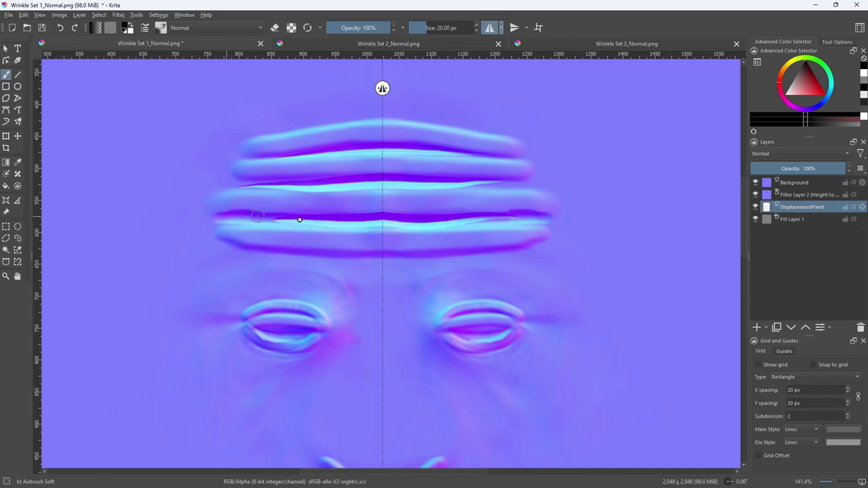
key("bracketleft")
left_click_drag(228, 184, 407, 183)
key("bracketleft")
left_click_drag(238, 158, 360, 149)
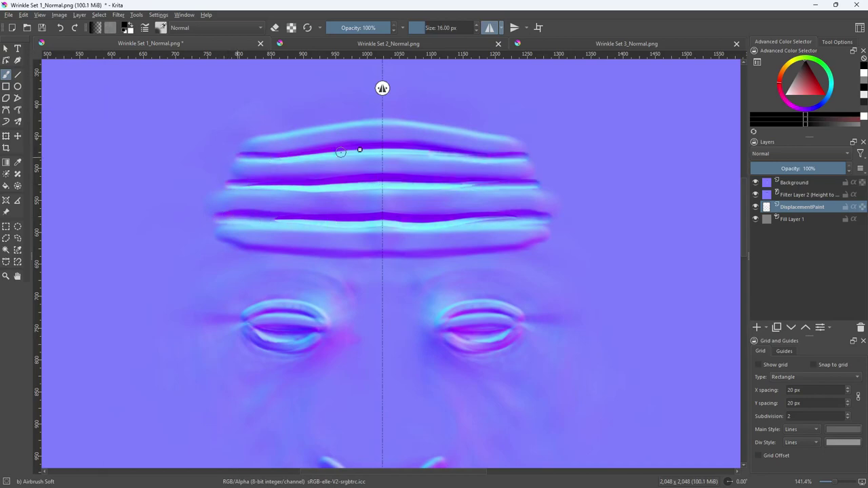
Paint black grooves into the eyelid, lip and chin creases, varying the brush between 10 and 22 px.
scroll(309, 220, "down", 1)
key("bracketleft")
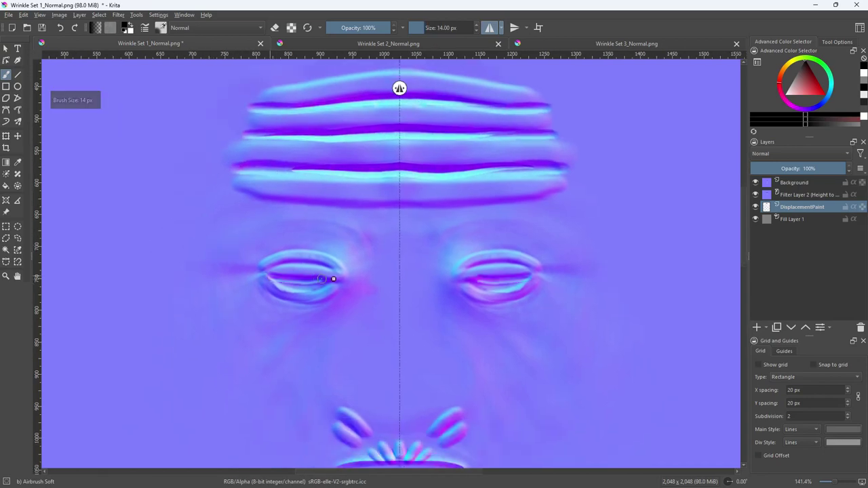
scroll(250, 310, "down", 3)
key("bracketleft")
key("bracketleft")
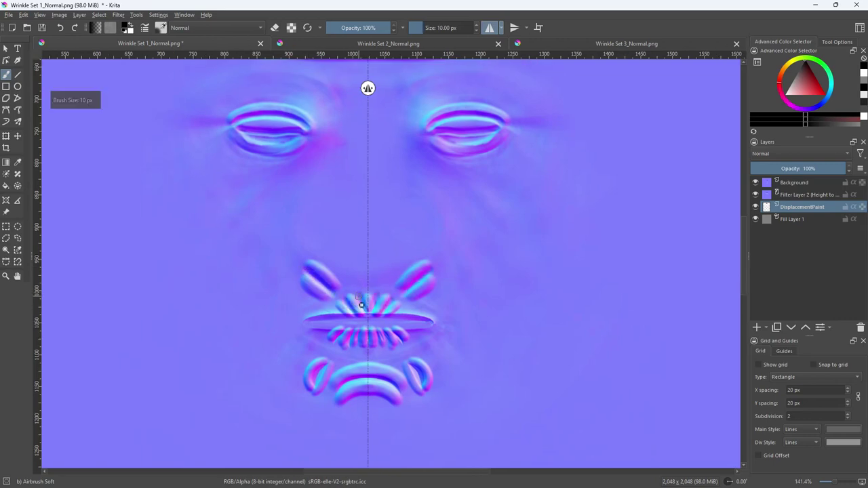
key("bracketright")
key("bracketright")
left_click_drag(321, 390, 381, 381)
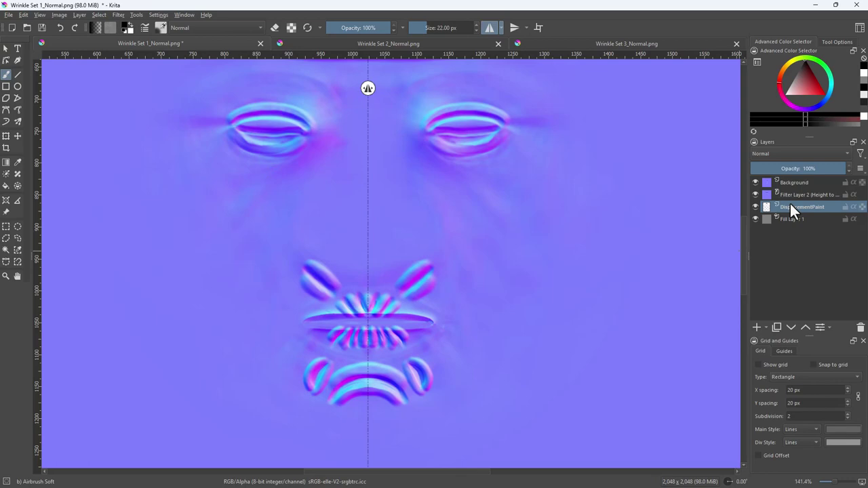
Add a Gaussian Blur filter mask to the DisplacementPaint layer with horizontal and vertical radii of 0.13 px.
left_click(765, 327)
left_click(802, 403)
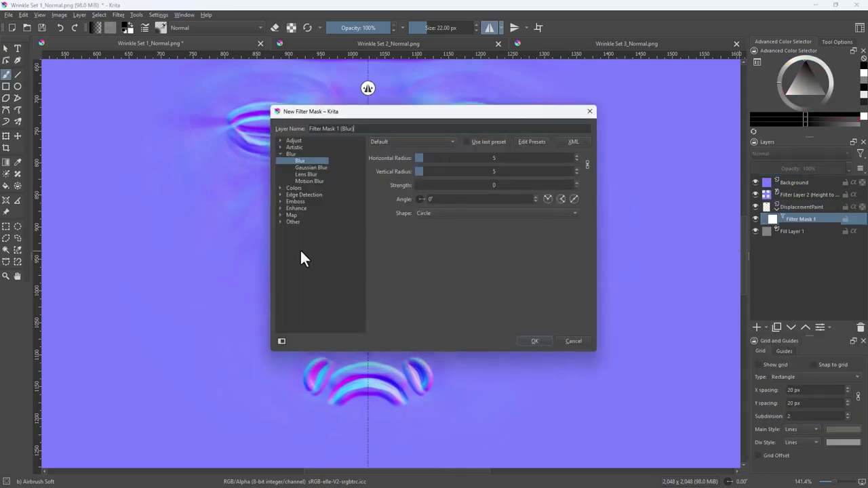
left_click(311, 182)
left_click(312, 168)
left_click(311, 161)
left_click_drag(393, 112, 513, 79)
left_click(434, 134)
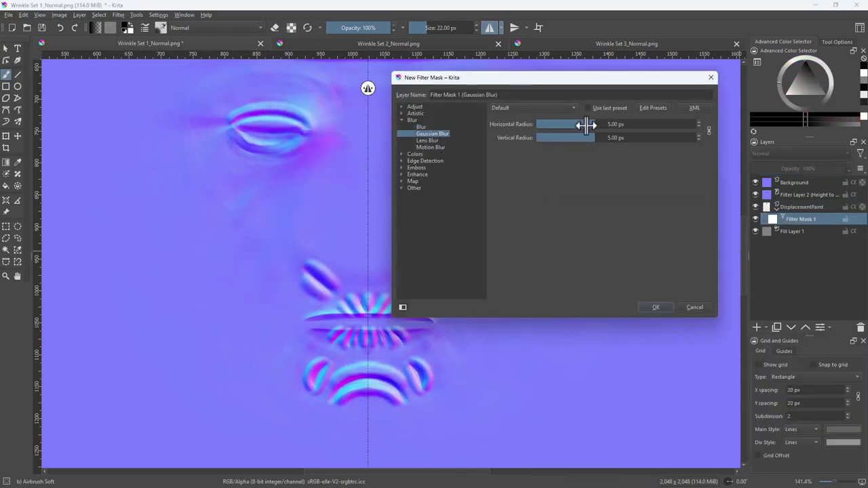
left_click_drag(586, 125, 553, 128)
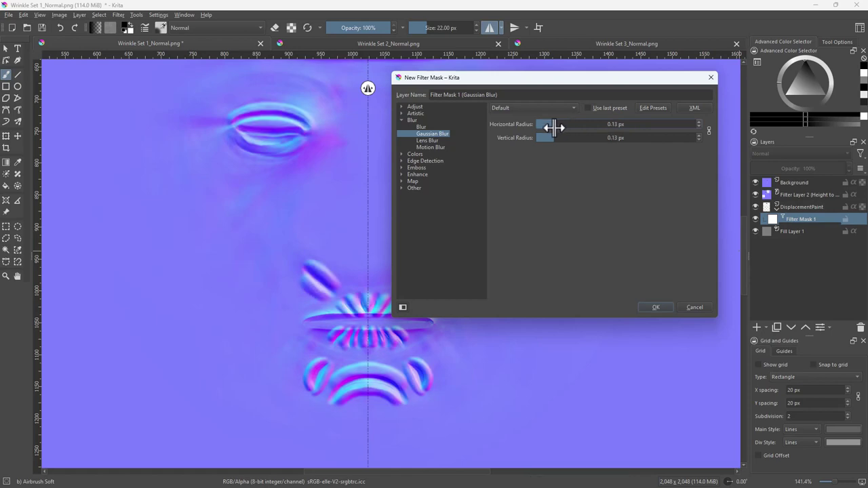
left_click(656, 307)
Choose the Blender Blur brush preset at 68 px and soften the uppermost forehead ridge on the DisplacementPaint layer.
scroll(431, 248, "down", 4)
scroll(400, 194, "up", 4)
mouse_move(387, 190)
middle_mouse_down()
mouse_move(251, 215)
mouse_move(255, 240)
middle_mouse_up()
left_click(163, 28)
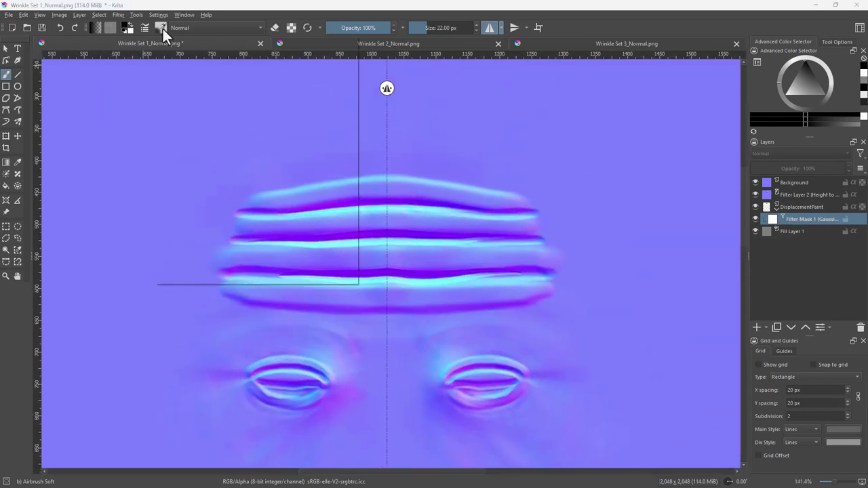
scroll(202, 138, "down", 1)
left_click(171, 165)
left_click(357, 142)
middle_click_drag(193, 169, 184, 207)
left_click_drag(184, 207, 244, 205, "shift")
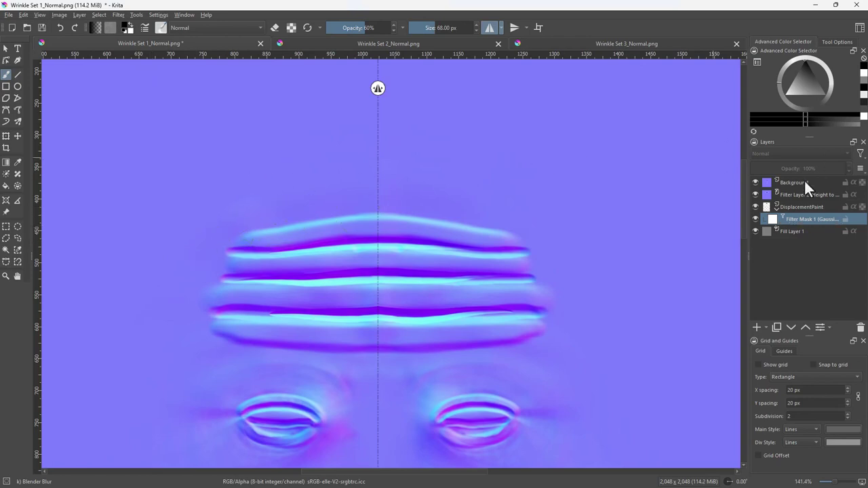
left_click(803, 206)
mouse_move(245, 238)
left_mouse_down()
mouse_move(286, 218)
mouse_move(376, 213)
left_mouse_up()
Reduce the blur brush to 55 px and blend out the ridge beneath the lowest forehead wrinkle.
middle_click_drag(180, 269, 176, 239)
key("bracketleft")
key("bracketleft")
mouse_move(211, 302)
left_mouse_down()
mouse_move(277, 325)
mouse_move(308, 318)
left_mouse_up()
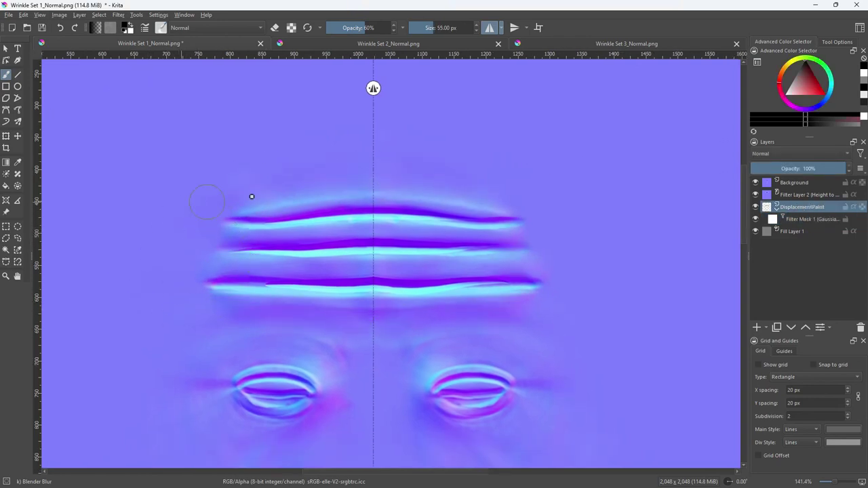
Reduce the blur brush to 28 px and soften the painted creases around the mouth and chin.
middle_click_drag(226, 372, 291, 240)
key("bracketleft")
key("bracketleft")
middle_click_drag(287, 391, 255, 248)
left_click_drag(322, 259, 337, 275, "shift")
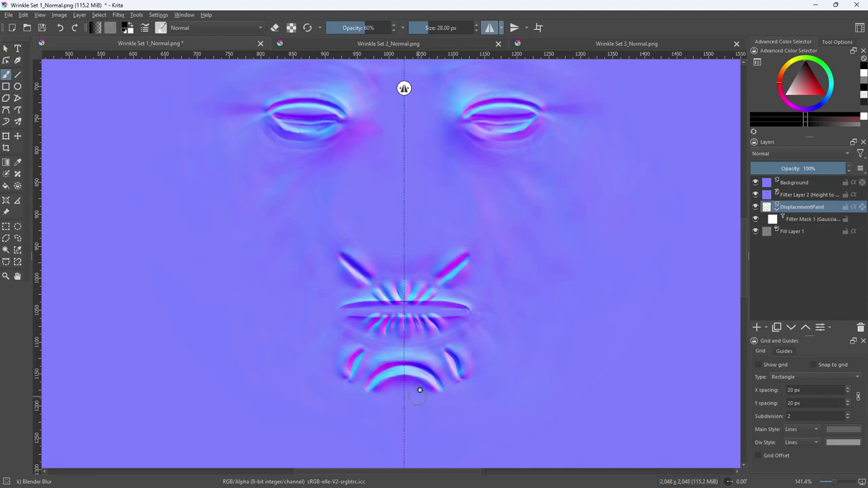
Toggle Fill Layer 1's visibility to check its effect on the normals, and enlarge the blur brush to 35 px.
scroll(274, 401, "down", 5)
scroll(273, 273, "up", 3)
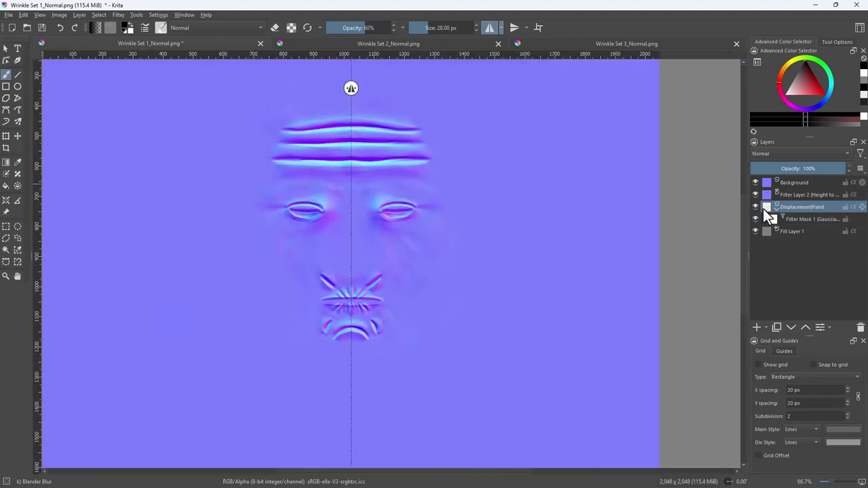
left_click(755, 231)
left_click(755, 231)
scroll(448, 251, "up", 1)
middle_click_drag(172, 136, 193, 252)
key("bracketright")
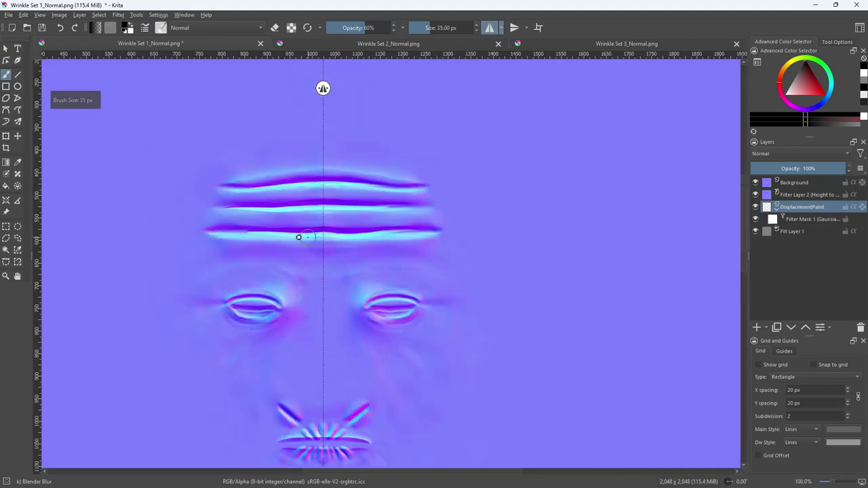
Save the edited normal map as a PNG, with a Krita file copy saved alongside it.
scroll(299, 237, "down", 4)
scroll(448, 240, "up", 3)
key("ctrl+s")
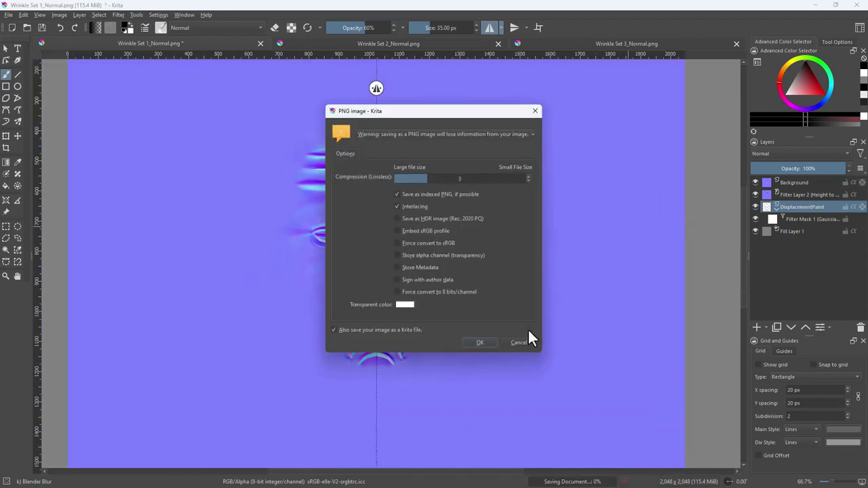
key("Return")
Open Wrinkle Set 2_Normal.png from the 03_Groove folder.
left_click(9, 15)
left_click(35, 32)
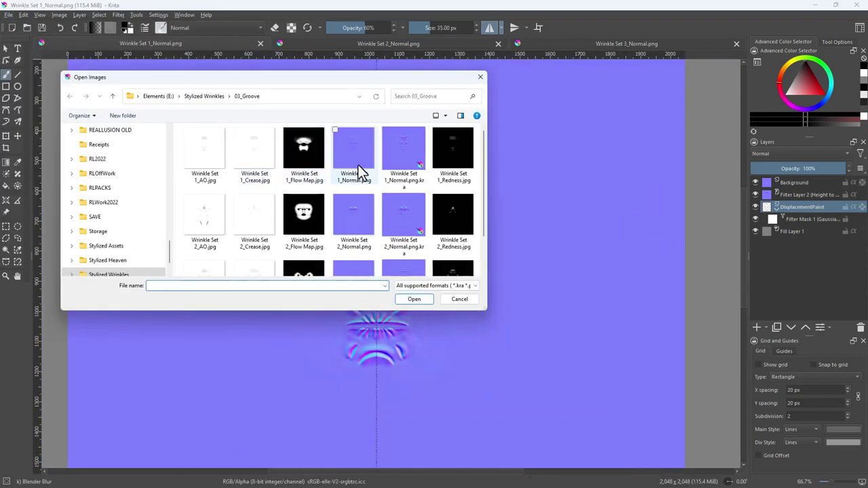
double_click(361, 204)
scroll(360, 204, "up", 5)
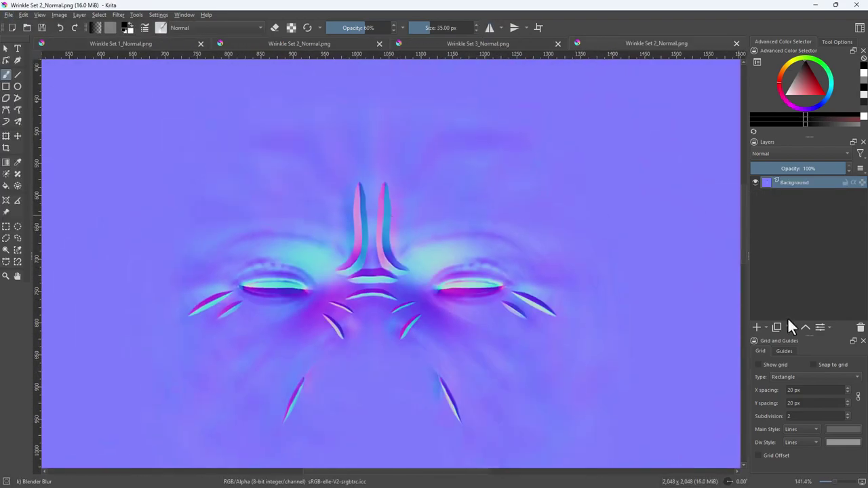
Add a paint layer and a solid grey colour fill layer to the Wrinkle Set 2 normal map.
left_click(765, 328)
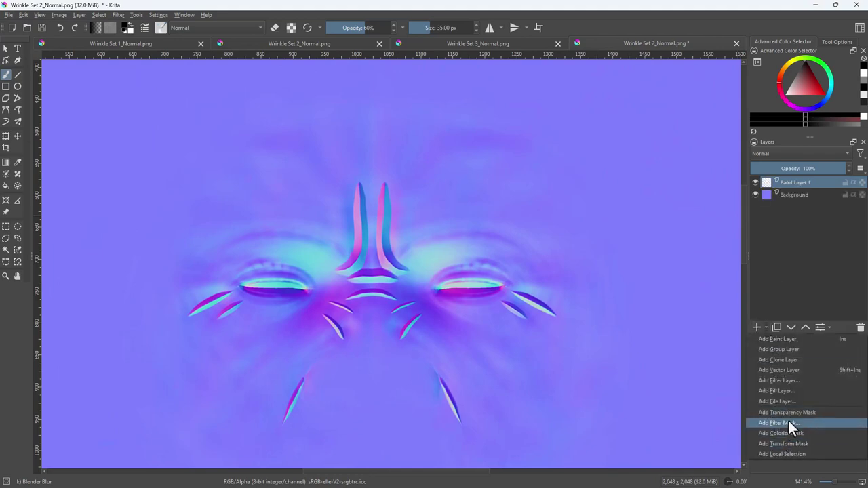
left_click(776, 391)
left_click(392, 181)
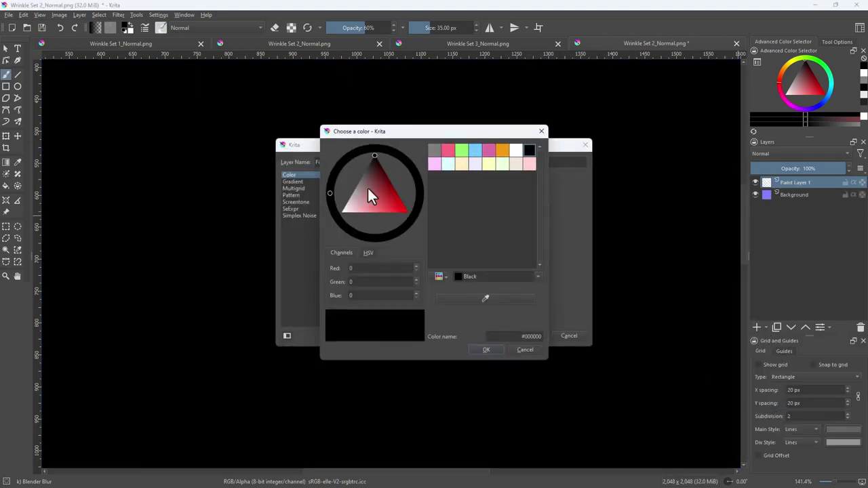
left_click(434, 150)
left_click(486, 349)
left_click(529, 335)
Add a filter layer using the Height to Normal Map edge detection filter.
left_click(765, 328)
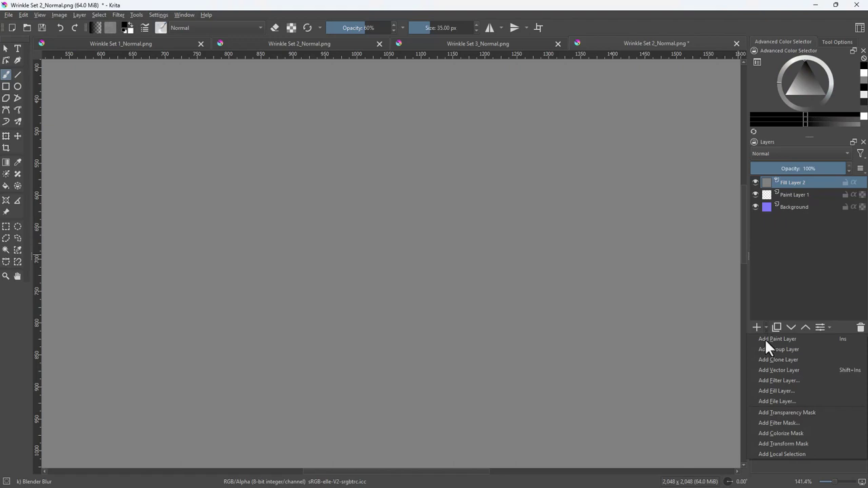
left_click(777, 385)
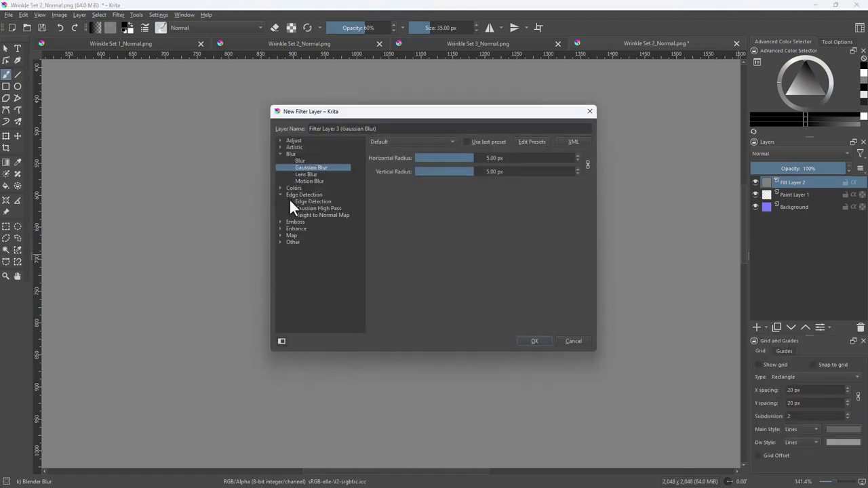
left_click(302, 215)
left_click(535, 341)
Reorder the layers to Background, normal filter, paint layer and grey fill from top down, and rename the paint layer DisplacementPaint.
mouse_move(794, 220)
left_mouse_down()
mouse_move(795, 179)
mouse_move(794, 227)
left_mouse_up()
left_click(789, 196)
double_click(789, 207)
type("DisplacementP")
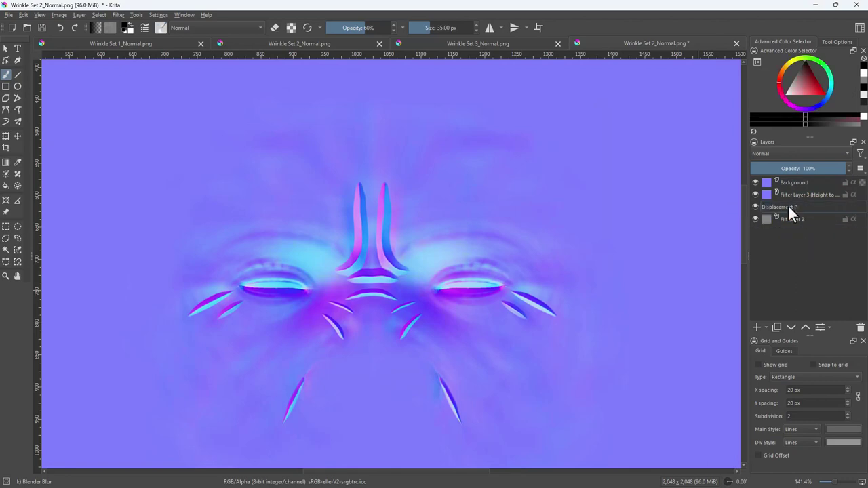
type("aint")
key("Return")
Set the paint colour to white, turn on horizontal mirror painting and enlarge the brush to 59 px.
scroll(516, 213, "down", 4)
scroll(504, 211, "up", 4)
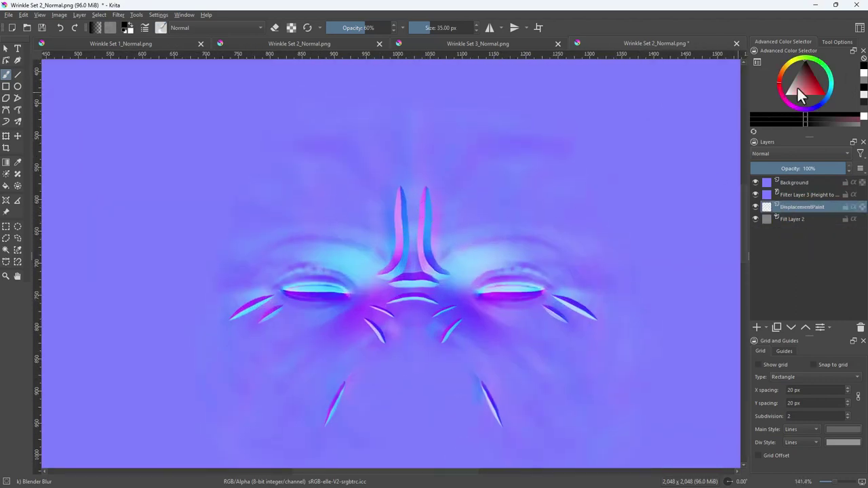
left_click_drag(798, 88, 785, 94)
key("bracketright")
key("bracketright")
left_click(495, 27)
key("bracketright")
key("bracketright")
left_click(384, 230)
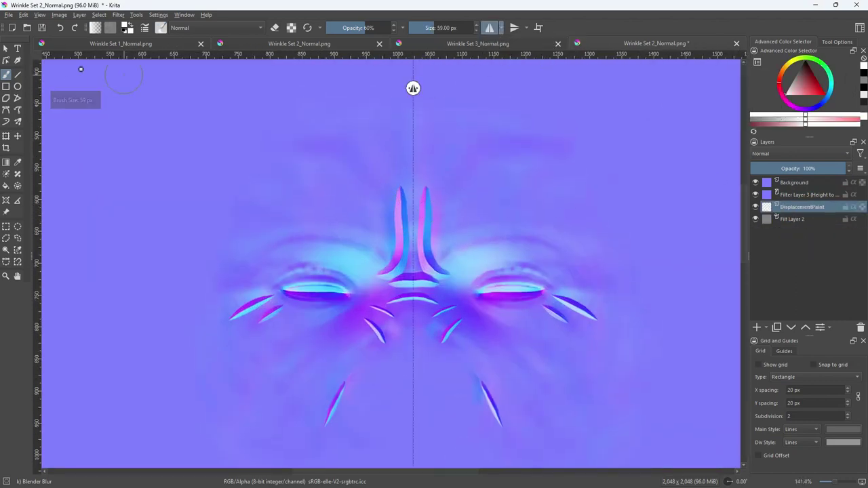
Choose the Airbrush Soft preset and paint mirrored ridges over the brows and frown lines, varying the brush between 24 and 35 px.
left_click(161, 28)
scroll(175, 122, "up", 3)
left_click(174, 110)
mouse_move(386, 184)
left_mouse_down()
mouse_move(377, 258)
mouse_move(327, 247)
mouse_move(264, 251)
mouse_move(370, 230)
mouse_move(382, 207)
mouse_move(273, 239)
left_mouse_up()
key("bracketright")
key("bracketright")
key("bracketleft")
key("bracketleft")
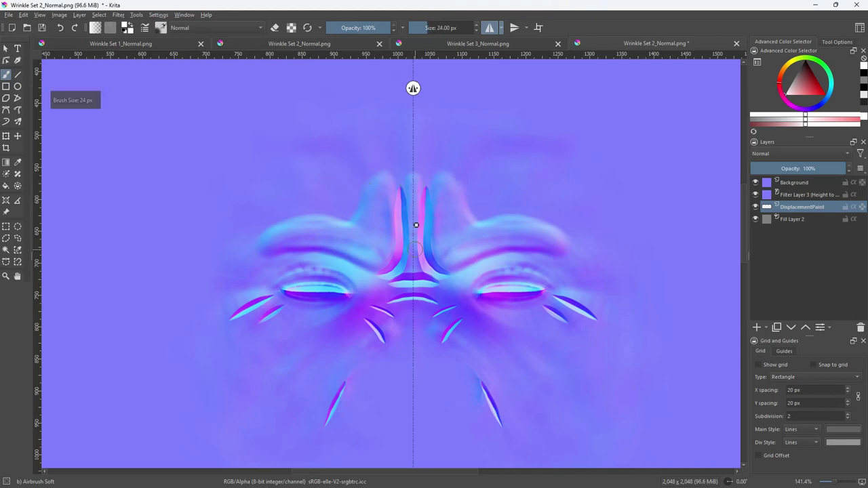
key("bracketright")
key("bracketright")
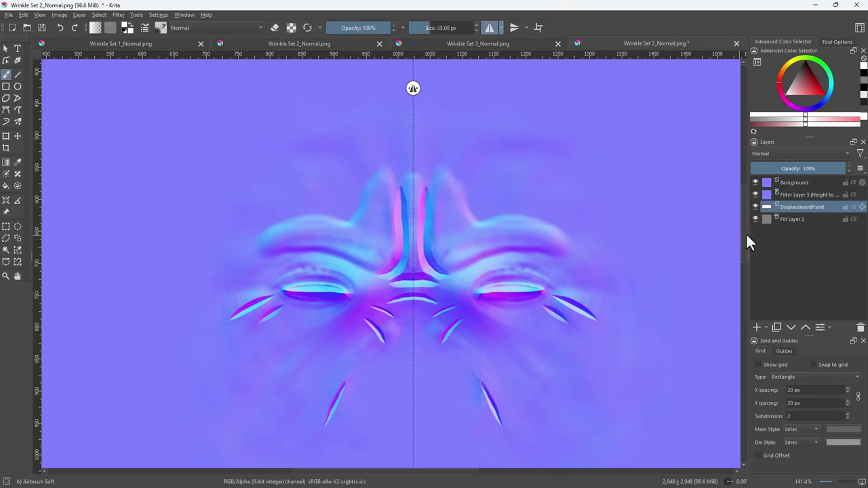
Set the Height to Normal Map filter layer's horizontal and vertical radii to 3.06.
right_click(787, 194)
left_click(776, 203)
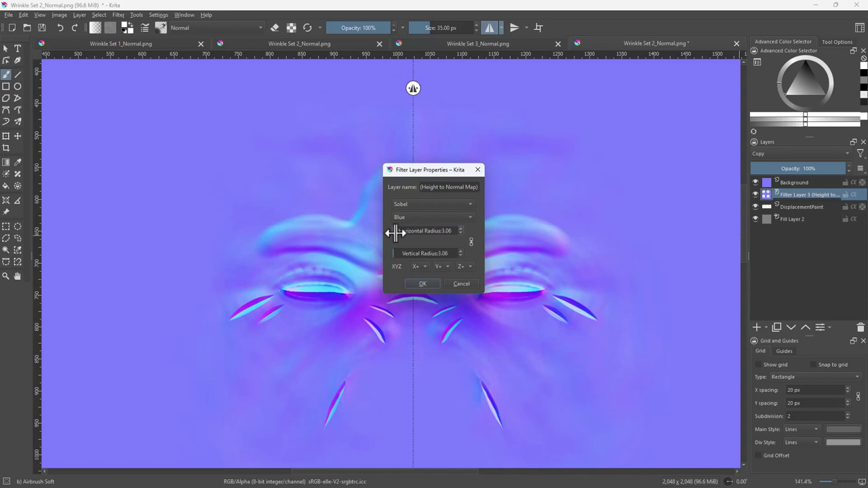
left_click(422, 284)
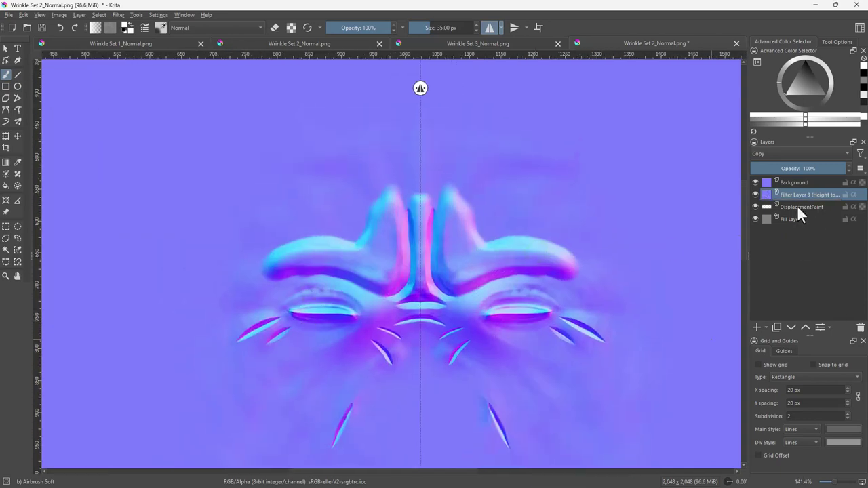
Paint white ridges alongside the crow's feet wrinkles on the DisplacementPaint layer, adjusting the brush size between strokes.
left_click(798, 207)
key("bracketleft")
middle_click_drag(226, 332, 213, 258)
key("bracketleft")
mouse_move(256, 242)
left_mouse_down()
mouse_move(259, 251)
mouse_move(235, 264)
left_mouse_up()
key("bracketright")
key("bracketright")
key("bracketright")
mouse_move(251, 277)
left_mouse_down()
mouse_move(285, 260)
mouse_move(239, 284)
left_mouse_up()
Paint ridges along the cheek folds, and with a smaller brush along the creases beside the nose bridge.
key("bracketright")
middle_click_drag(342, 331, 349, 289)
key("bracketright")
mouse_move(351, 272)
left_mouse_down()
mouse_move(341, 282)
mouse_move(352, 266)
left_mouse_up()
key("bracketleft")
key("bracketleft")
key("bracketleft")
key("bracketleft")
key("bracketleft")
key("bracketleft")
mouse_move(370, 219)
left_mouse_down()
mouse_move(390, 239)
mouse_move(414, 209)
mouse_move(378, 261)
left_mouse_up()
Paint curved ridges near the mouth corners with a 30 px brush, and go over them with a smaller one.
key("bracketright")
middle_click_drag(220, 333, 231, 257)
key("bracketright")
key("bracketright")
left_click_drag(310, 318, 343, 359)
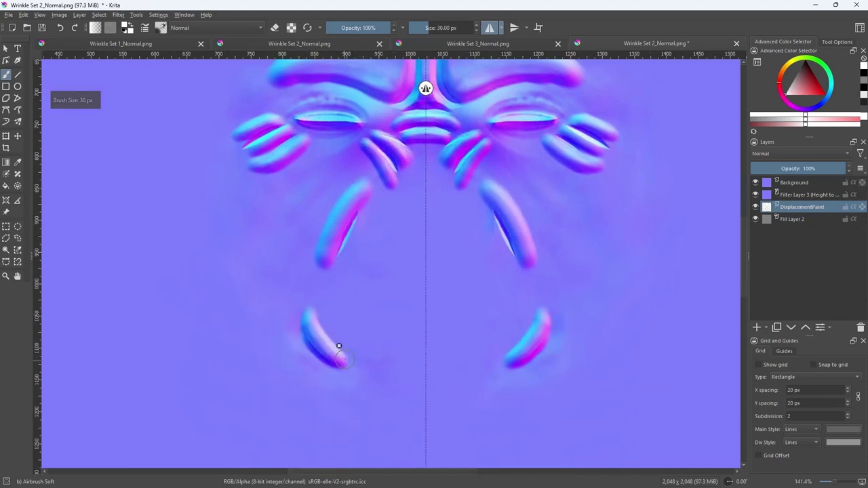
key("bracketleft")
key("bracketleft")
key("bracketleft")
left_click_drag(312, 302, 343, 360)
Paint thick ridges along the diagonal neck creases, enlarging the brush from 51 to 73 px.
scroll(253, 300, "down", 3)
middle_click_drag(260, 387, 289, 245)
scroll(314, 247, "up", 2)
key("bracketright")
key("bracketright")
key("bracketright")
key("bracketright")
key("bracketright")
key("bracketright")
key("bracketright")
key("bracketright")
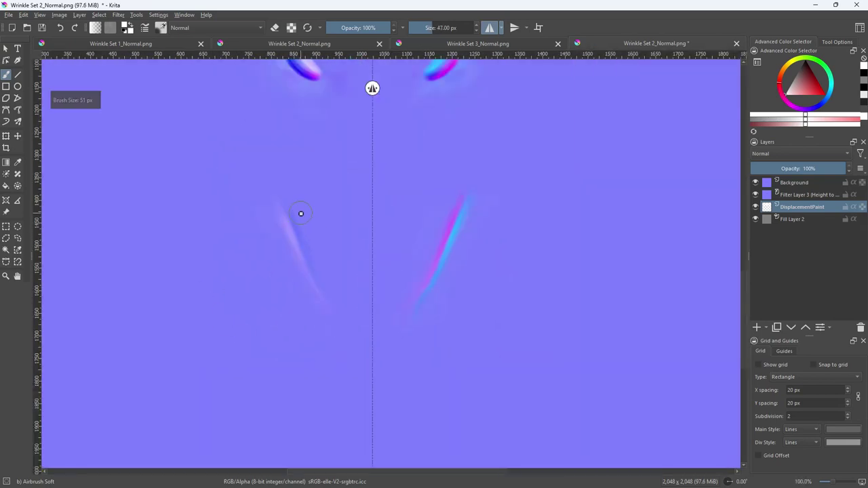
mouse_move(301, 203)
left_mouse_down()
mouse_move(339, 301)
mouse_move(329, 275)
left_mouse_up()
key("bracketright")
key("bracketright")
key("bracketright")
key("bracketright")
key("bracketright")
scroll(328, 257, "up", 2)
Add a Gaussian Blur filter mask to the Wrinkle Set 2 DisplacementPaint layer.
left_click(766, 327)
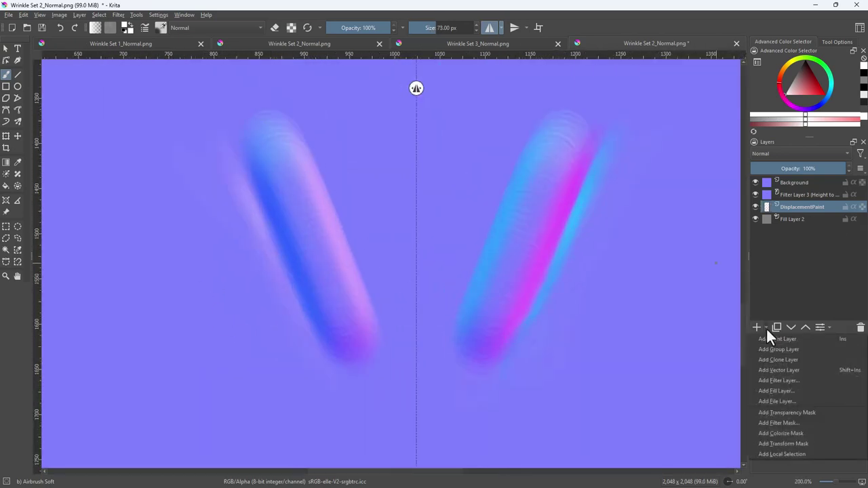
left_click(780, 422)
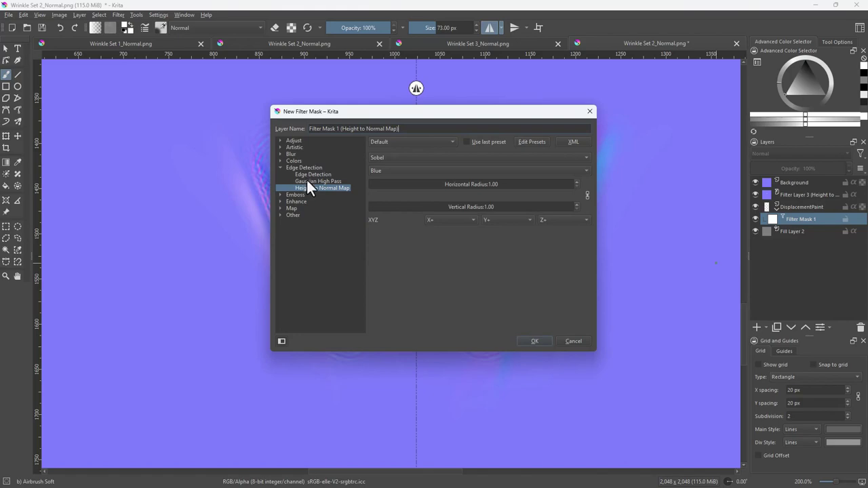
left_click(281, 154)
left_click(307, 167)
left_click(534, 341)
Switch to eraser mode on the DisplacementPaint layer and thin the ridges beside the nose, reducing the eraser from 51 to 28 px.
scroll(392, 270, "down", 3)
middle_click_drag(329, 116, 337, 265)
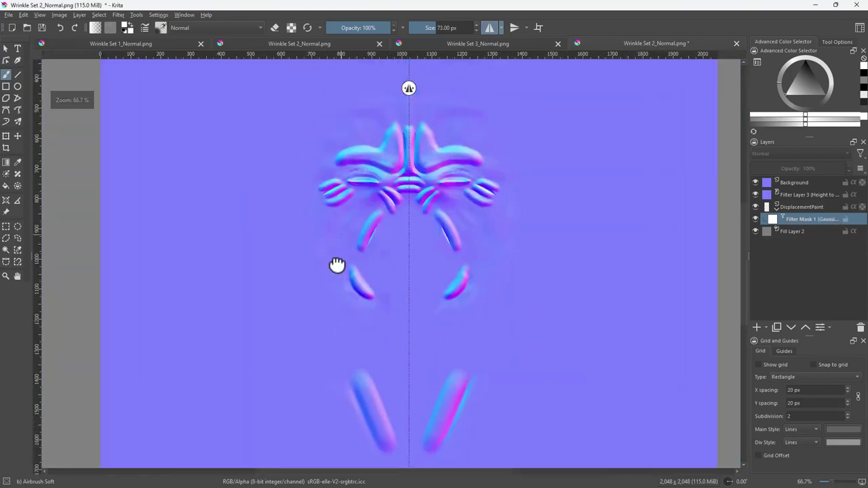
scroll(376, 176, "up", 2)
left_click(799, 207)
key("e")
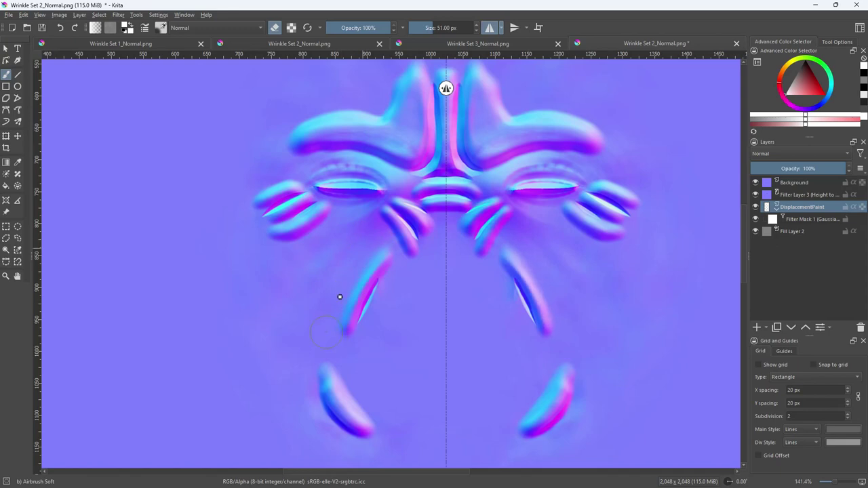
key("bracketleft")
left_click_drag(384, 220, 411, 250)
key("bracketleft")
mouse_move(401, 199)
left_mouse_down()
mouse_move(426, 218)
mouse_move(434, 213)
left_mouse_up()
key("bracketleft")
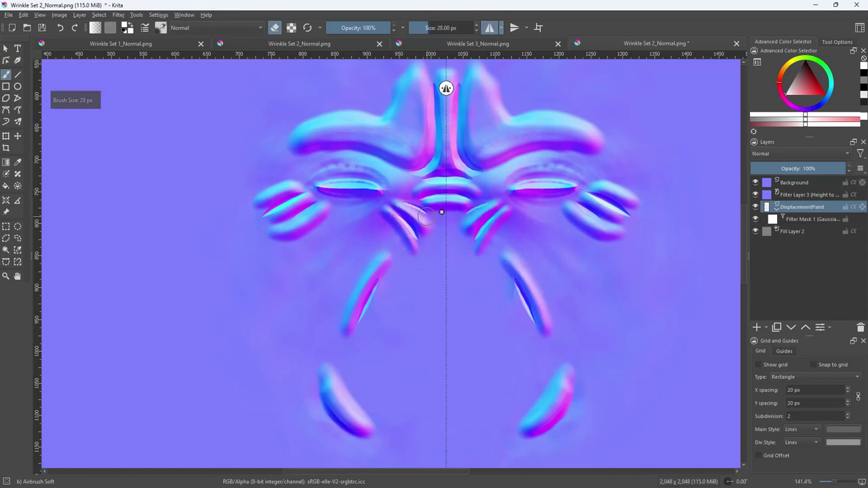
Move the mirror line's handle down the canvas and lock the mirror line in place.
left_click_drag(447, 167, 447, 162)
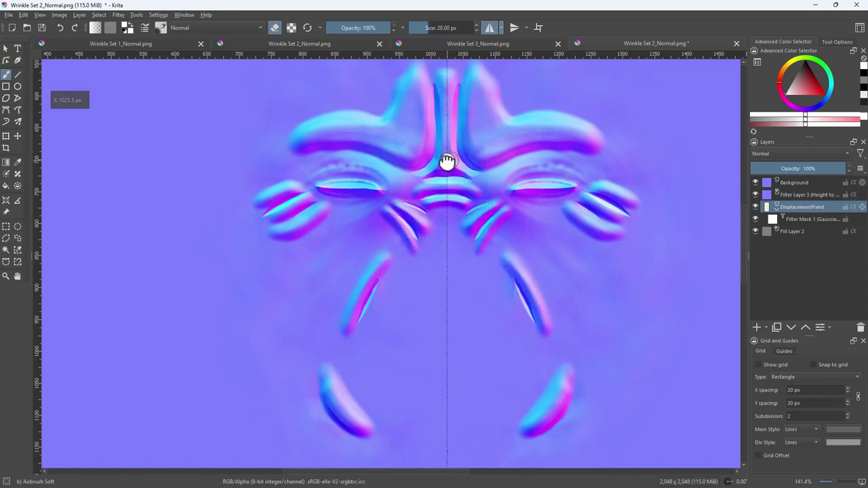
left_click(502, 30)
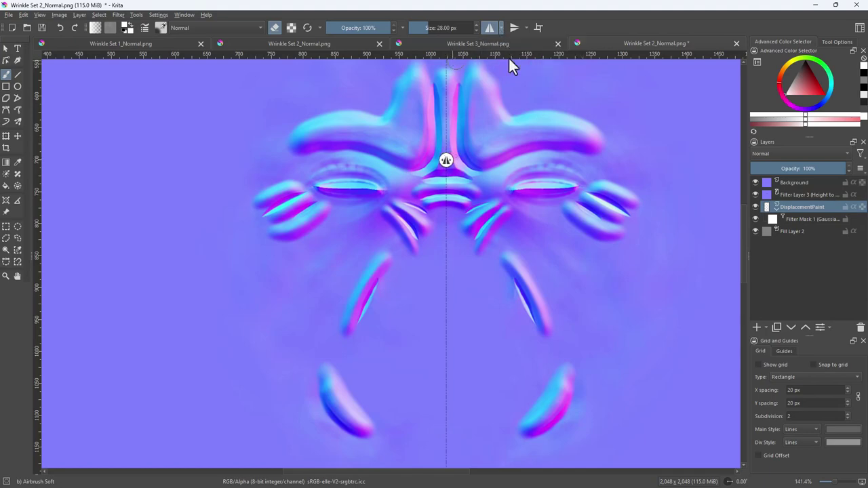
left_click(509, 57)
Enlarge the eraser to 51 px and refine the inner ends of the brow ridges.
scroll(396, 142, "up", 1)
middle_click_drag(395, 141, 372, 217)
key("bracketright")
key("bracketright")
key("bracketright")
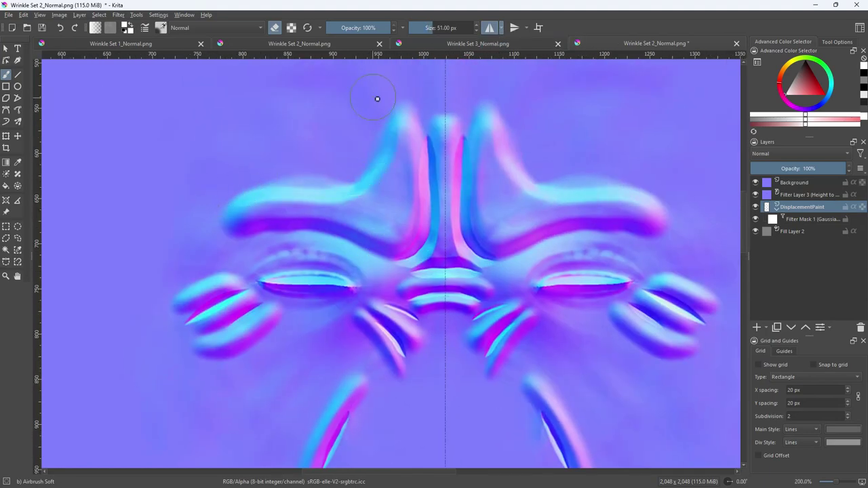
key("bracketleft")
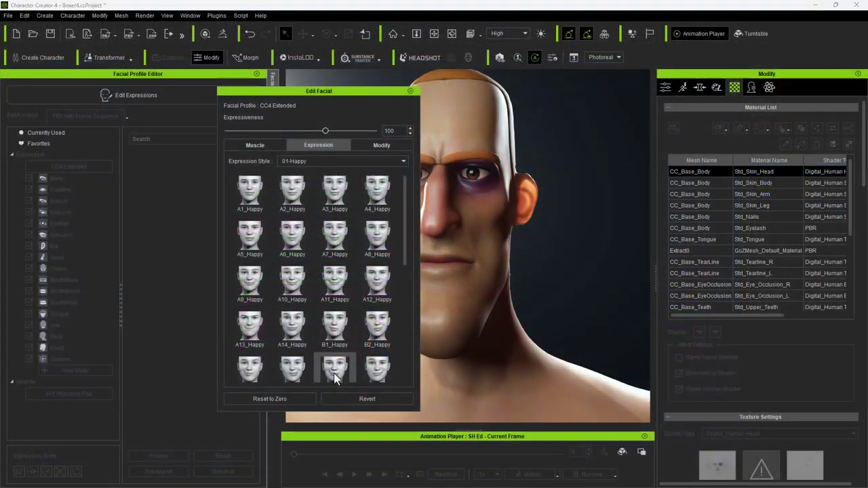
Switch to Character Creator and preview the B5, B2, D5, D4 and C5 Happy expressions on the boxer.
left_click(304, 366)
left_click_drag(311, 90, 252, 90)
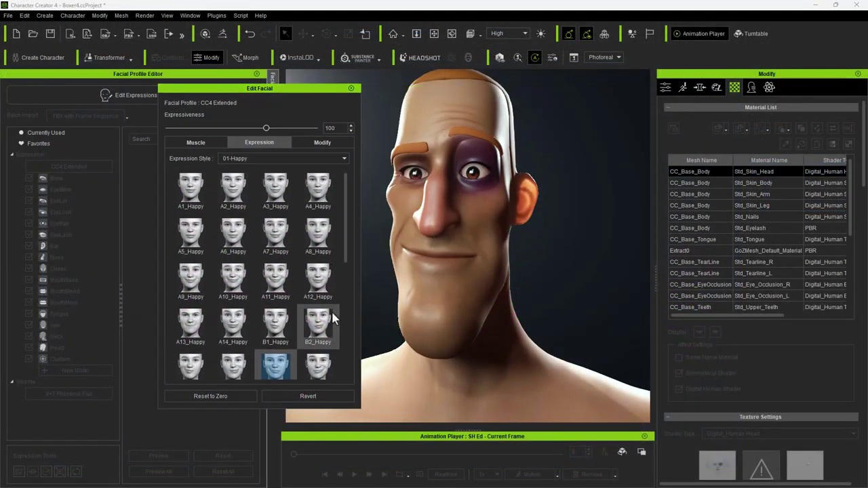
left_click(326, 319)
scroll(302, 326, "down", 4)
left_click(274, 356)
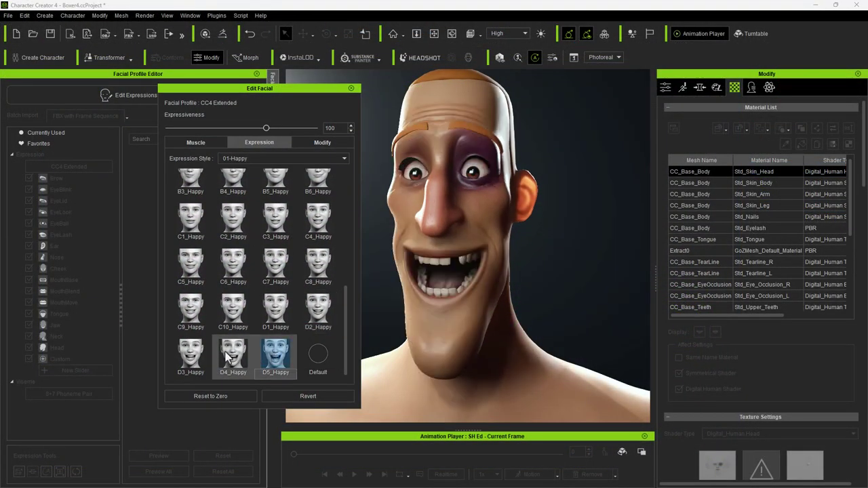
left_click(221, 348)
left_click(191, 261)
Change the expression style to 03-Angry and preview the C9_Angry expression.
left_click(247, 156)
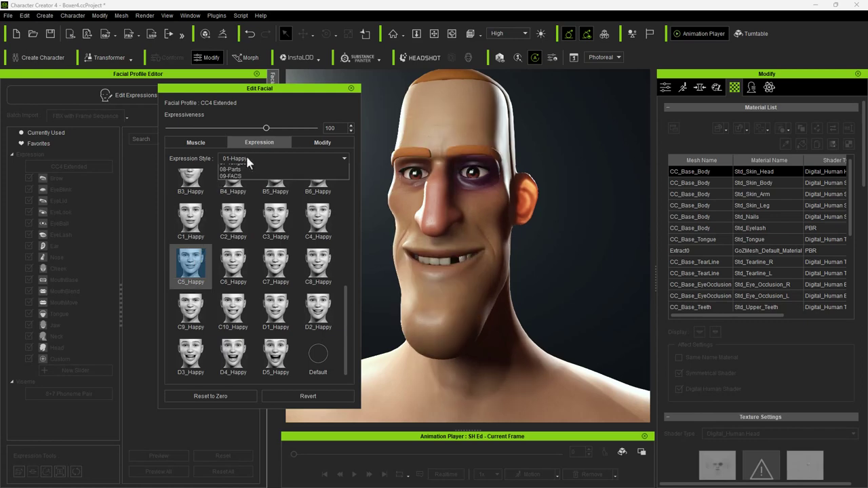
left_click(245, 181)
left_click(269, 305)
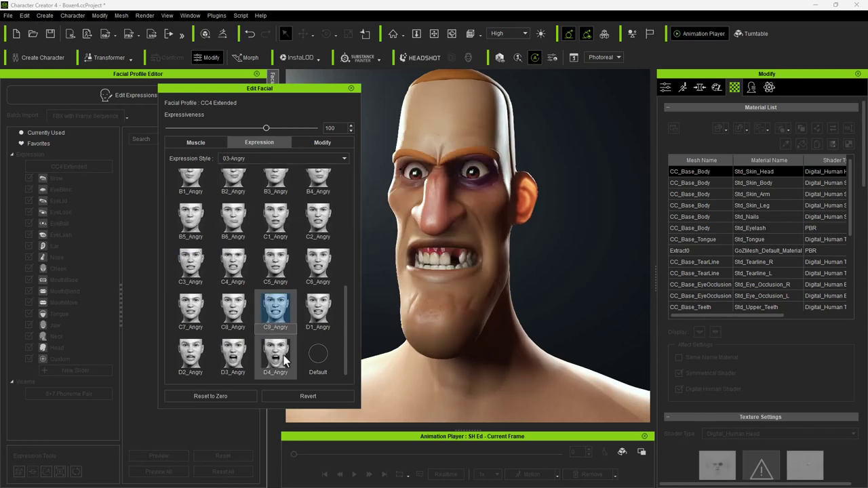
Preview the D4_Angry and D3_Angry expressions on the boxer.
left_click(271, 353)
left_click(233, 352)
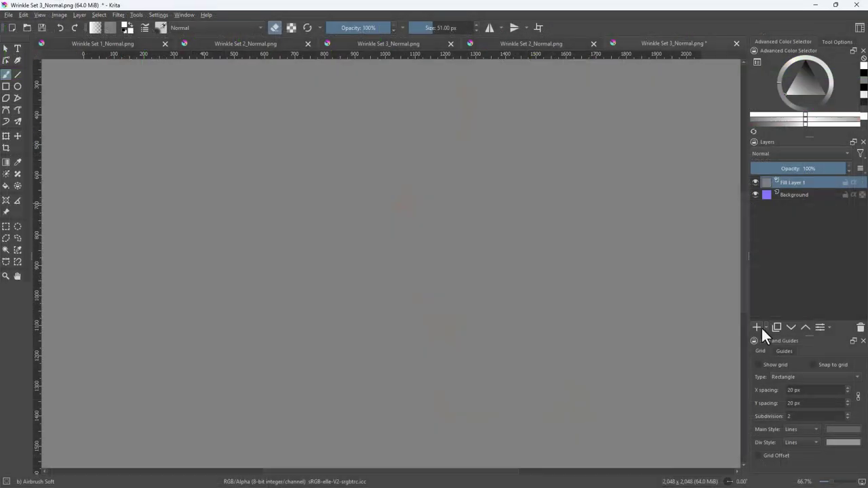
Switch to Wrinkle Set 3_Normal.png in Krita and name a new paint layer above the grey fill DisplacementPaint.
double_click(796, 183)
type("Displaceme")
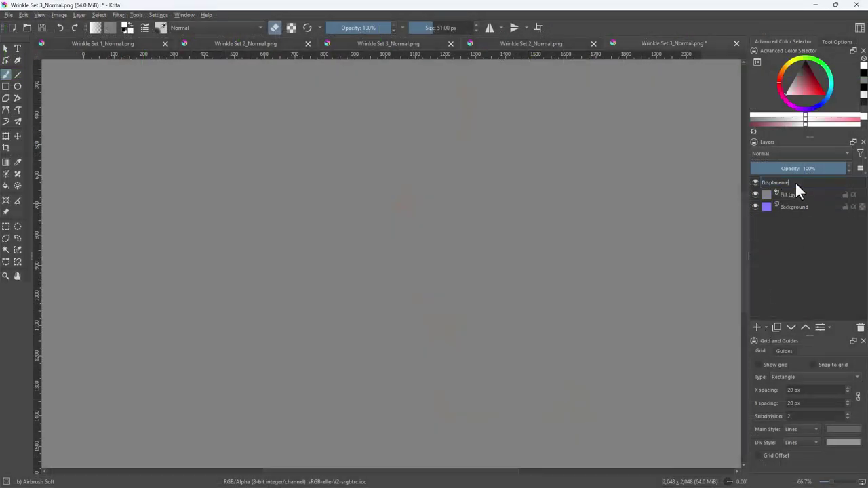
type("ntPaint")
key("Return")
Add a Height to Normal Map filter layer above the DisplacementPaint layer.
left_click(761, 327)
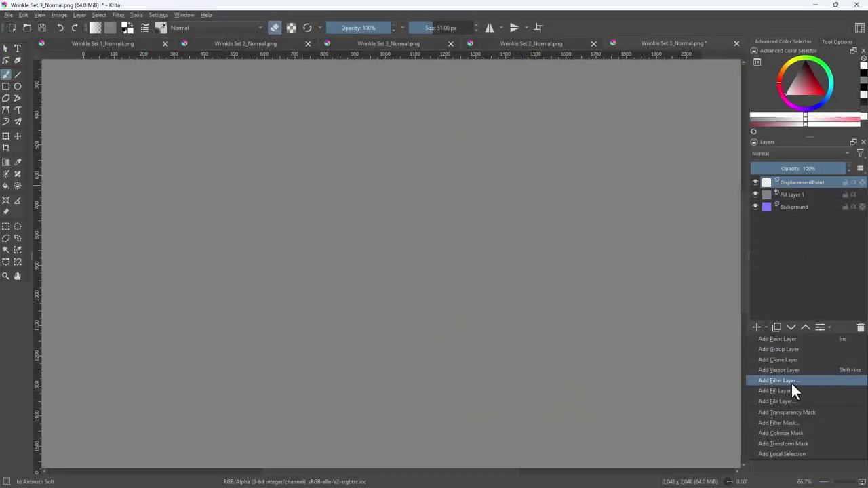
left_click(792, 381)
left_click(280, 194)
left_click(312, 215)
left_click(535, 341)
Move the Background layer above the filter layer, change its blending mode to combine the normals, and reselect DisplacementPaint.
left_click(798, 196)
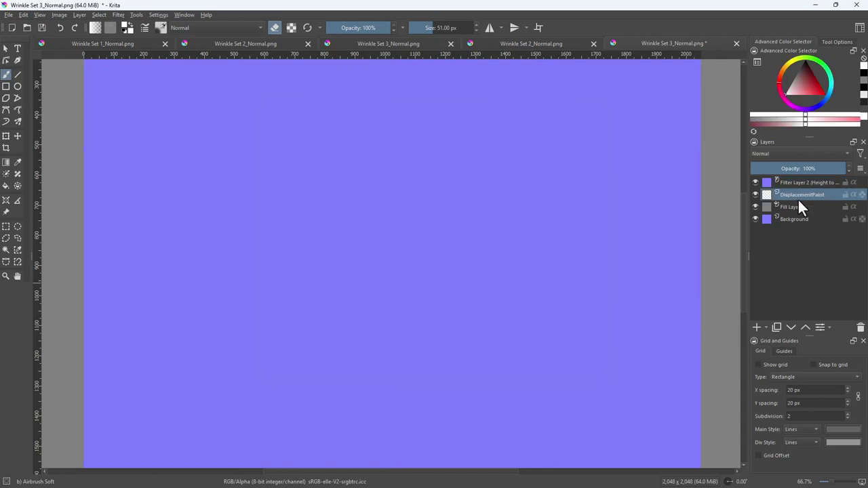
left_click_drag(799, 216, 800, 177)
left_click(784, 154)
left_click(782, 152)
left_click(791, 207)
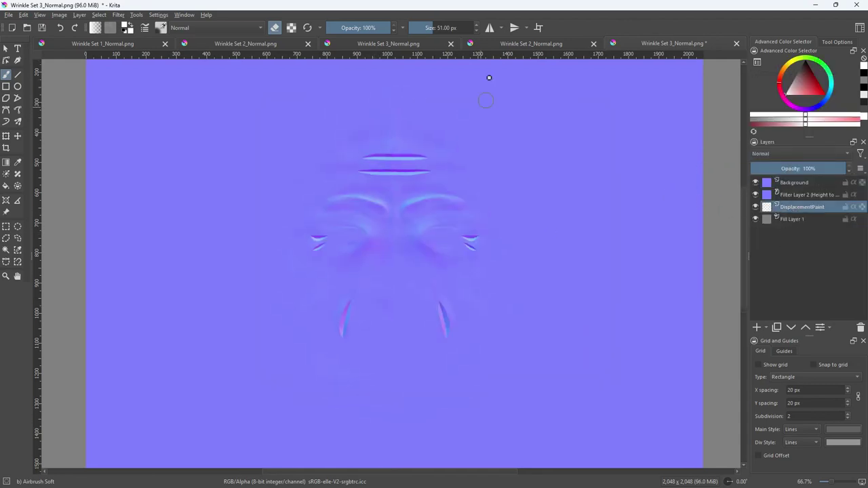
Turn on horizontal mirroring and paint two ridges along the forehead creases with a 44 px brush.
left_click(489, 27)
left_click(501, 28)
left_click(522, 61)
scroll(410, 139, "up", 3)
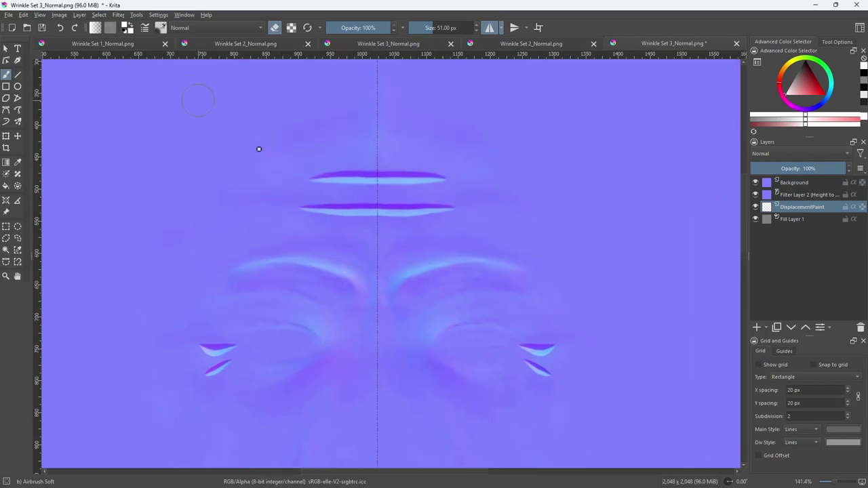
mouse_move(287, 196)
left_mouse_down()
mouse_move(357, 192)
mouse_move(272, 196)
left_mouse_up()
left_click_drag(371, 164, 274, 170)
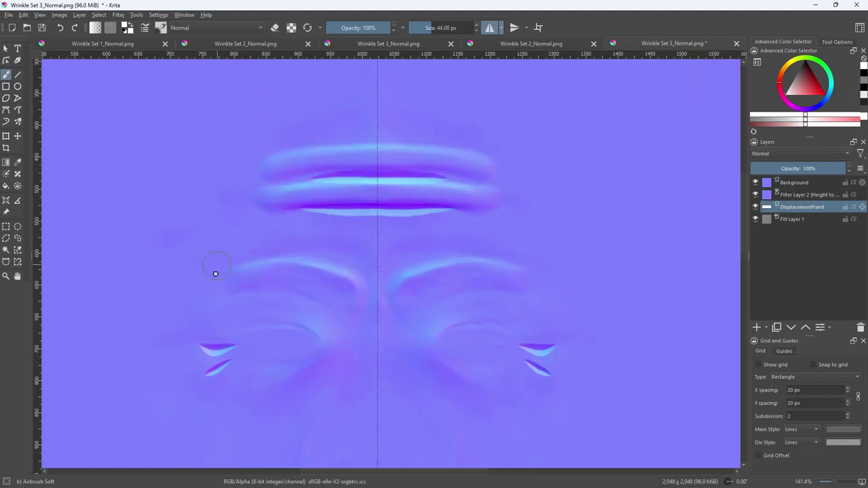
Enlarge the brush and paint mirrored ridges along the eyebrows.
middle_click_drag(215, 274, 253, 202)
key("bracketright")
key("bracketright")
key("bracketright")
mouse_move(268, 207)
left_mouse_down()
mouse_move(369, 218)
mouse_move(270, 209)
left_mouse_up()
Reduce the brush size and paint mirrored crow's-feet ridges at the outer eye corners.
middle_click_drag(248, 255, 260, 240)
key("bracketleft")
left_click_drag(268, 249, 279, 248)
key("bracketleft")
left_click_drag(278, 270, 247, 283)
Enlarge the brush and paint mirrored ridges along both sides of the smile lines.
middle_click_drag(234, 309, 244, 216)
scroll(333, 299, "down", 4)
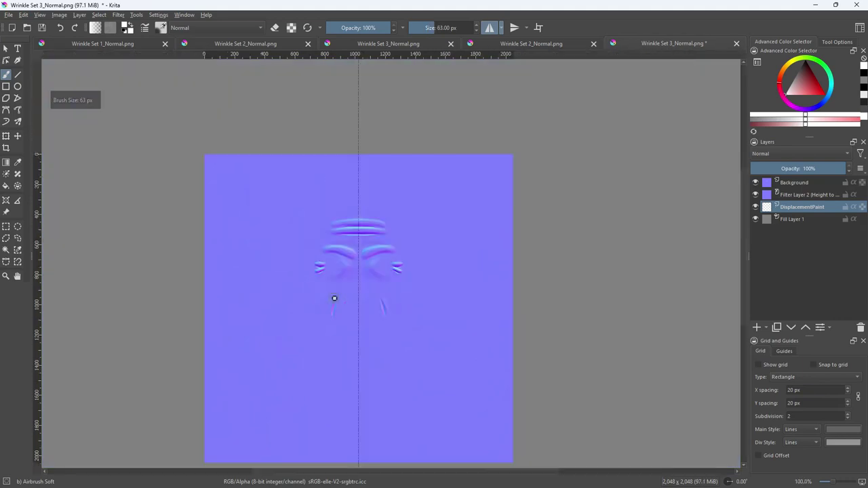
scroll(333, 299, "up", 2)
key("bracketright")
key("bracketright")
key("bracketright")
key("bracketright")
key("bracketright")
key("bracketright")
key("bracketright")
key("bracketright")
key("bracketright")
key("bracketright")
key("bracketright")
key("bracketright")
key("bracketright")
key("bracketright")
key("bracketright")
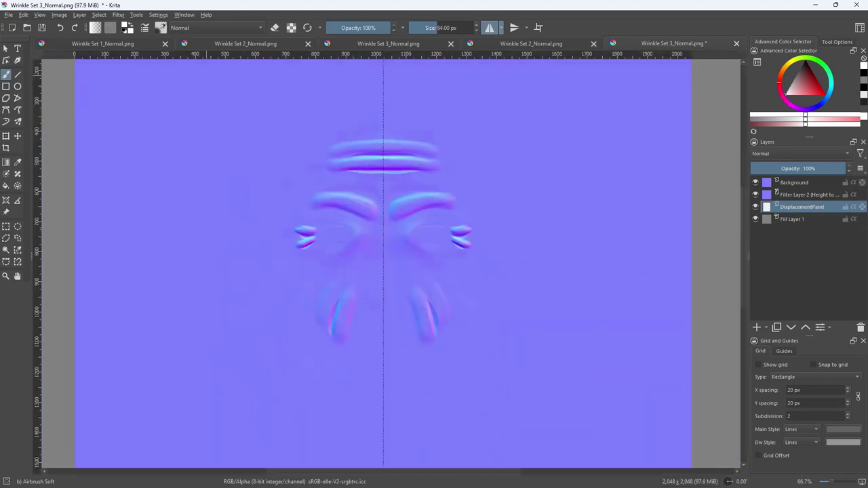
Paint mirrored cheek bulges below the crow's feet with a 154 px brush, reducing it for the inner parts.
scroll(417, 160, "up", 1)
key("bracketright")
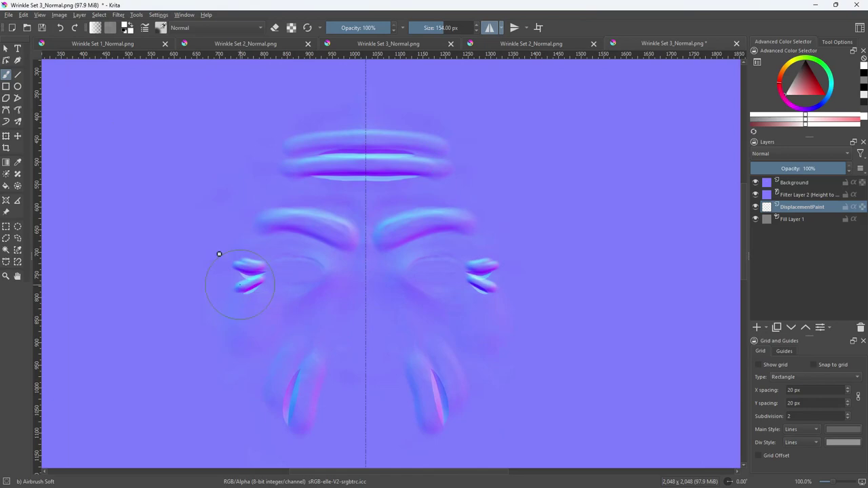
middle_click_drag(445, 290, 475, 248)
left_click_drag(290, 286, 297, 268)
key("bracketleft")
key("bracketleft")
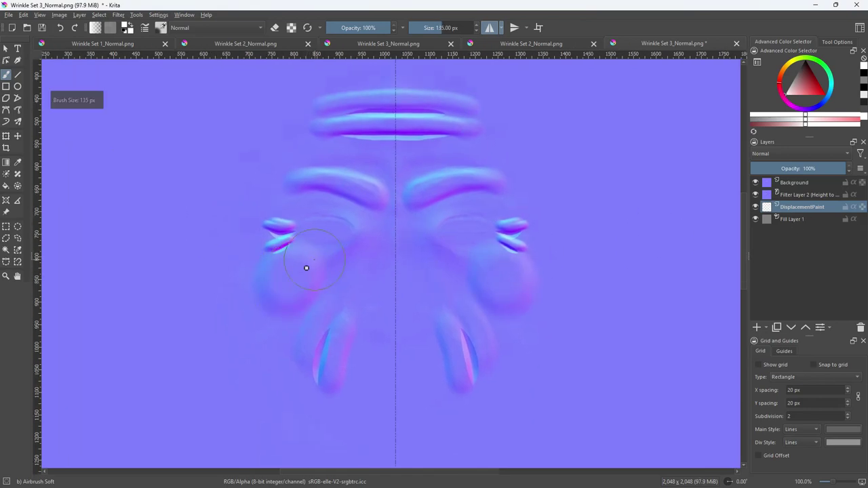
Adjust the Height to Normal Map filter layer's properties to strengthen the painted wrinkles' normals.
right_click(790, 194)
left_click(759, 202)
left_click(398, 251)
left_click(460, 284)
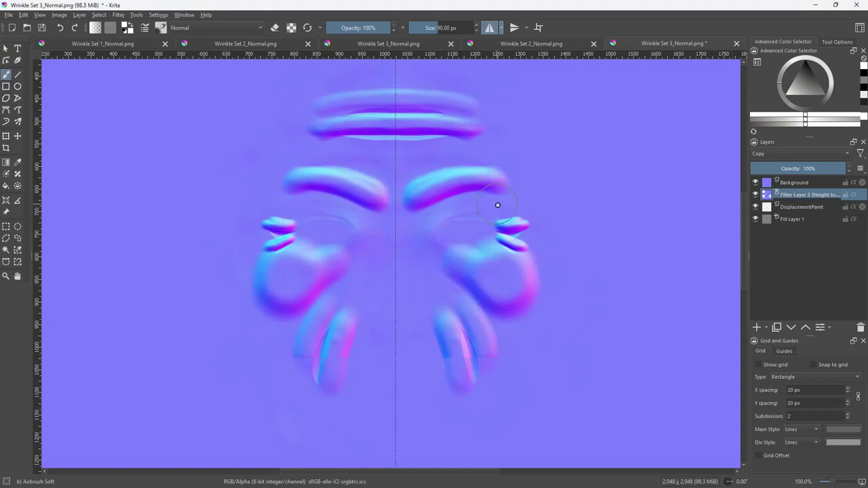
right_click(787, 191)
left_click(761, 203)
key("Return")
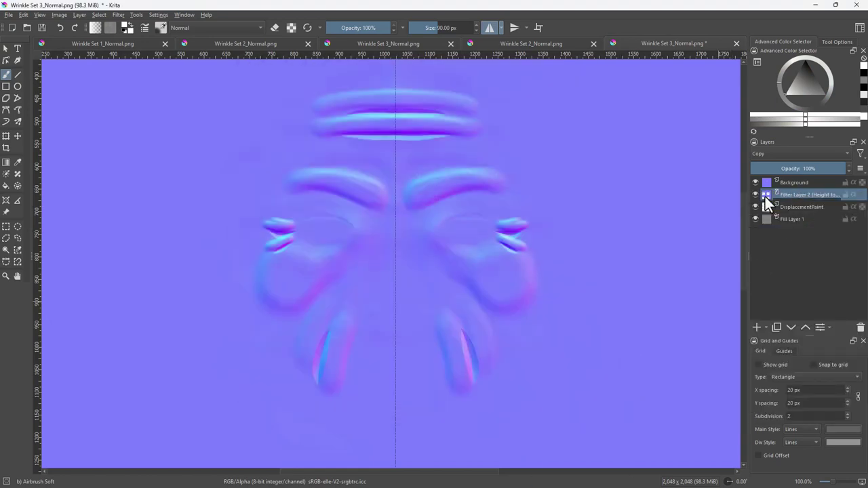
double_click(765, 196)
scroll(401, 229, "up", 3)
left_click(417, 283)
scroll(332, 273, "up", 1)
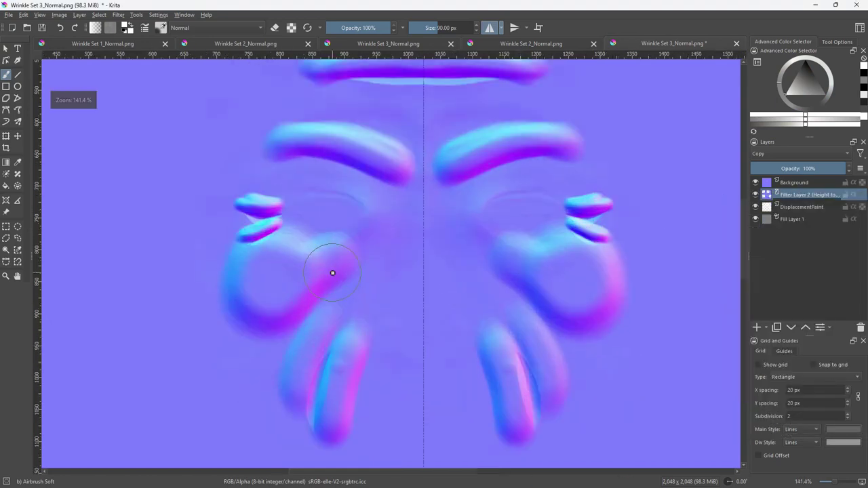
Reselect DisplacementPaint and extend the outer smile-line ridges up toward the nose with a 63 px brush.
scroll(232, 267, "down", 3)
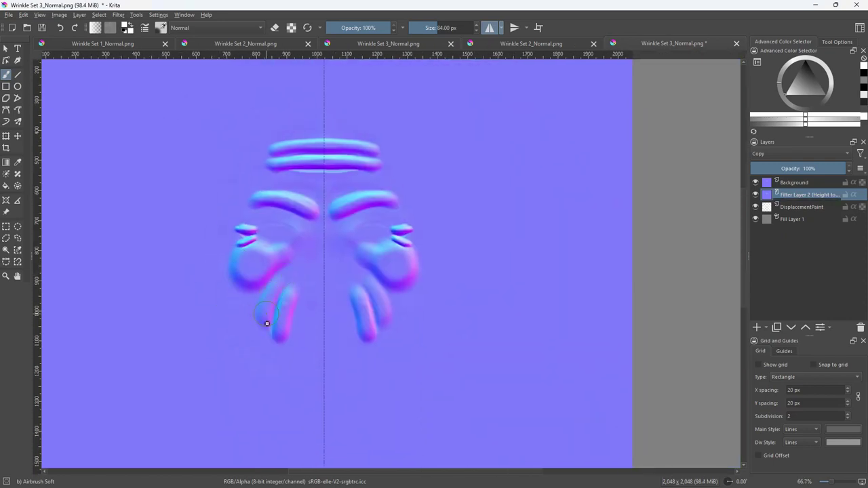
key("bracketleft")
key("bracketleft")
left_click(787, 207)
key("bracketleft")
key("bracketleft")
left_click_drag(285, 274, 266, 309)
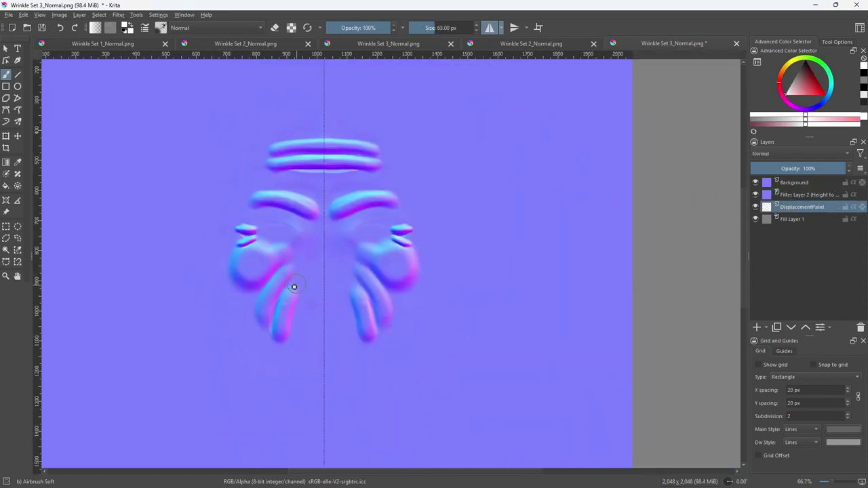
Paint mirrored frown ridges above the inner brows with a 73 px brush.
middle_click_drag(198, 215, 212, 295)
key("]")
mouse_move(298, 260)
left_mouse_down()
mouse_move(314, 269)
mouse_move(316, 256)
mouse_move(334, 284)
left_mouse_up()
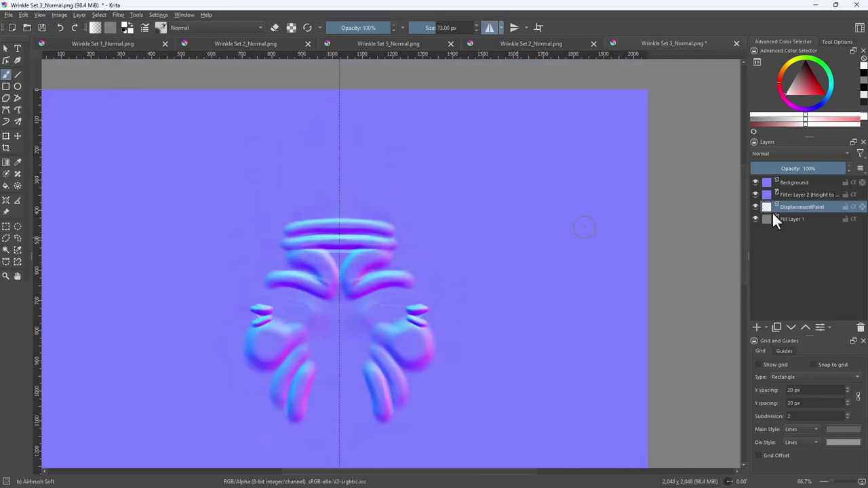
Erase the two painted forehead ridges with a 110 px eraser, then reduce the eraser to 84 px.
key("e")
key("]")
key("]")
key("]")
key("]")
key("]")
key("]")
left_click_drag(384, 229, 316, 226)
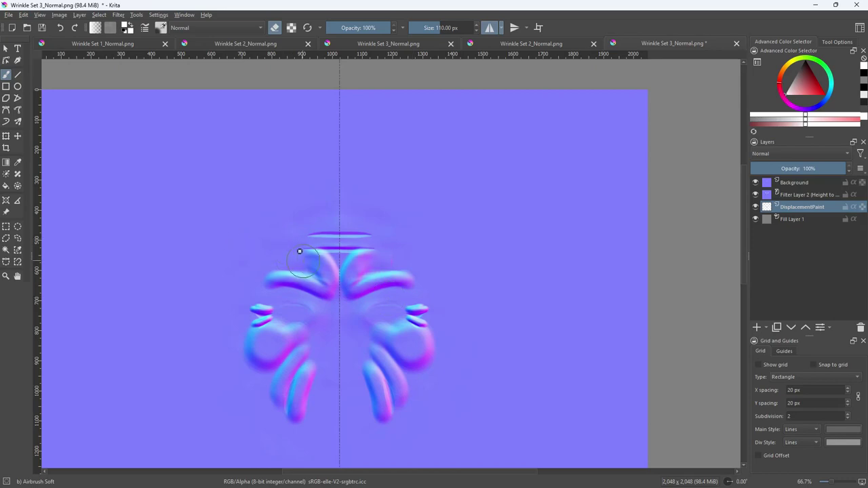
key("bracketleft")
key("bracketleft")
key("bracketleft")
scroll(326, 355, "down", 2)
scroll(325, 356, "up", 1)
Add a Gaussian Blur filter mask to the DisplacementPaint layer.
right_click(790, 202)
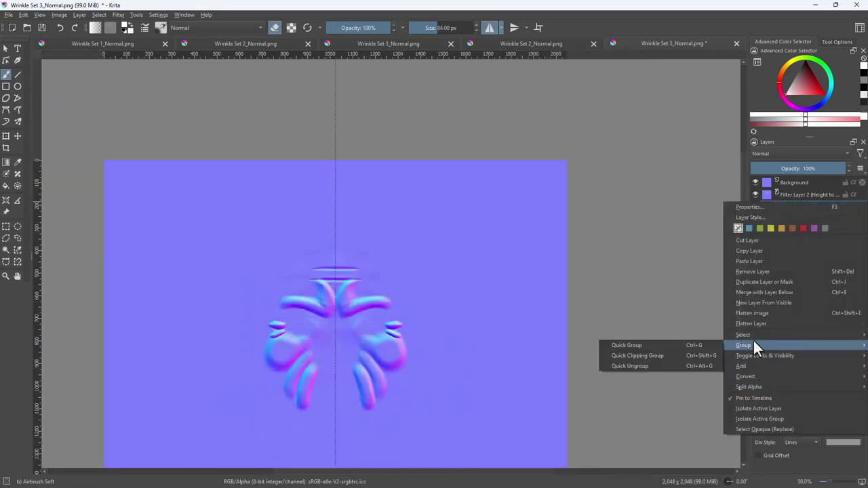
mouse_move(747, 366)
left_click(692, 378)
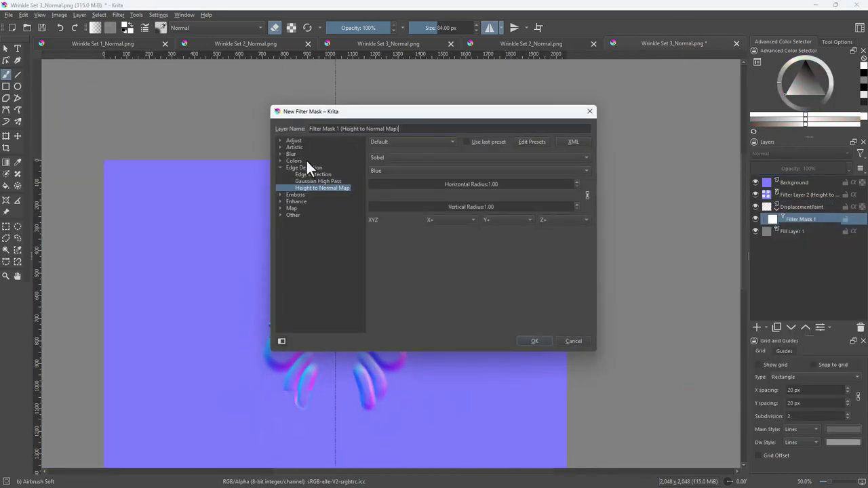
left_click(302, 168)
left_click(534, 342)
Set the blur radius of the DisplacementPaint layer's Gaussian Blur mask to about 3 px.
scroll(358, 394, "up", 3)
right_click(789, 216)
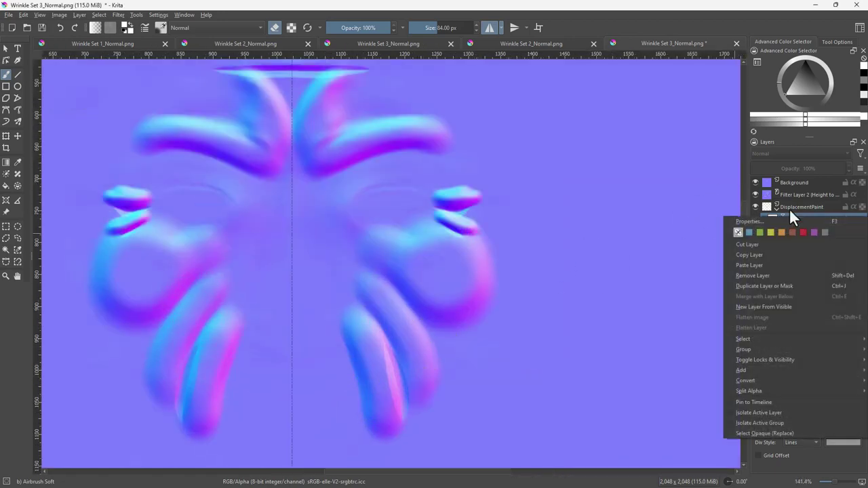
left_click(780, 221)
mouse_move(440, 224)
left_mouse_down()
mouse_move(448, 225)
mouse_move(438, 224)
left_mouse_up()
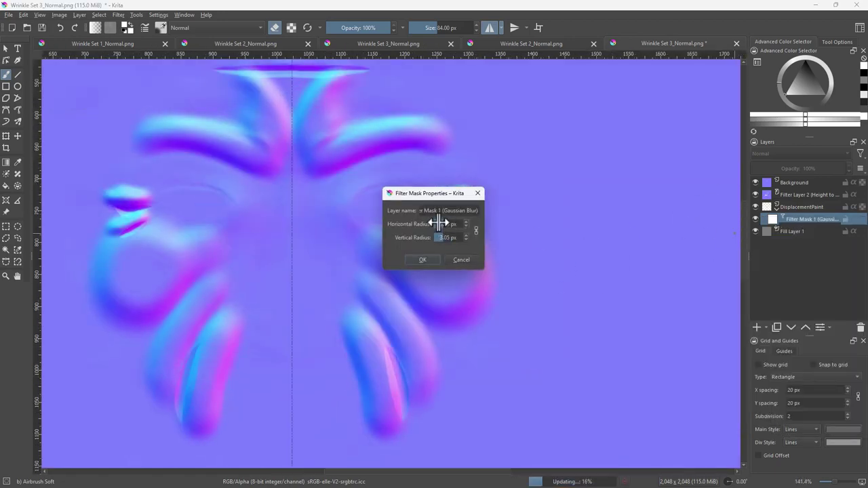
left_click(422, 260)
Add a Gaussian Blur filter mask to the Height to Normal Map filter layer, adjust its radius, and save the image.
right_click(790, 193)
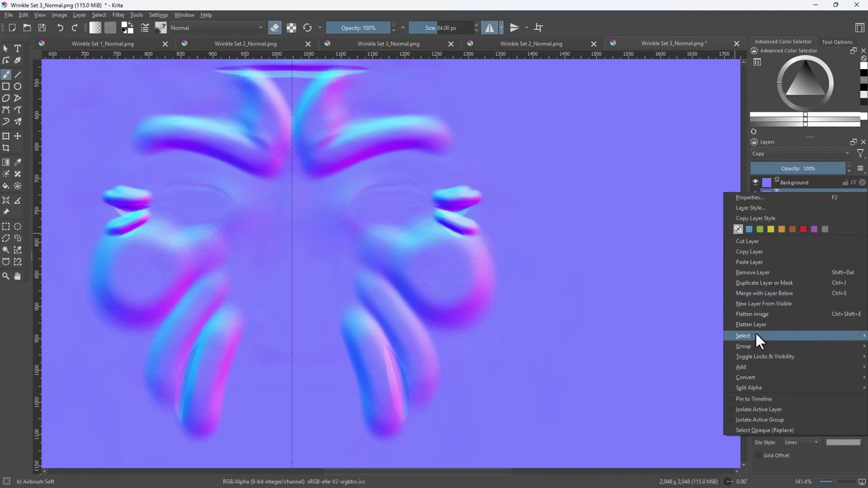
mouse_move(754, 366)
left_click(668, 377)
left_click_drag(420, 159, 513, 152)
left_click(535, 341)
scroll(362, 252, "down", 3)
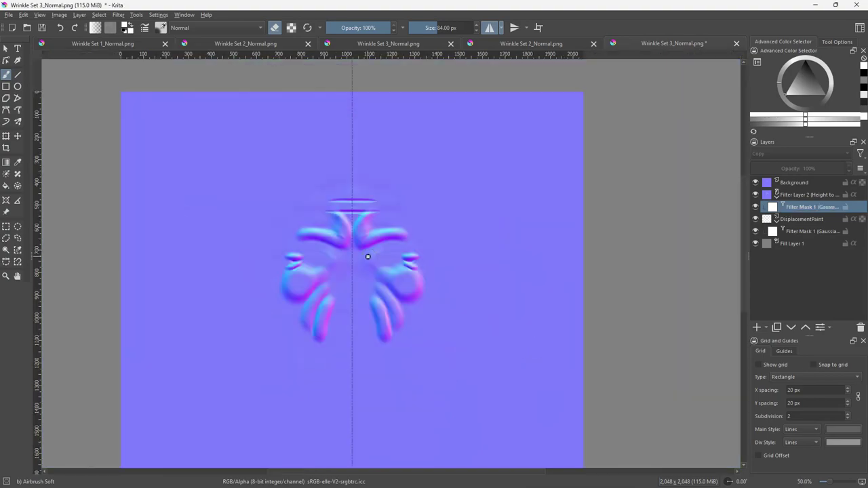
key("ctrl+s")
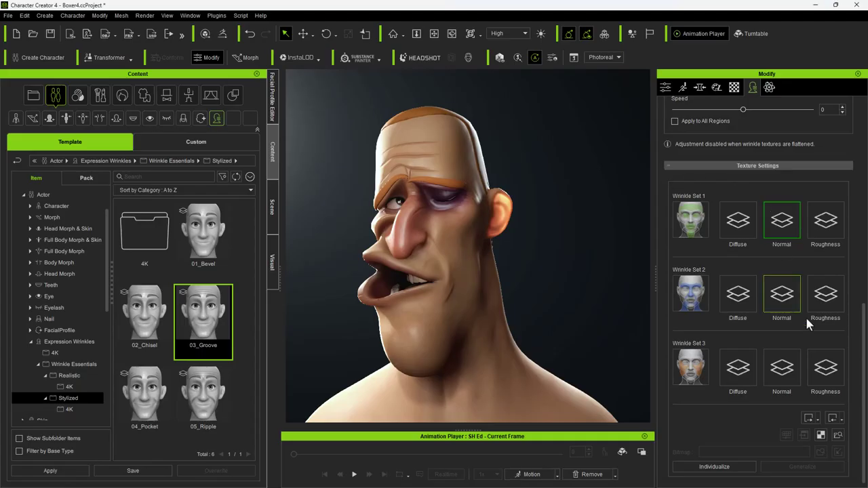
Switch to Character Creator and load the edited wrinkle textures from the 03_Groove folder in Stylized Wrinkles.
left_click(841, 419)
left_click(826, 444)
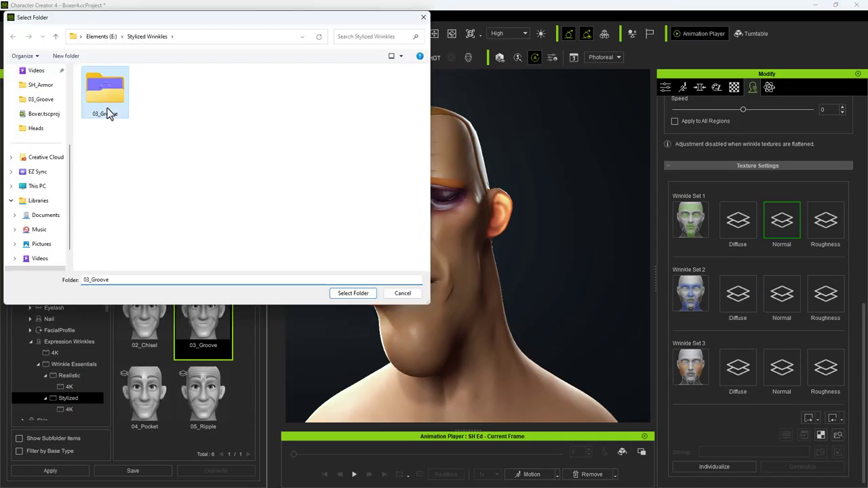
double_click(109, 109)
left_click(353, 293)
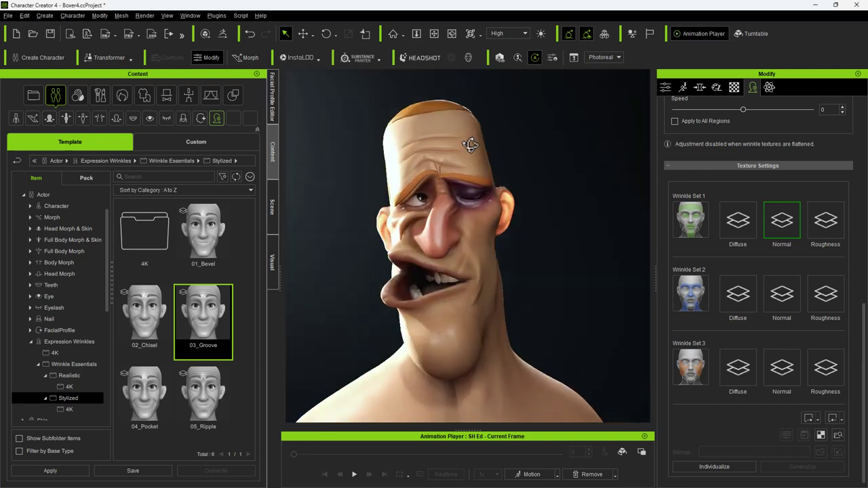
Apply the Gentle_Female wrinkle check motion to the boxer and frame his head in the viewport.
scroll(801, 212, "up", 3)
scroll(799, 208, "up", 3)
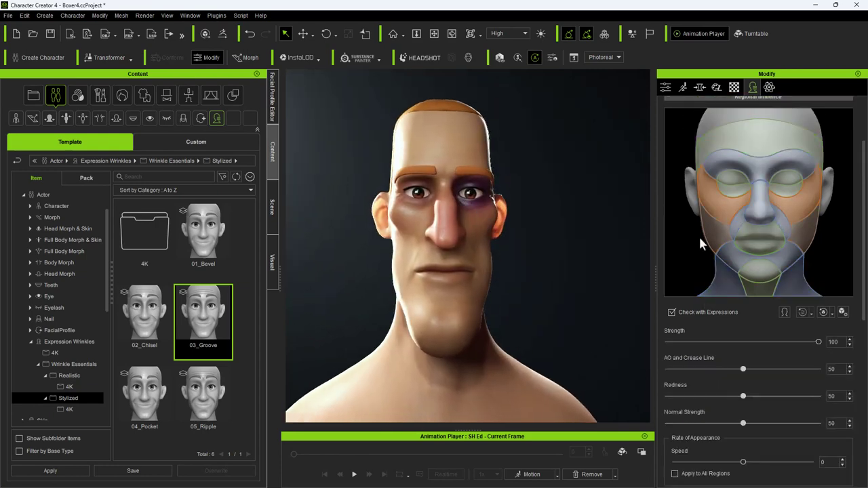
left_click(557, 475)
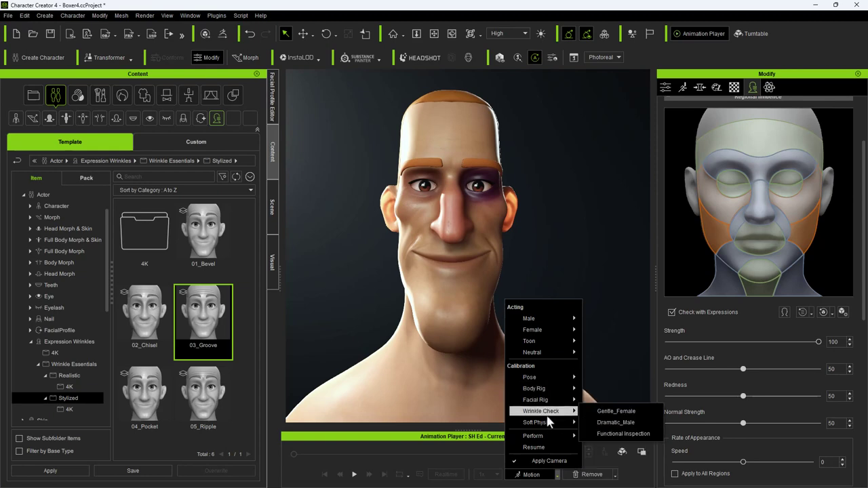
left_click(606, 409)
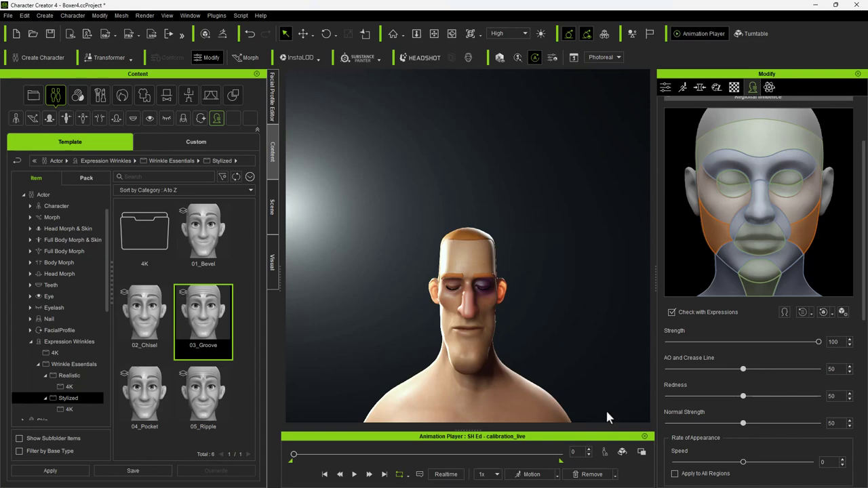
middle_click_drag(615, 261, 601, 217)
scroll(614, 256, "up", 5)
scroll(618, 266, "down", 5)
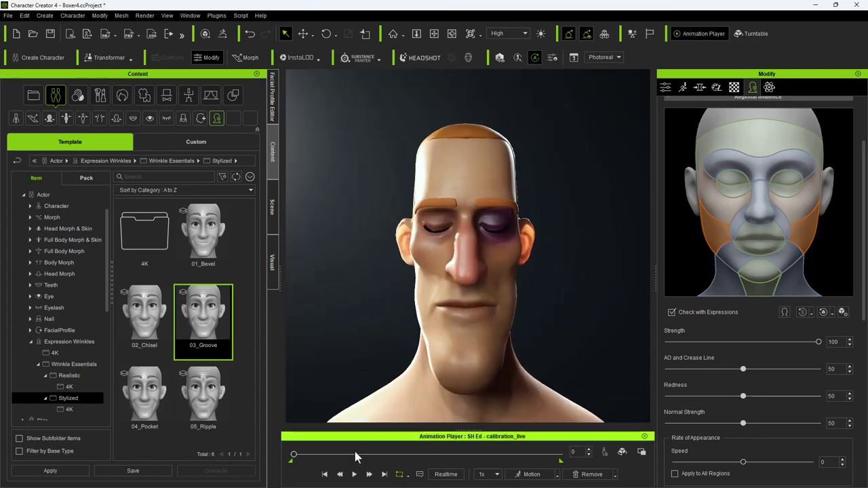